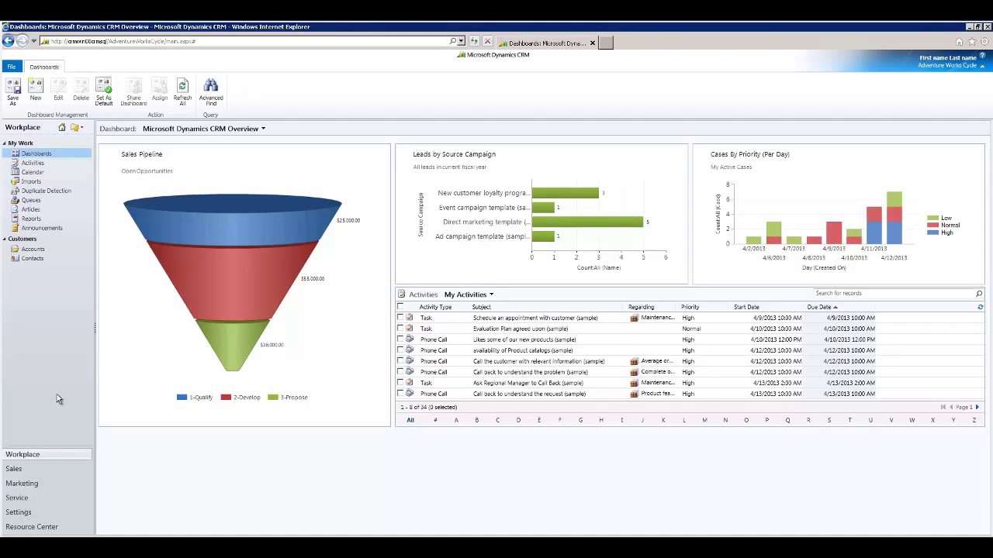
- Open the organization's default publisher record from the customization settings
left_click(21, 515)
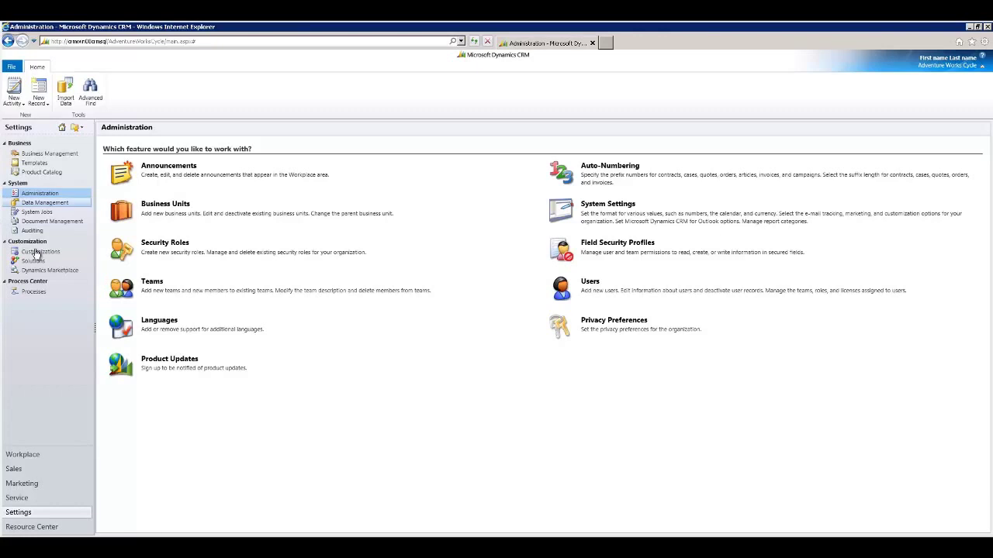
left_click(37, 252)
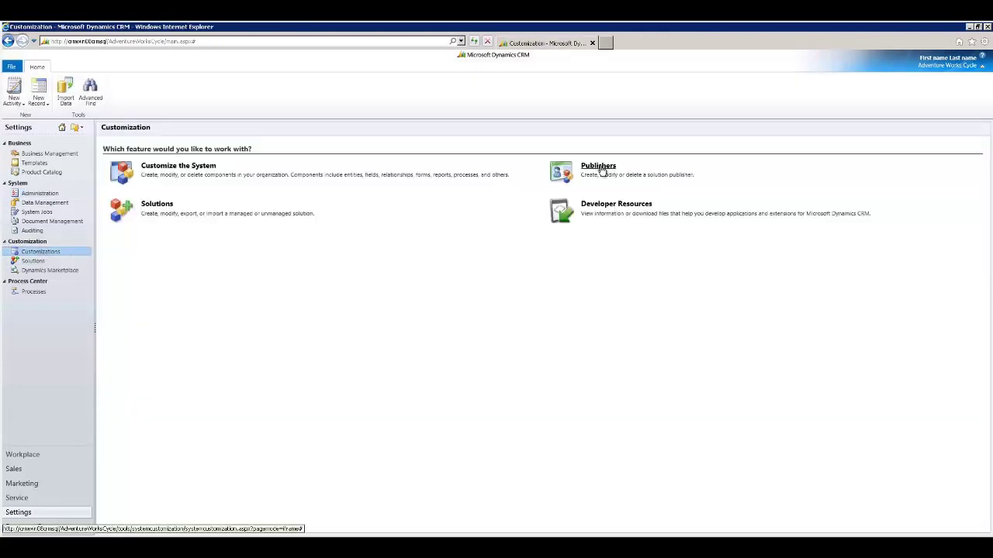
left_click(602, 169)
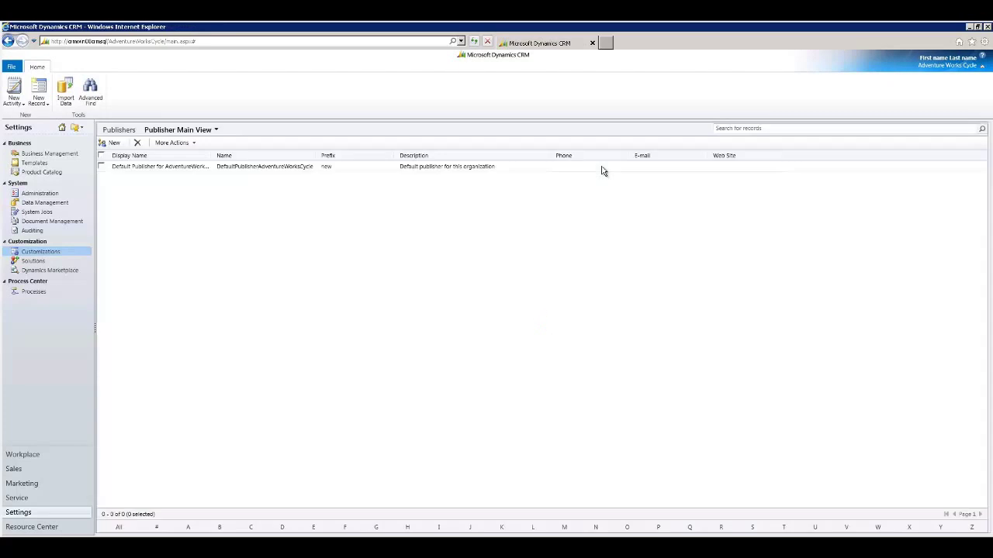
left_click(344, 166)
double_click(346, 167)
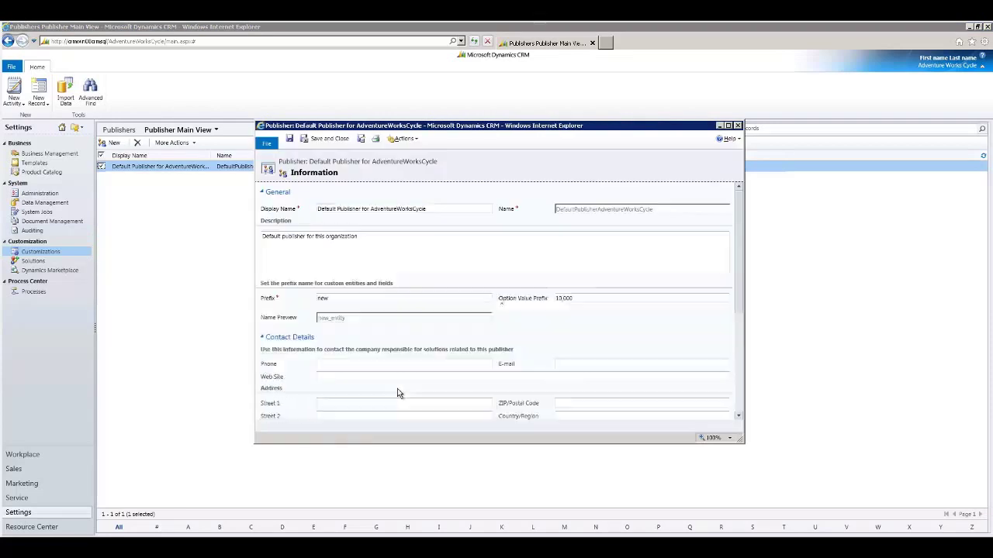
- Set the default publisher's prefix to awc, then save and close the record
left_click_drag(331, 376, 314, 380)
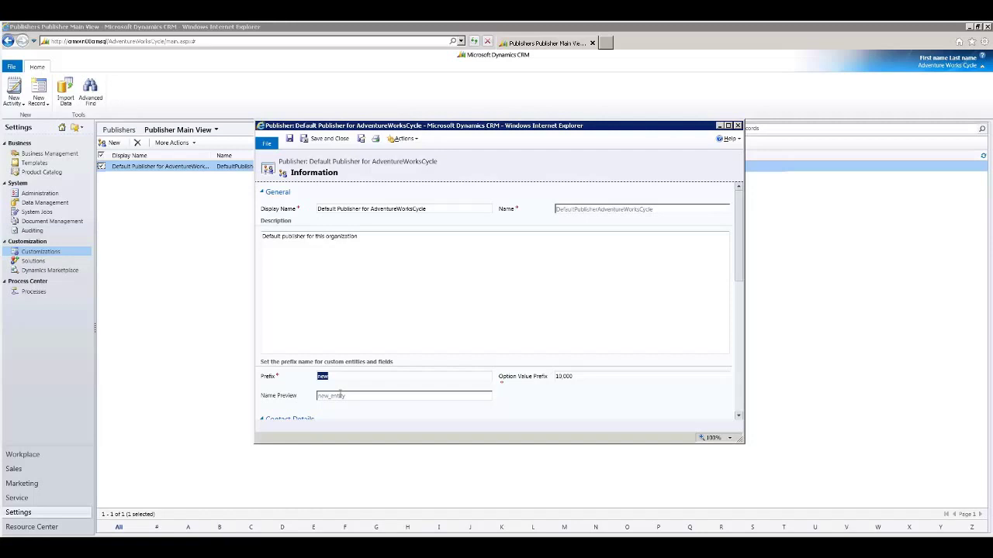
type("AWC")
key("Tab")
left_click(326, 140)
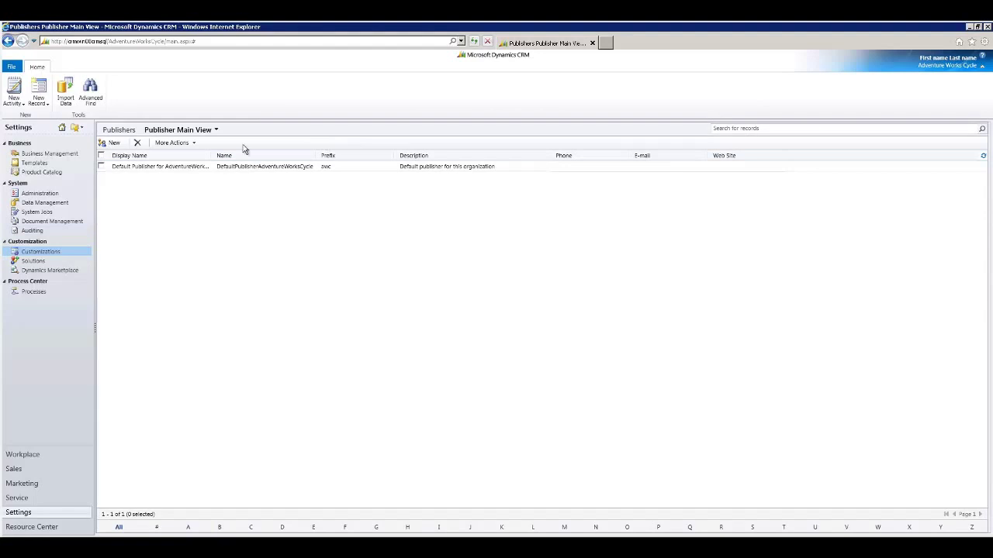
- Open the default solution for customizing the system and expand its list of entities
left_click(43, 251)
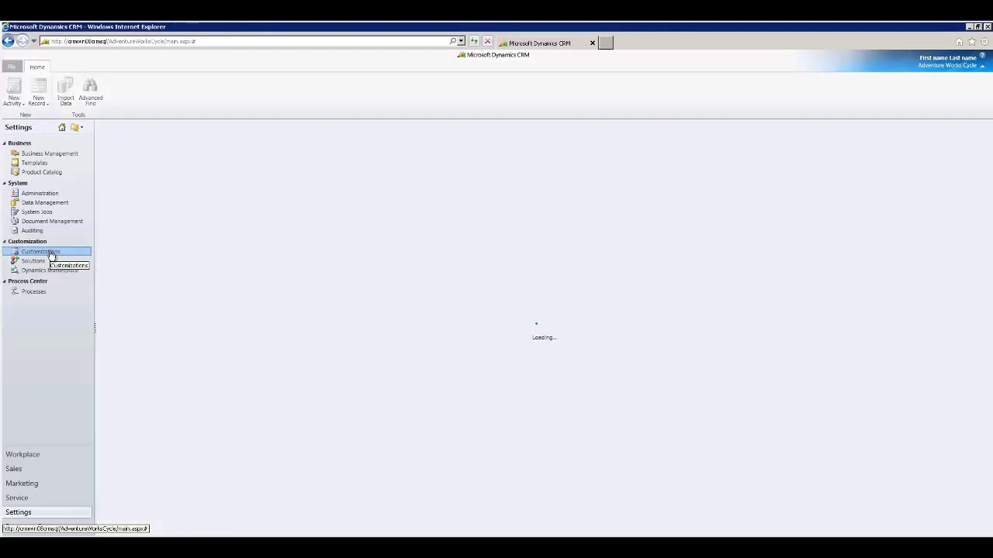
left_click(178, 168)
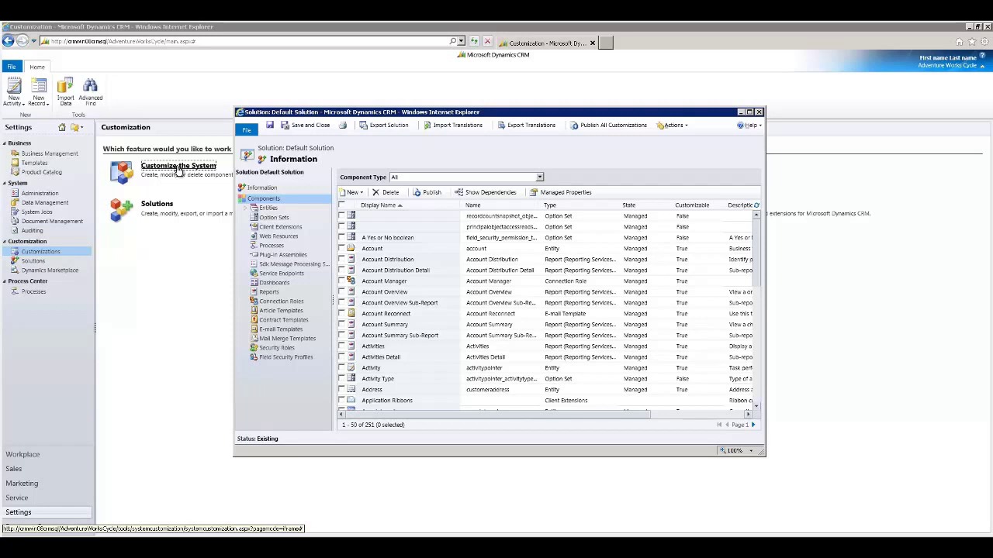
left_click(268, 209)
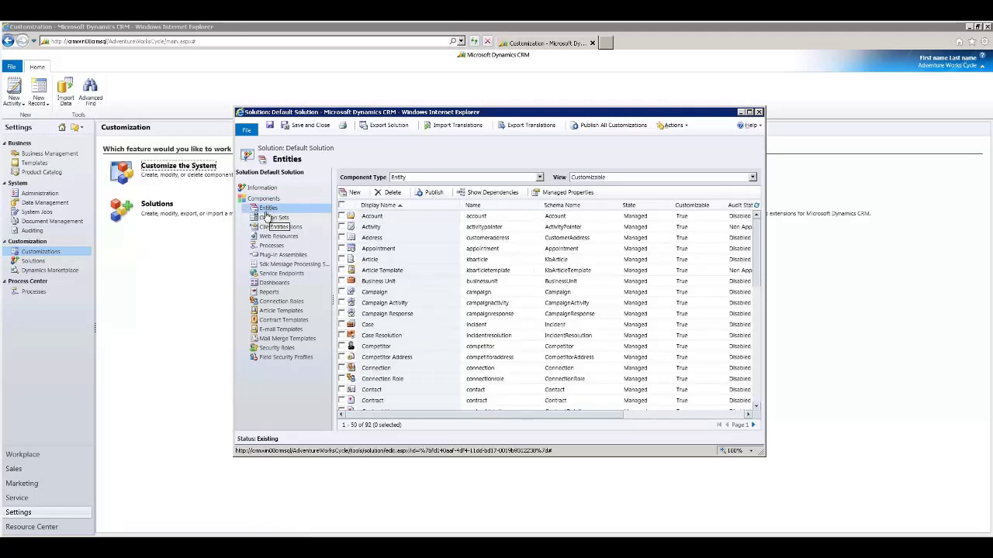
left_click(247, 210)
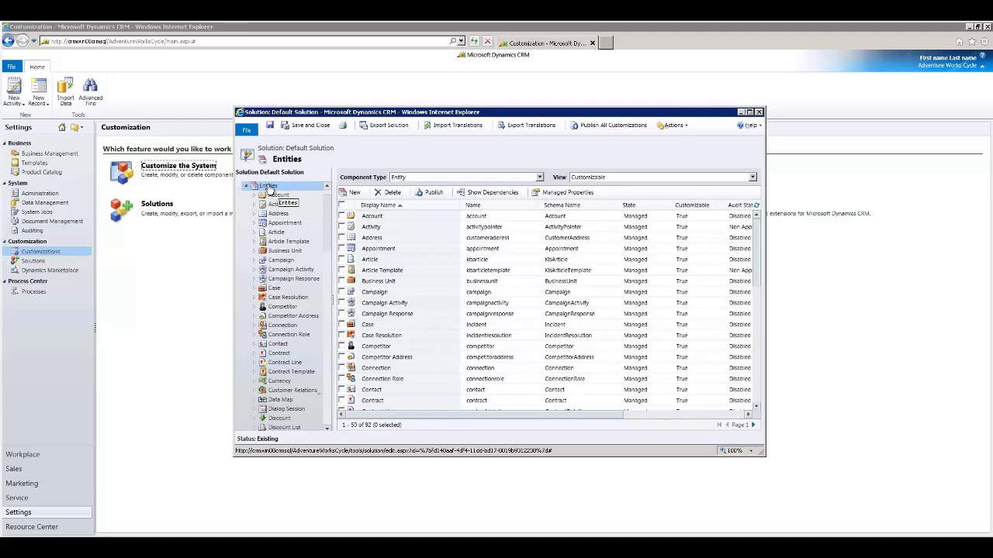
left_click(267, 186)
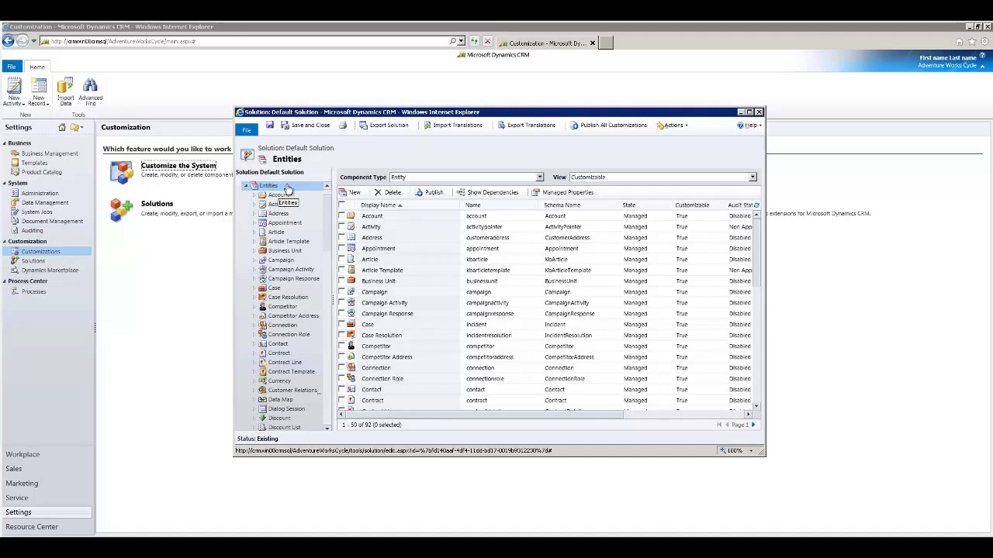
- Create and save a new entity named Property with plural name Properties, displayed in the Sales area
left_click(354, 193)
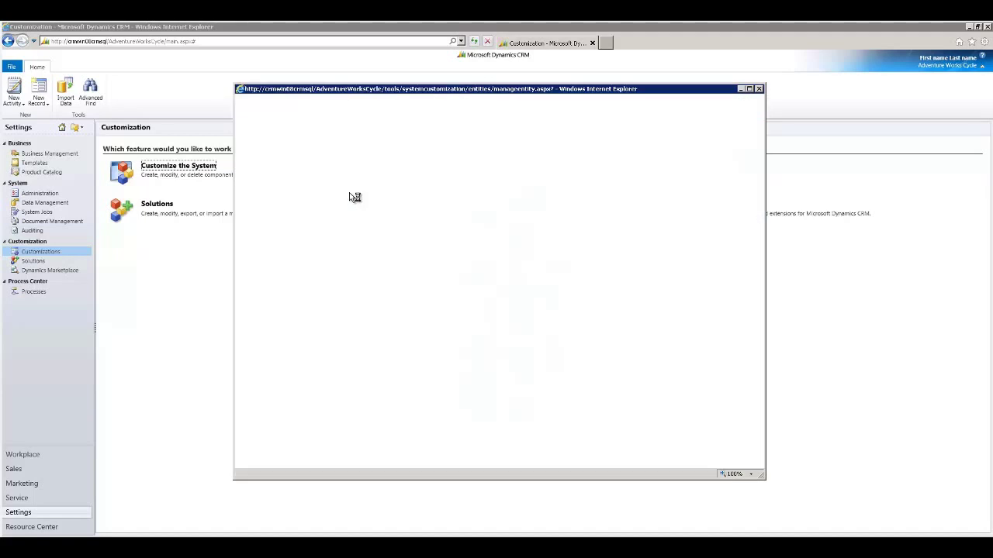
type("Prop")
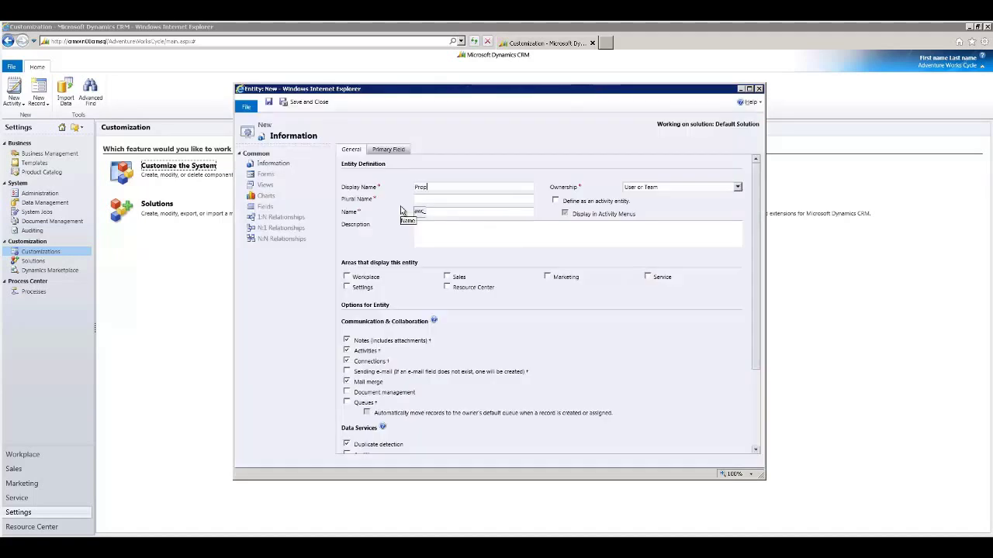
type("erty")
type("Pro")
type("perties")
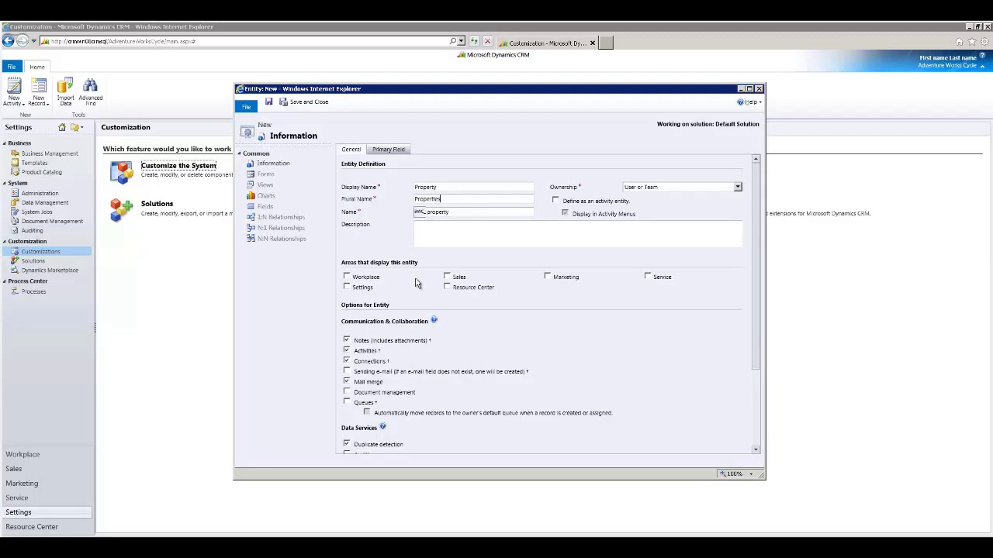
left_click(448, 278)
left_click(269, 103)
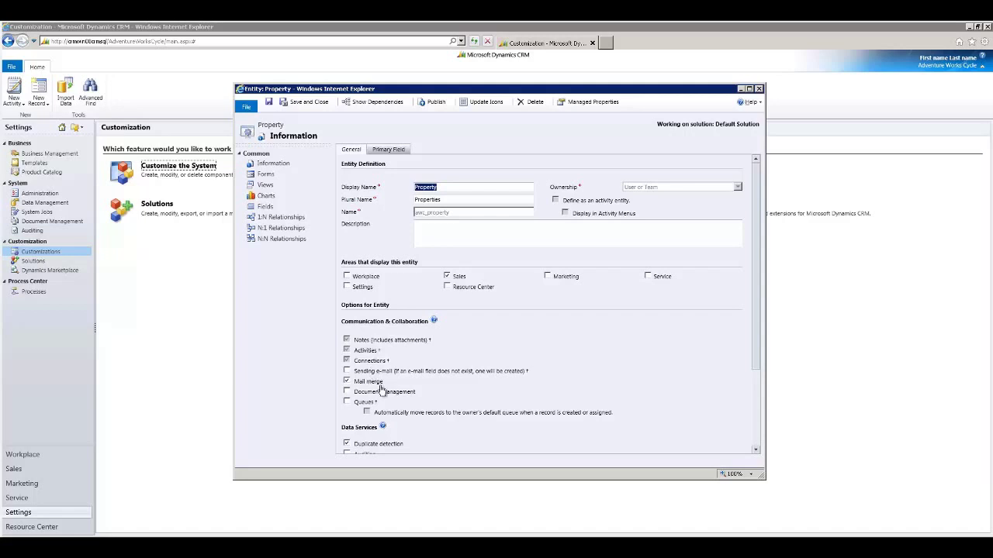
- Add a single-line text field named Address to the Property entity, saving it and starting another field
scroll(370, 395, "down", 2)
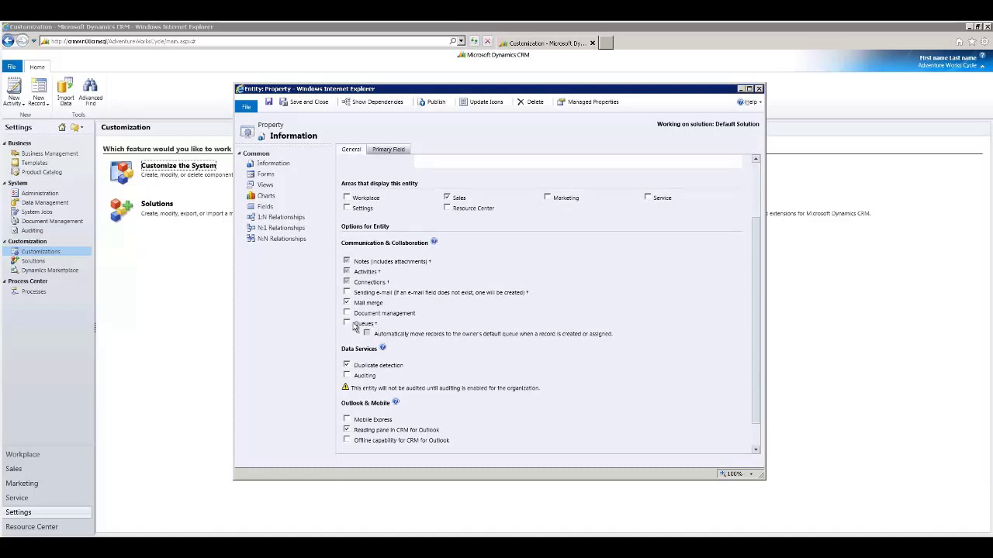
left_click(346, 366)
left_click(267, 207)
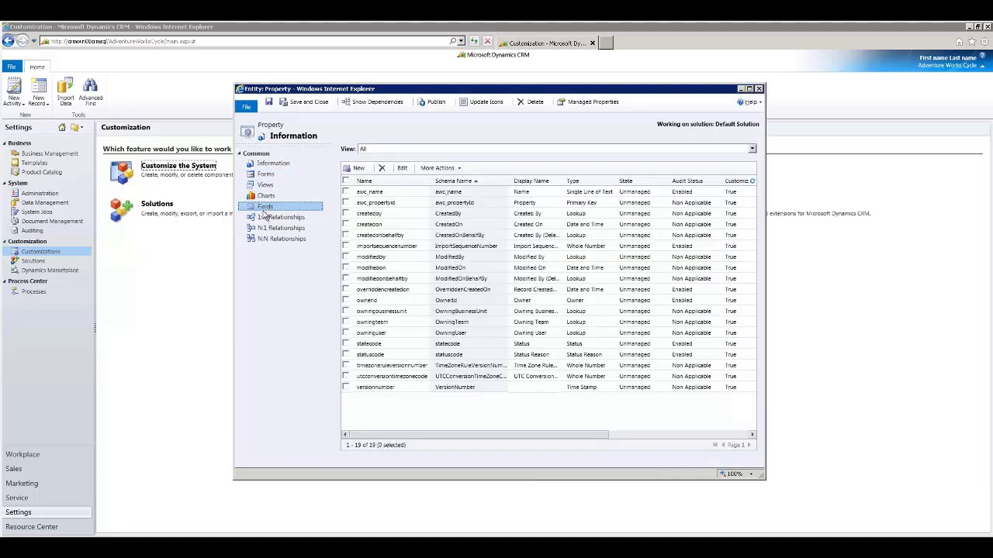
left_click(357, 168)
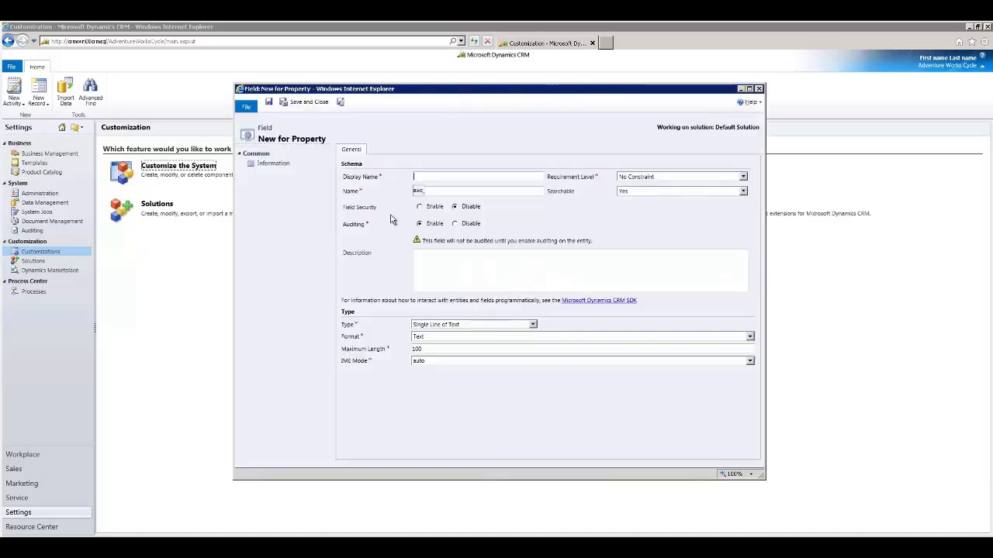
type("Address")
key("Tab")
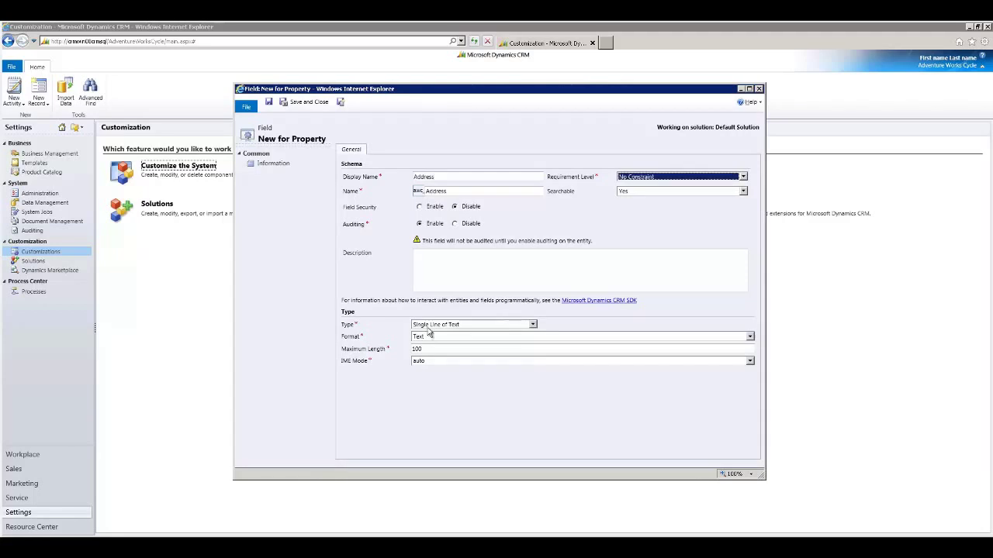
left_click(341, 102)
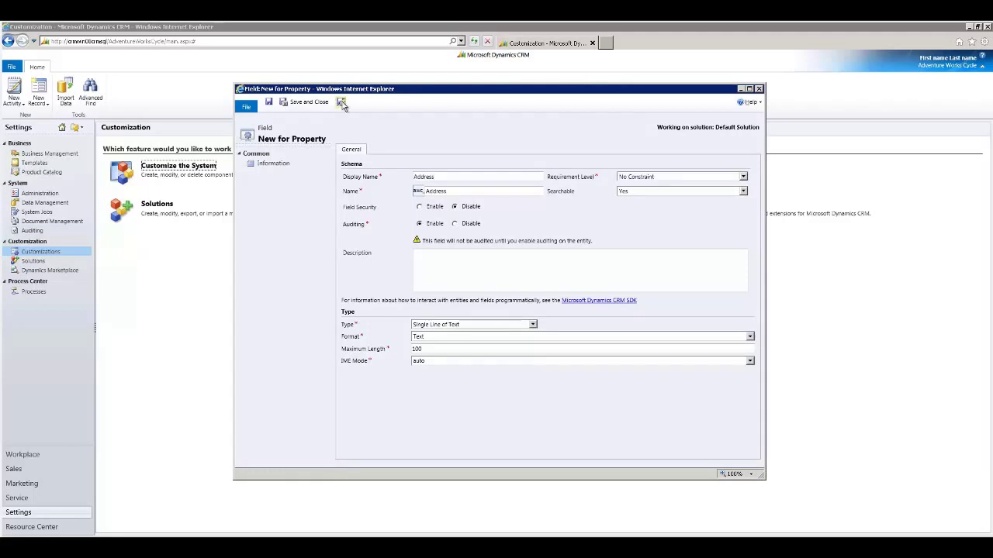
- Name the new field State, set its type to Option Set and choose to use an existing option set
type("State")
key("Tab")
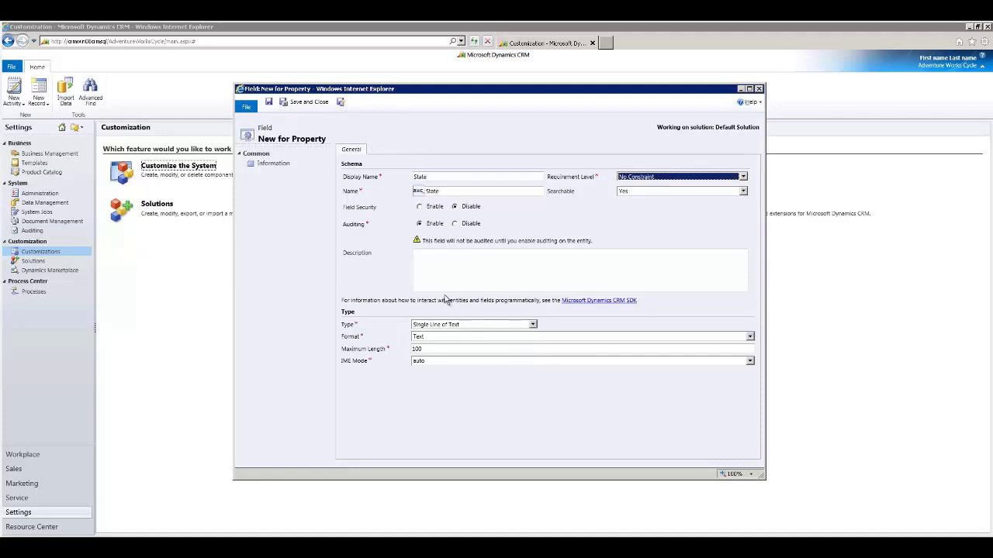
left_click(526, 324)
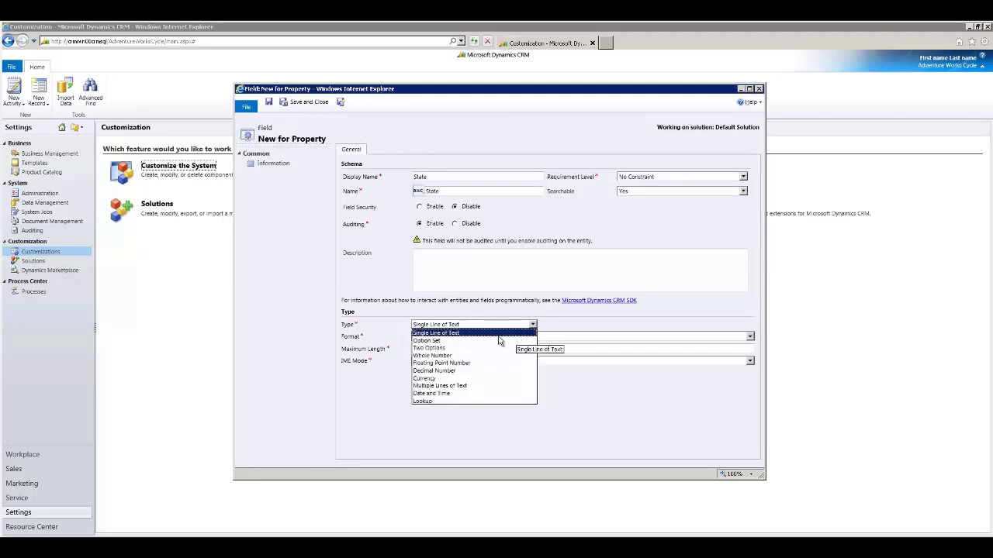
left_click(452, 341)
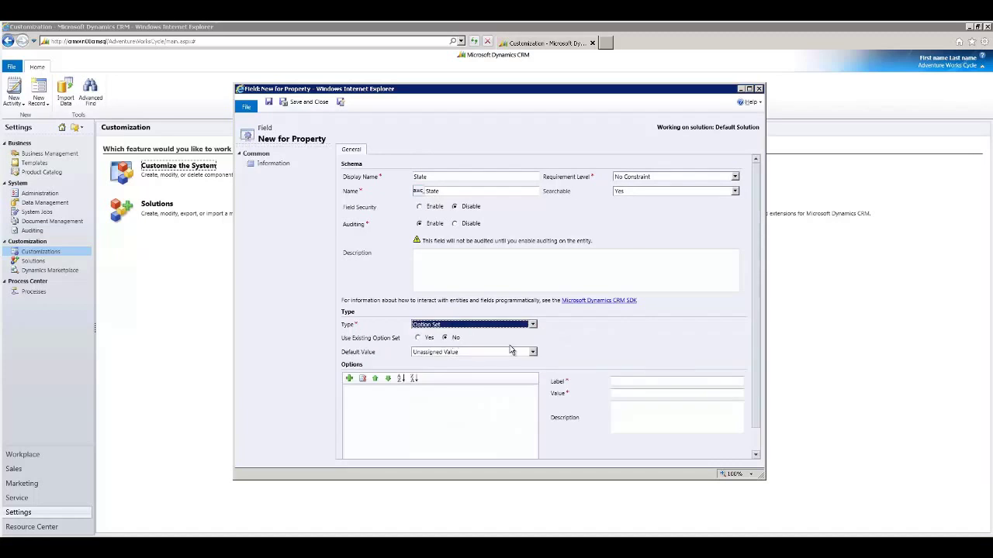
left_click(376, 418)
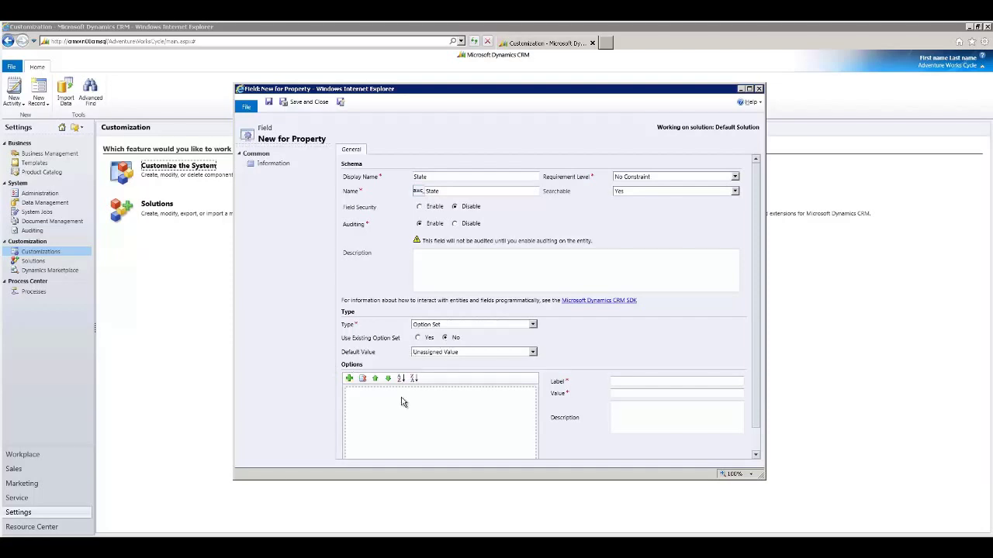
left_click(418, 339)
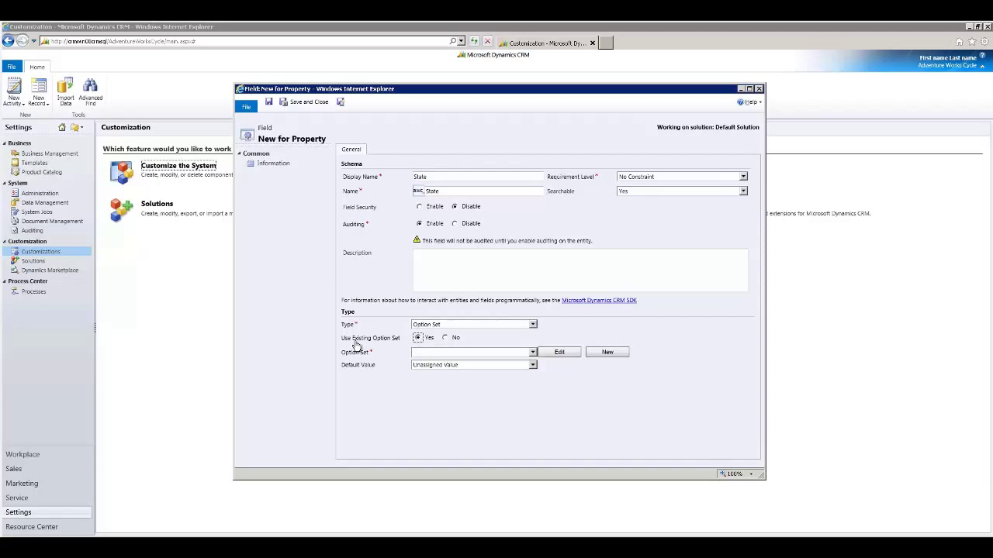
left_click(534, 352)
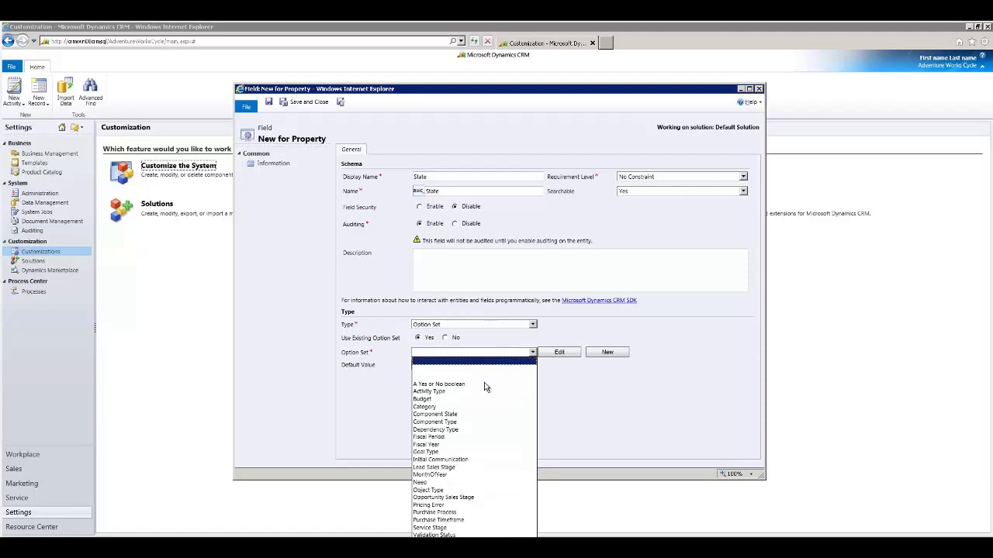
left_click(568, 334)
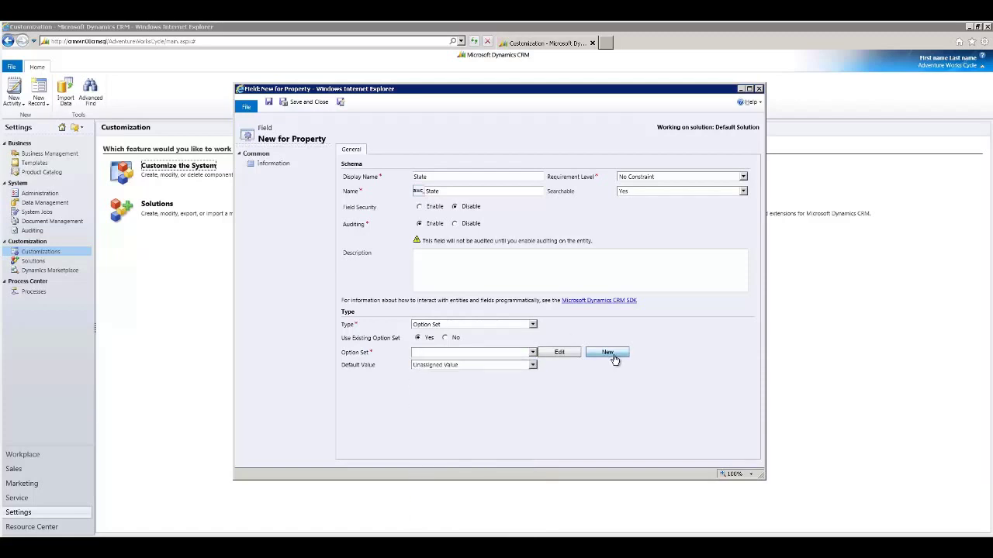
- Create a new option set named State with the options CA, ND and NY, then save and close it
left_click(611, 354)
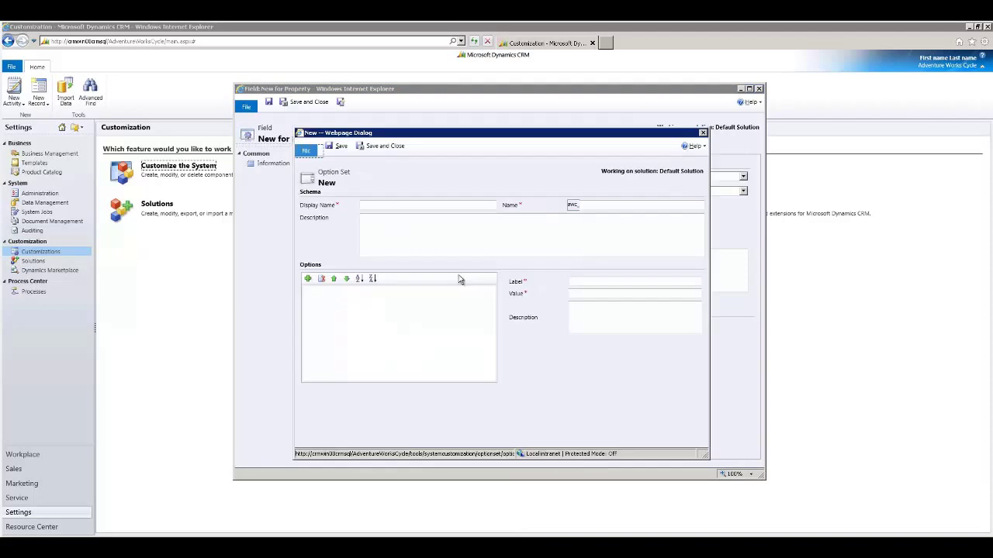
left_click(373, 204)
type("State")
left_click(349, 313)
left_click(308, 279)
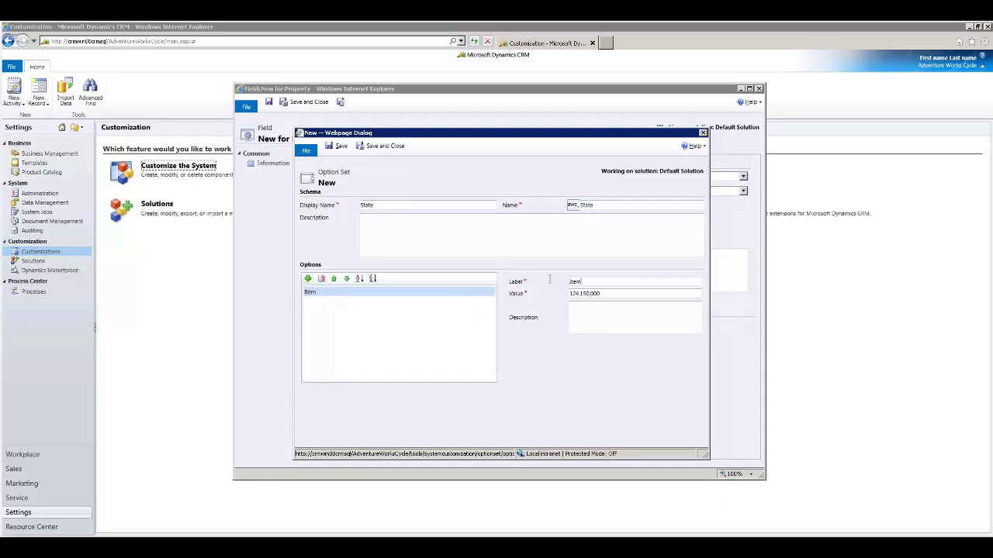
key("ctrl+a")
type("CA")
left_click(393, 352)
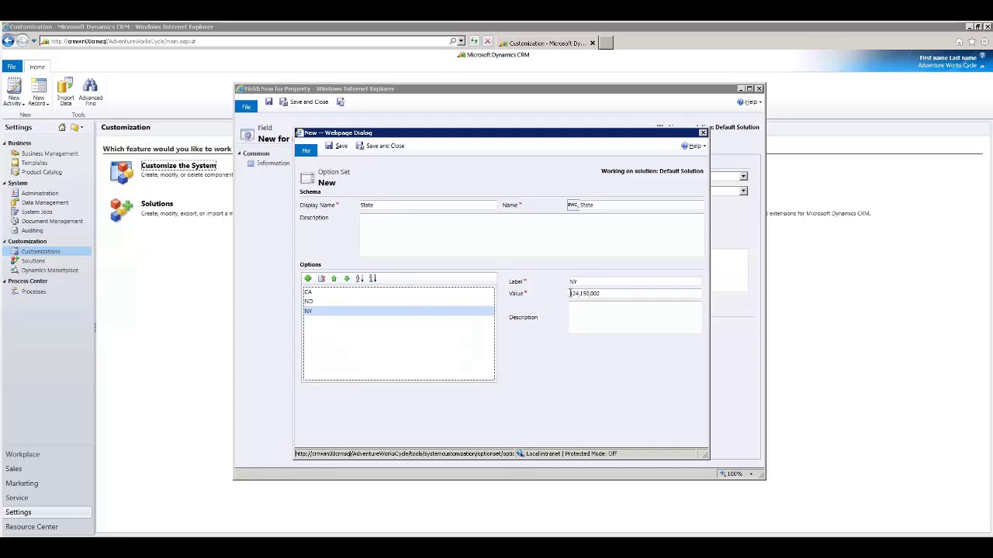
left_click_drag(570, 294, 583, 300)
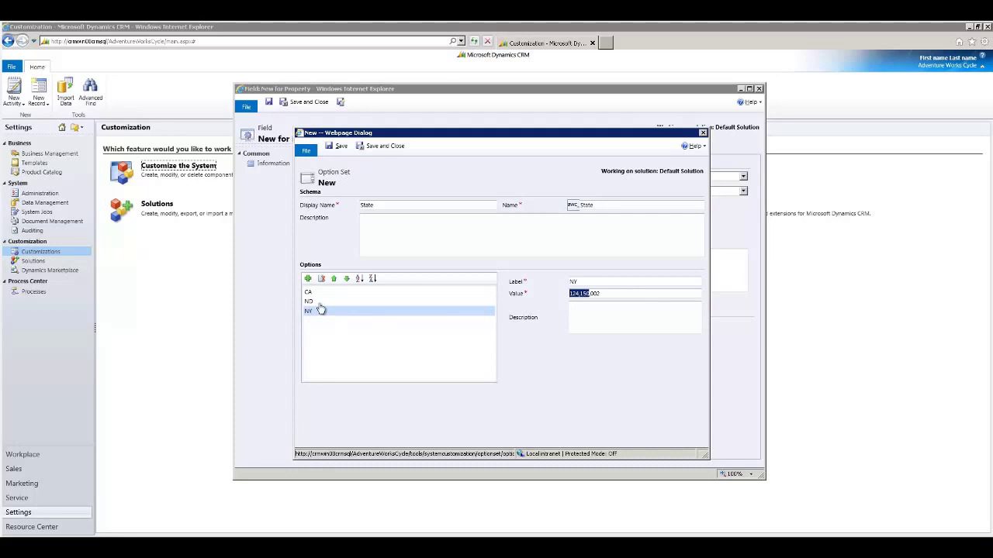
left_click(378, 147)
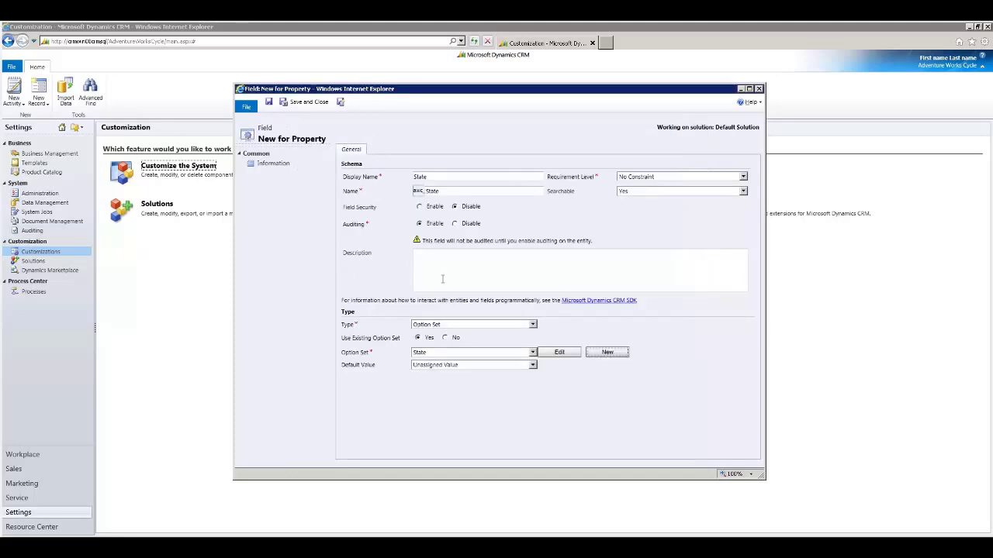
- Assign the State option set to the State field with Unassigned Value as its default, saving and closing the field
left_click(533, 353)
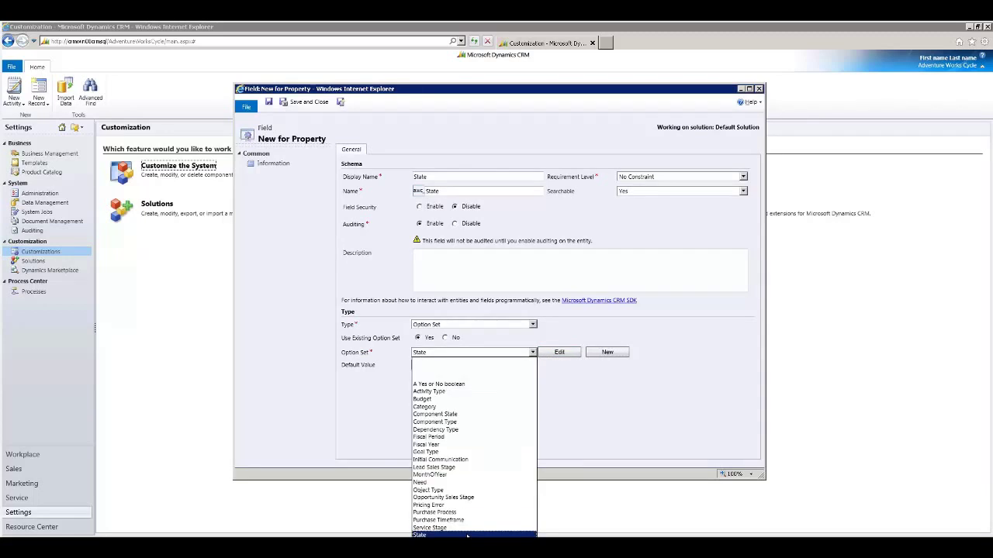
left_click(467, 536)
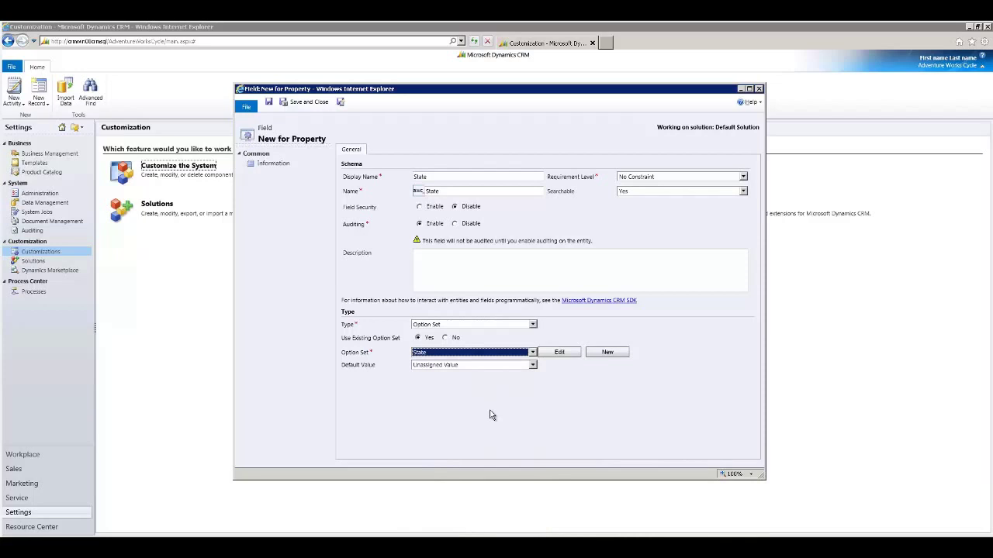
left_click(535, 366)
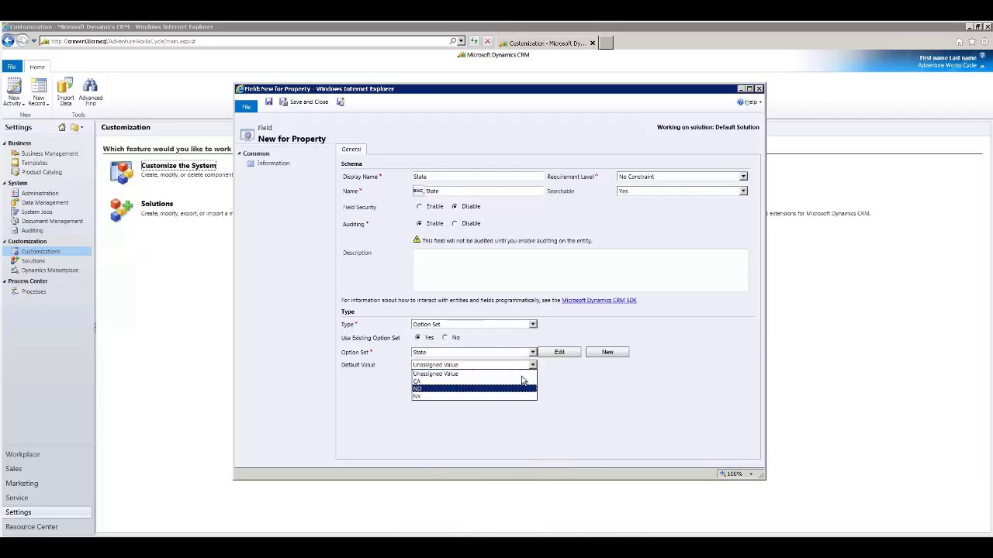
left_click(524, 375)
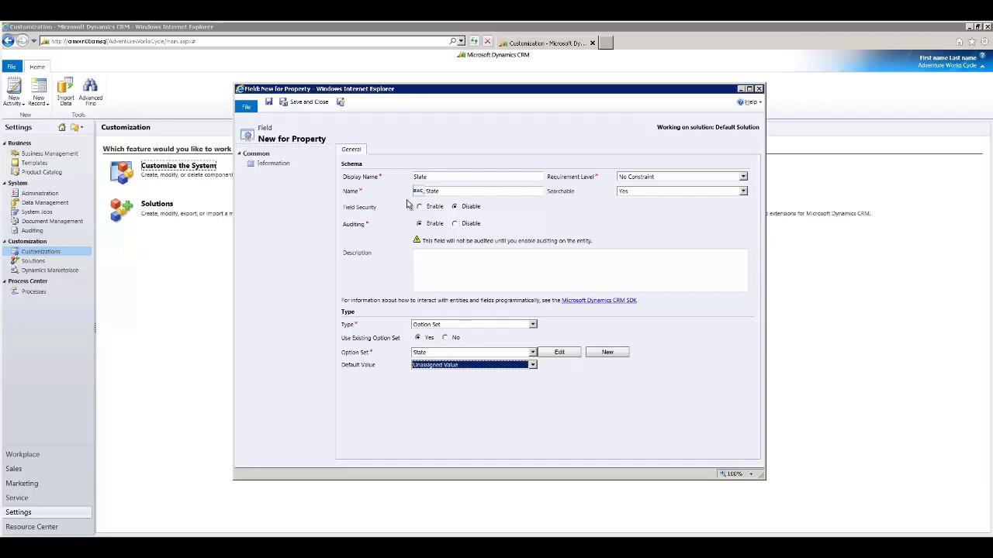
left_click(312, 106)
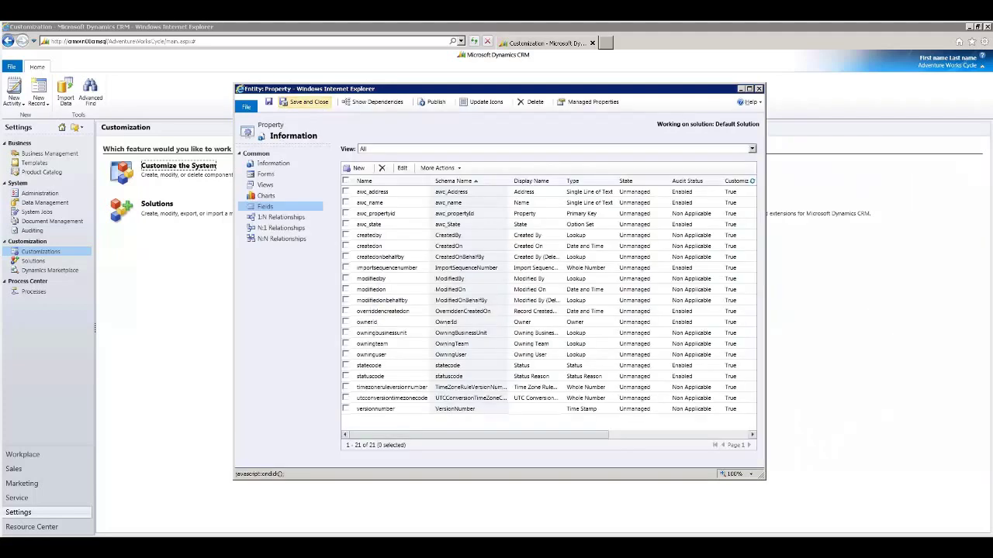
- Open the Property entity's main Information form and add the Address and State fields to its General section
left_click(267, 174)
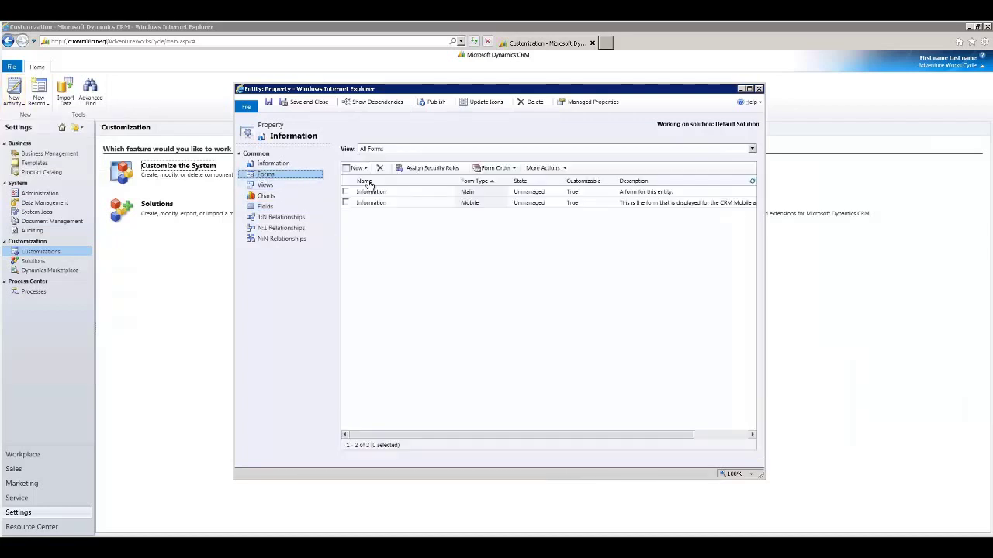
double_click(411, 195)
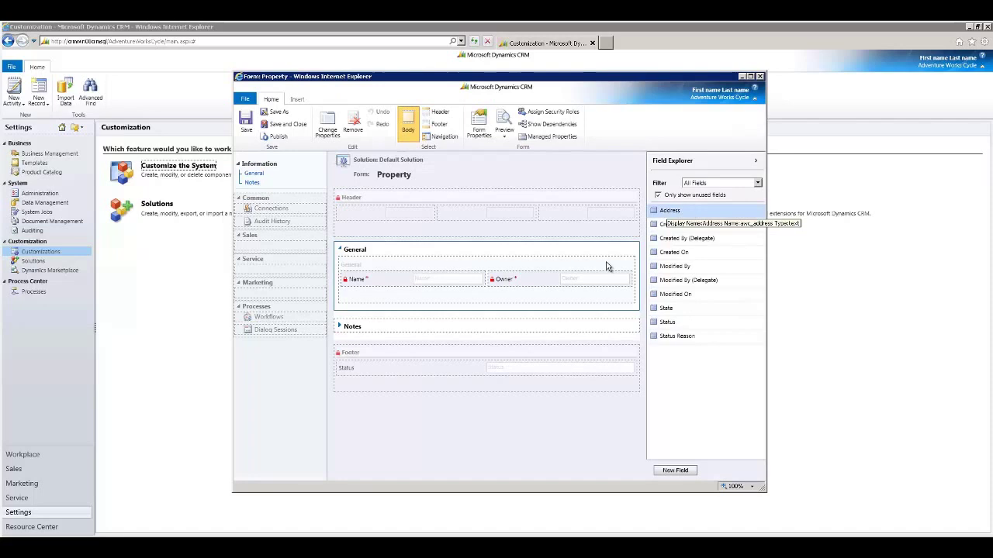
double_click(668, 210)
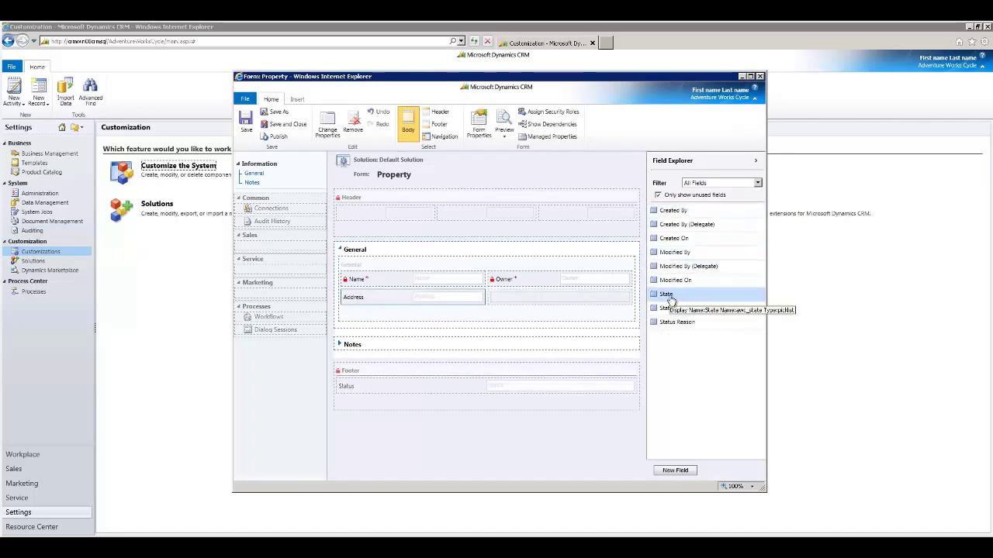
double_click(668, 295)
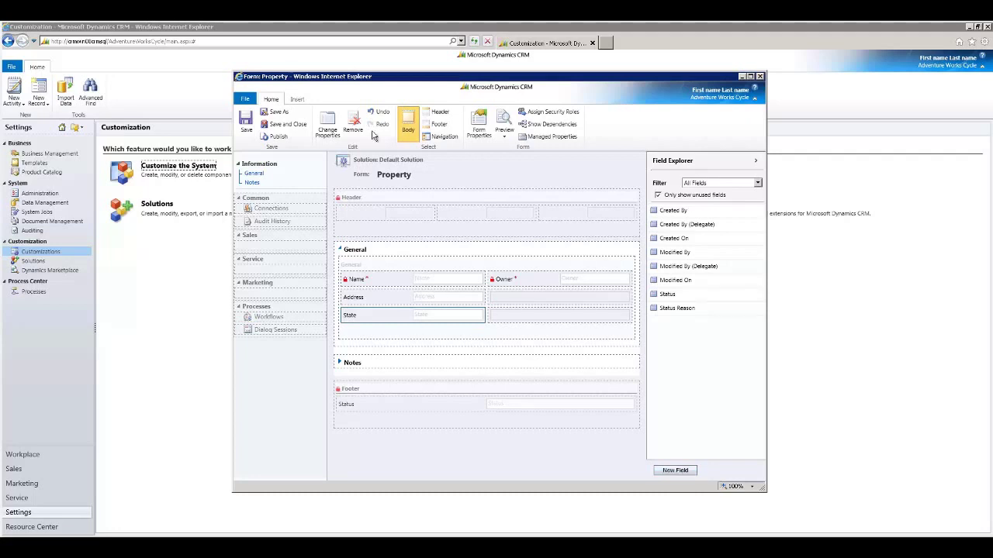
- Show already used fields for the form header and place the Name field in its first cell
left_click(439, 114)
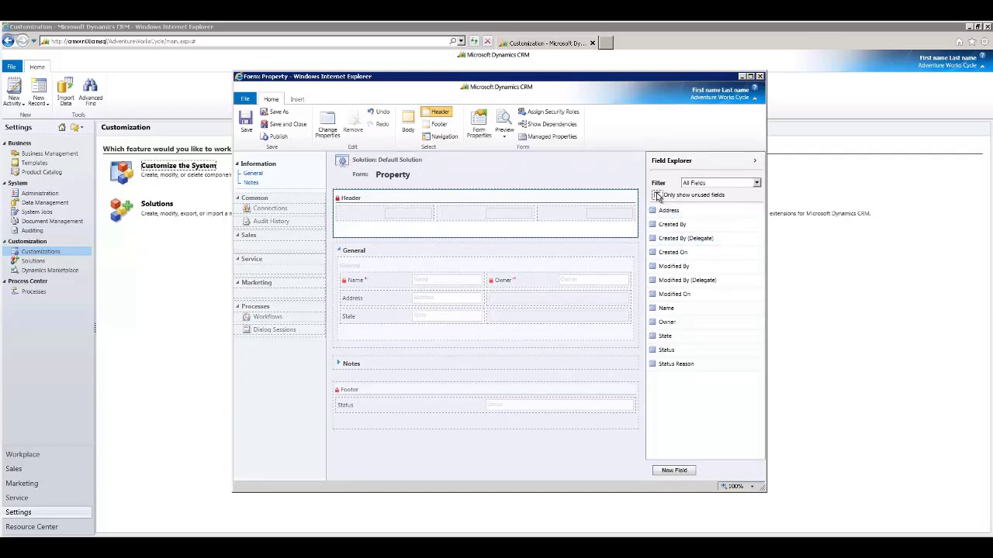
left_click(657, 196)
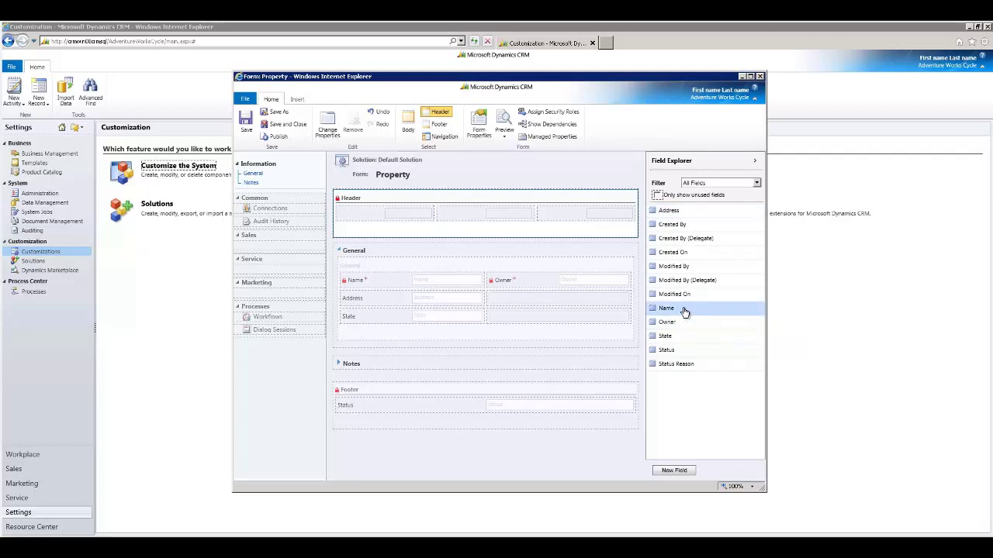
left_click_drag(685, 311, 380, 216)
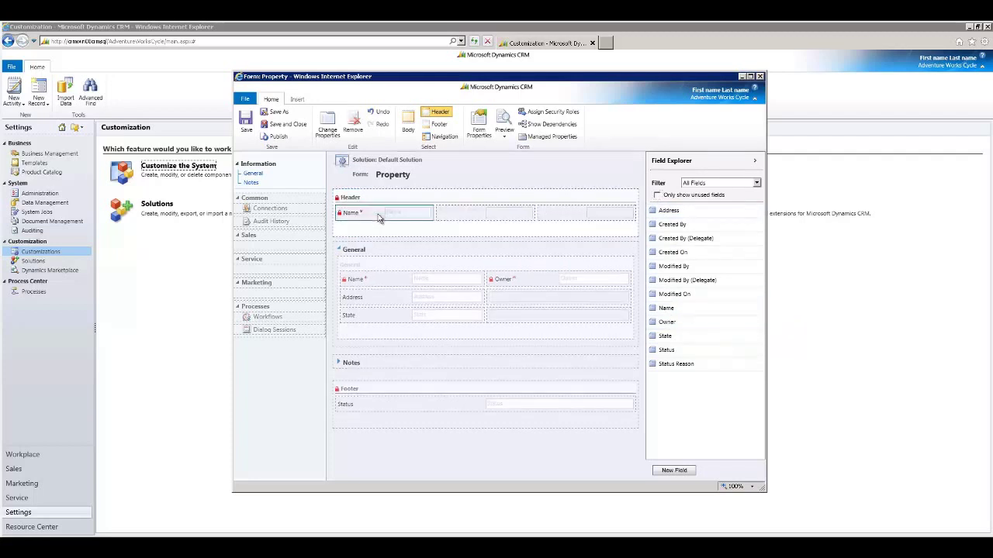
- Remove Dialog Sessions, Workflows, Audit History and Connections from the Property form's navigation
left_click(438, 125)
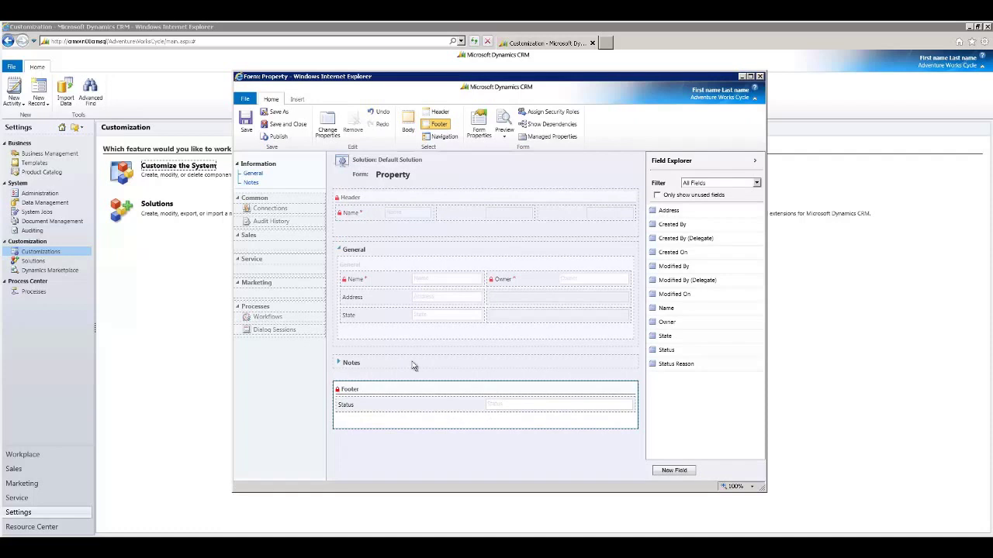
left_click(415, 121)
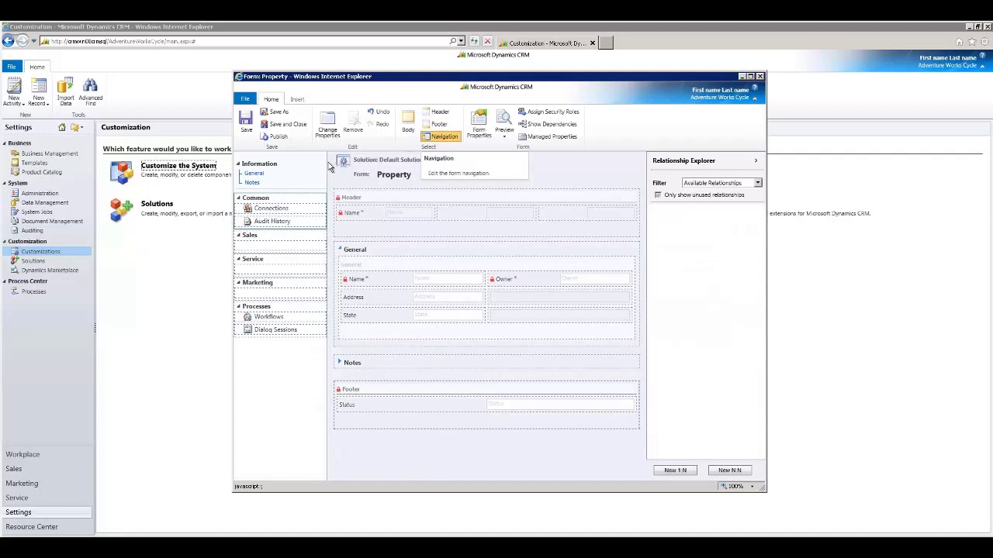
left_click(306, 330)
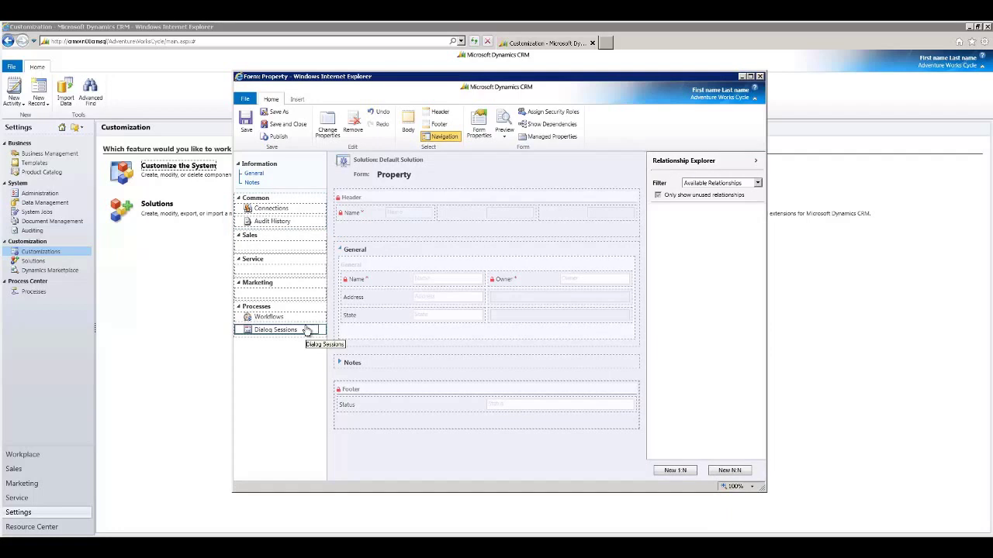
left_click(354, 123)
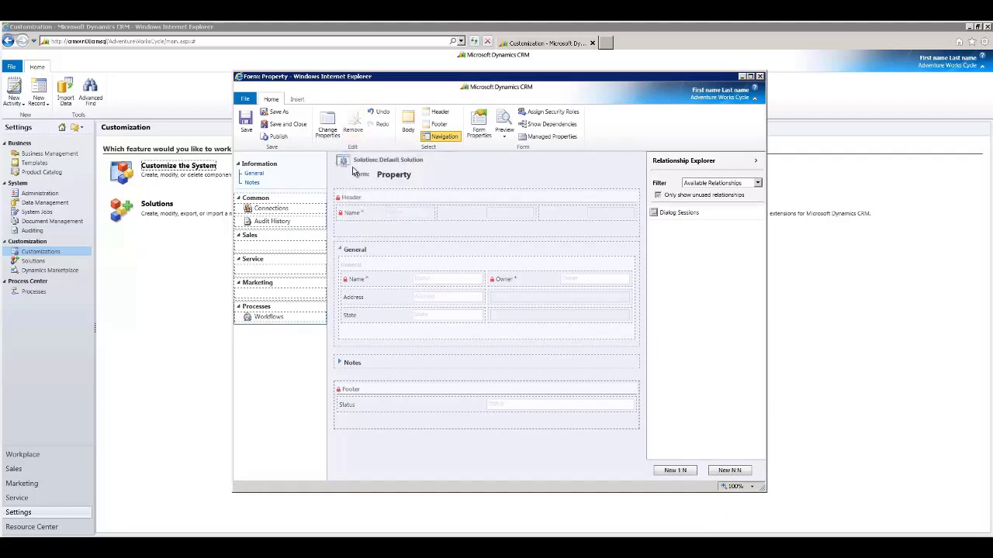
left_click(353, 126)
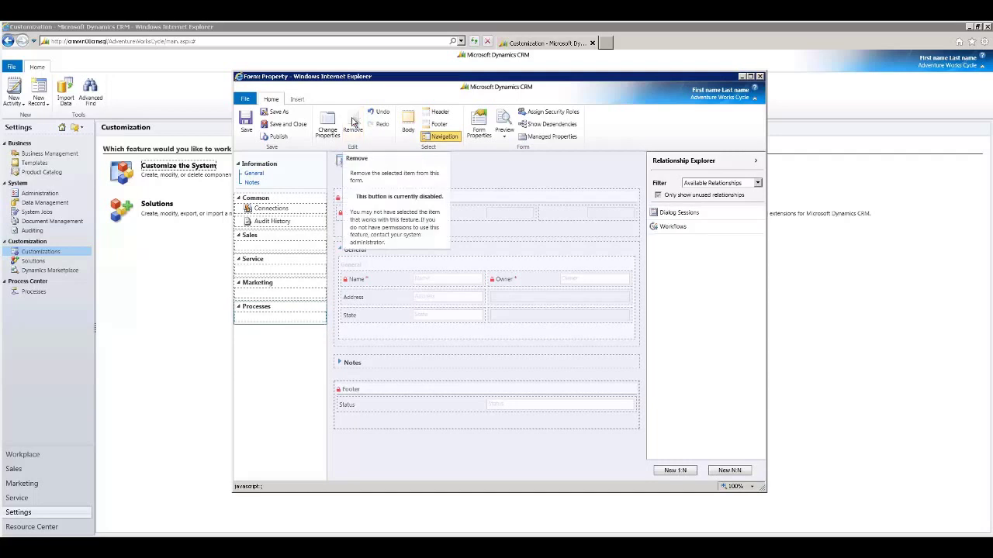
left_click(283, 223)
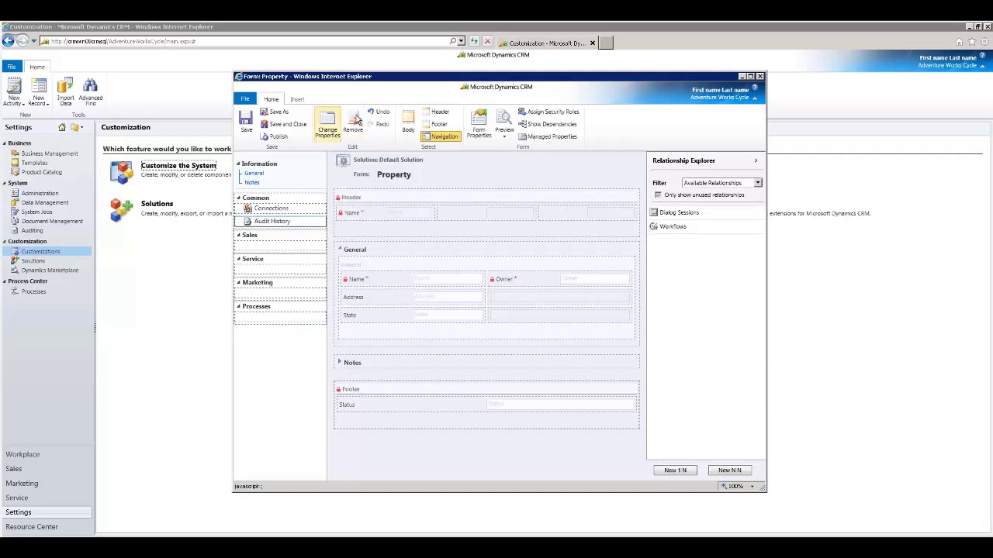
left_click(355, 122)
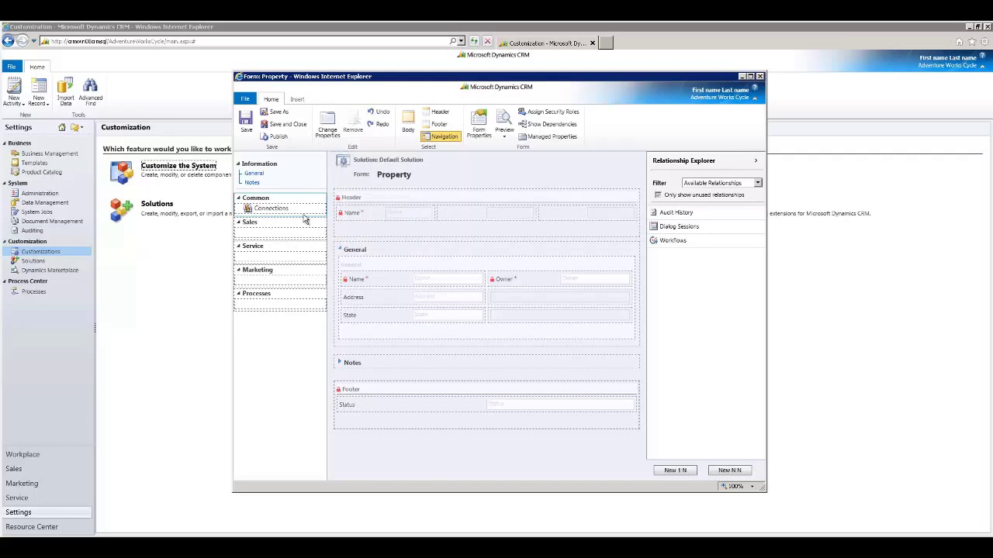
left_click(304, 211)
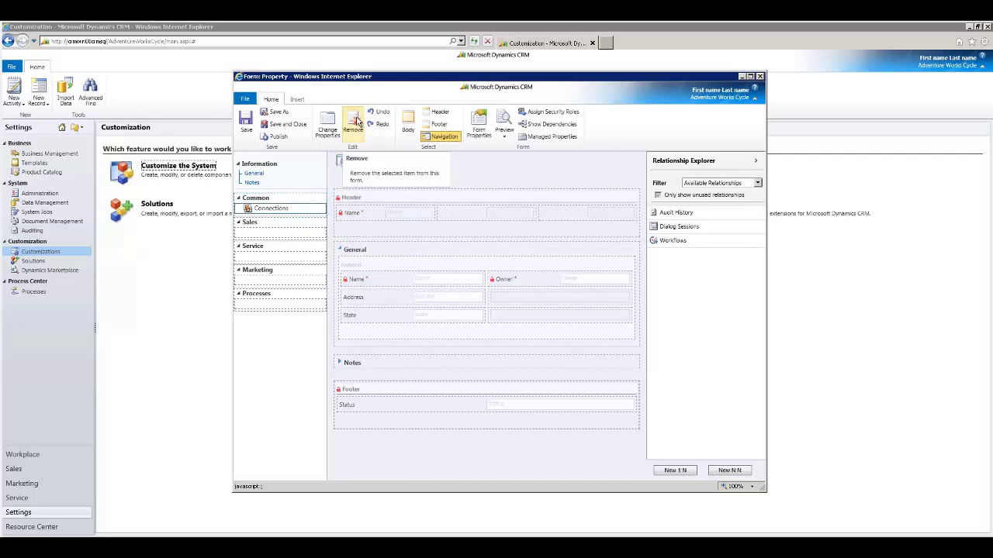
left_click(355, 124)
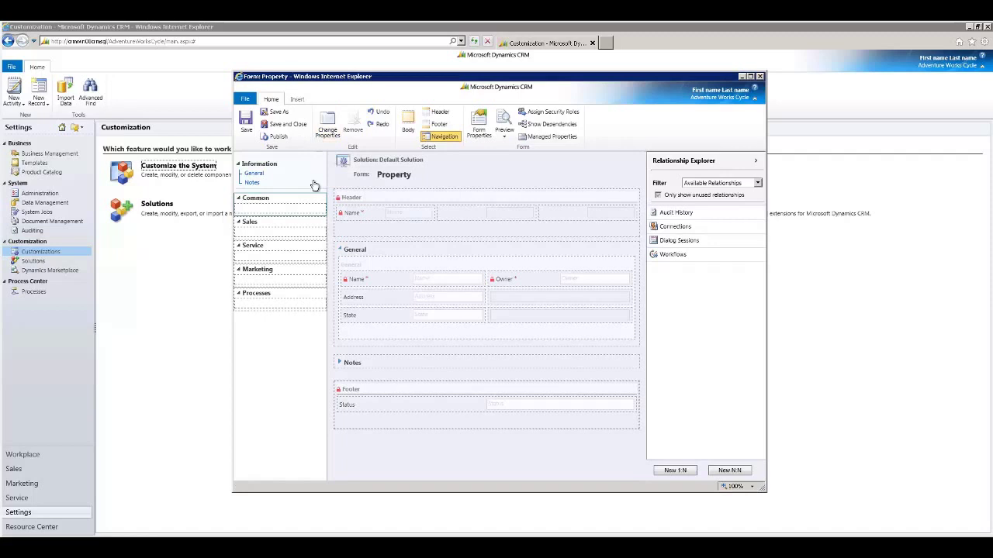
left_click(327, 124)
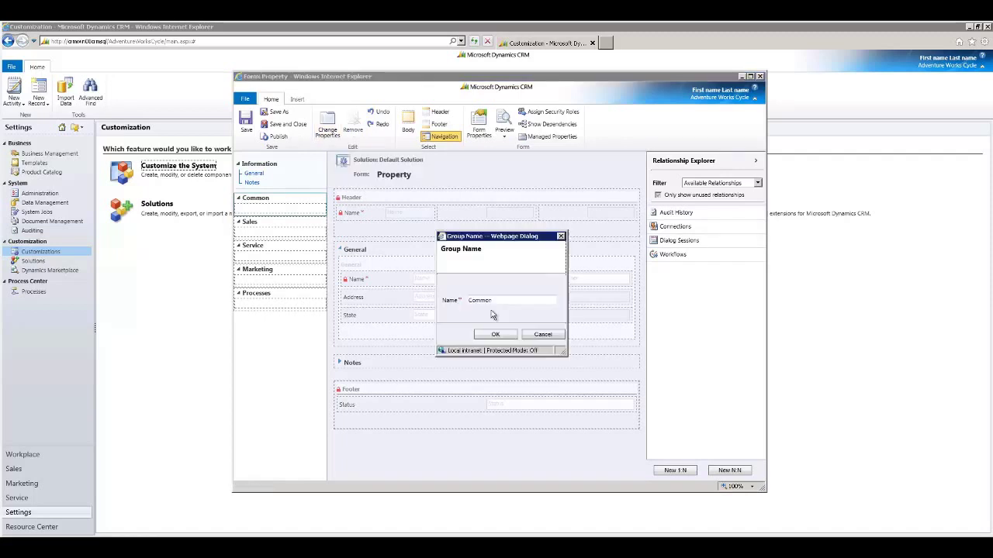
left_click(540, 336)
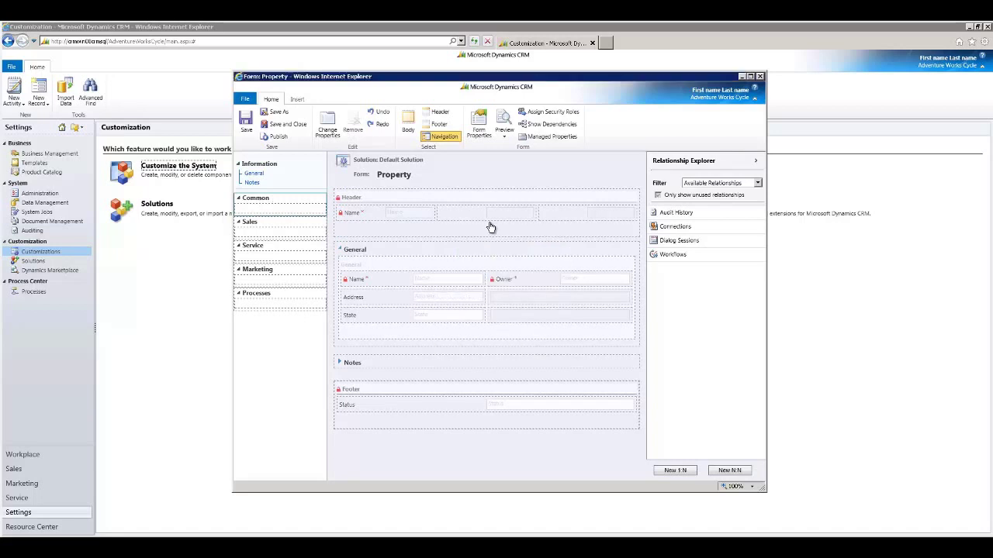
- Turn off the display of navigation items in the Property form's properties
left_click(478, 127)
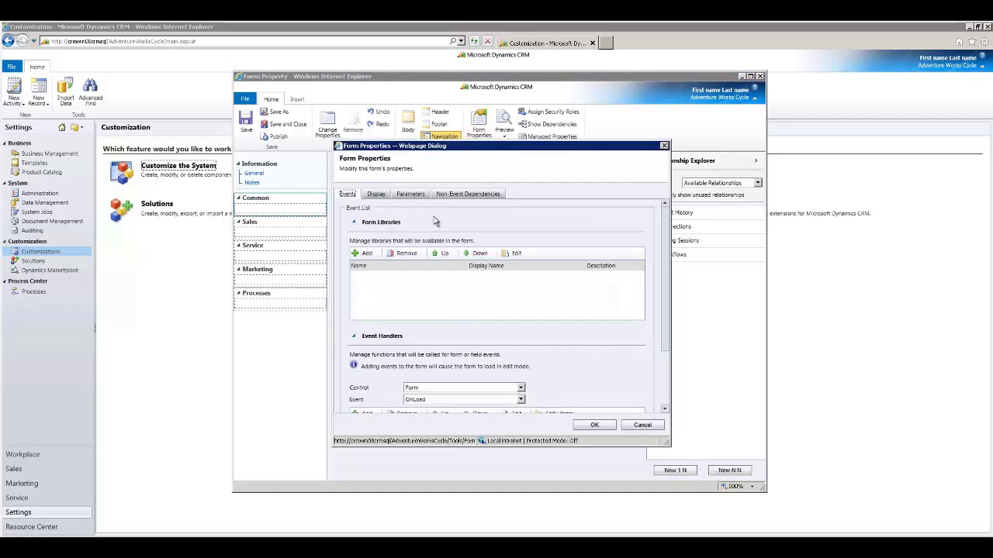
left_click(379, 196)
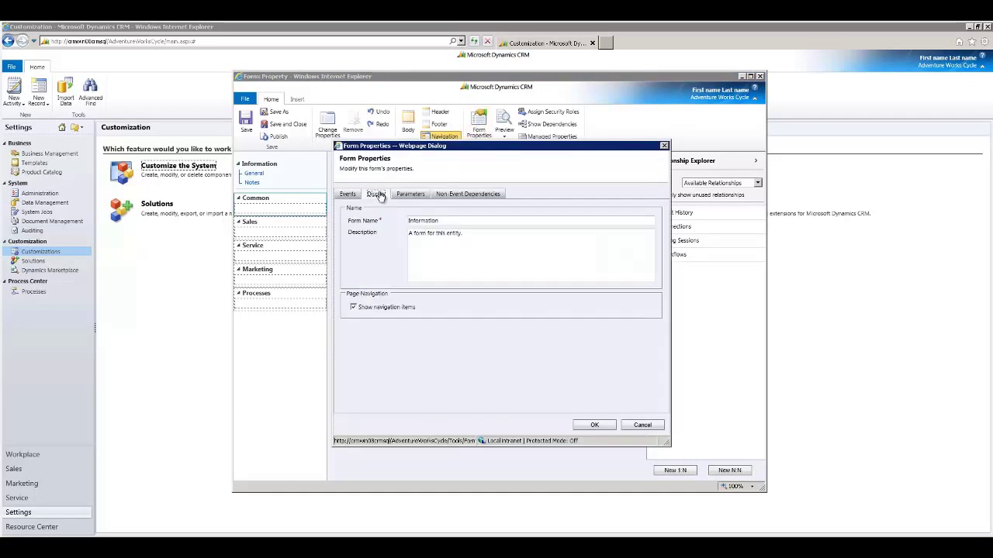
left_click(353, 308)
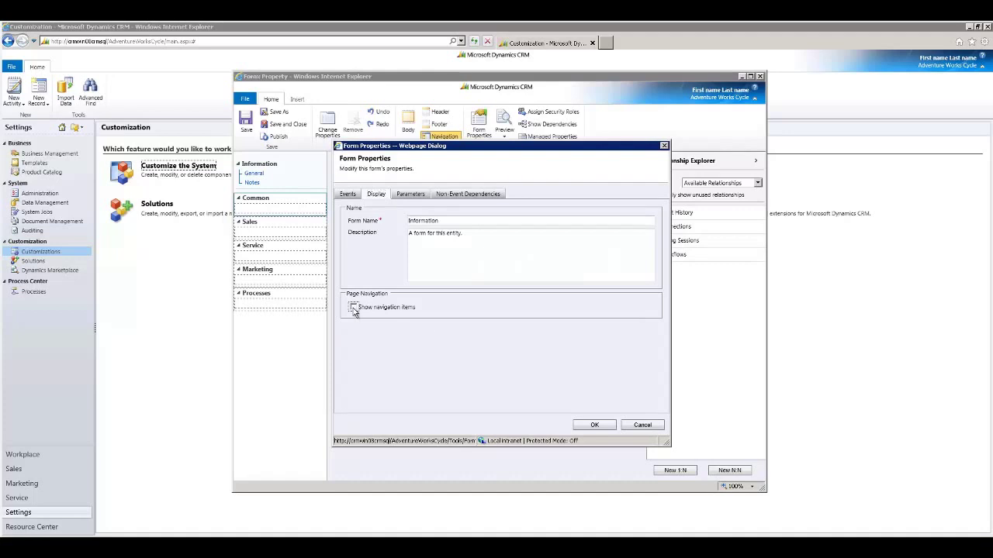
left_click(594, 426)
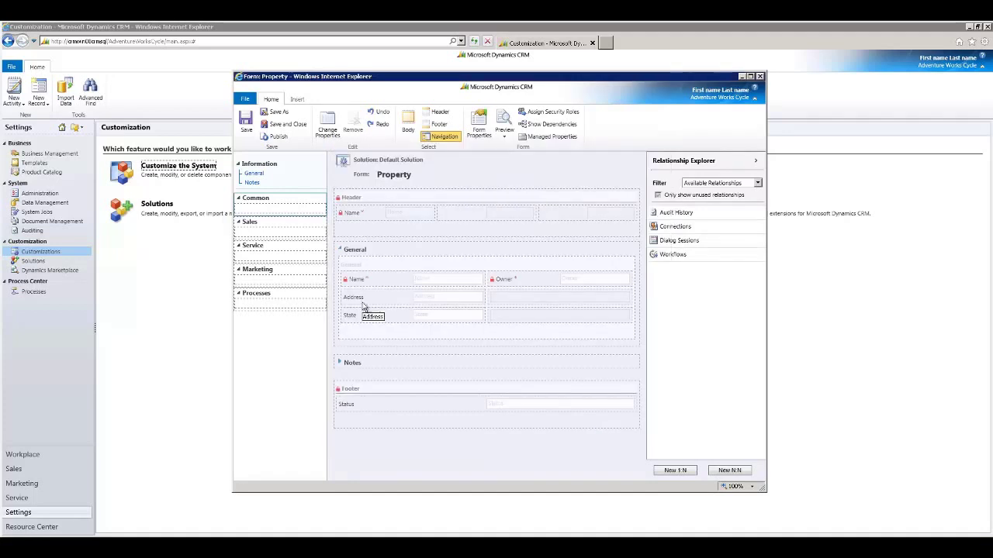
- Switch to editing the form body and review the form properties
left_click(408, 122)
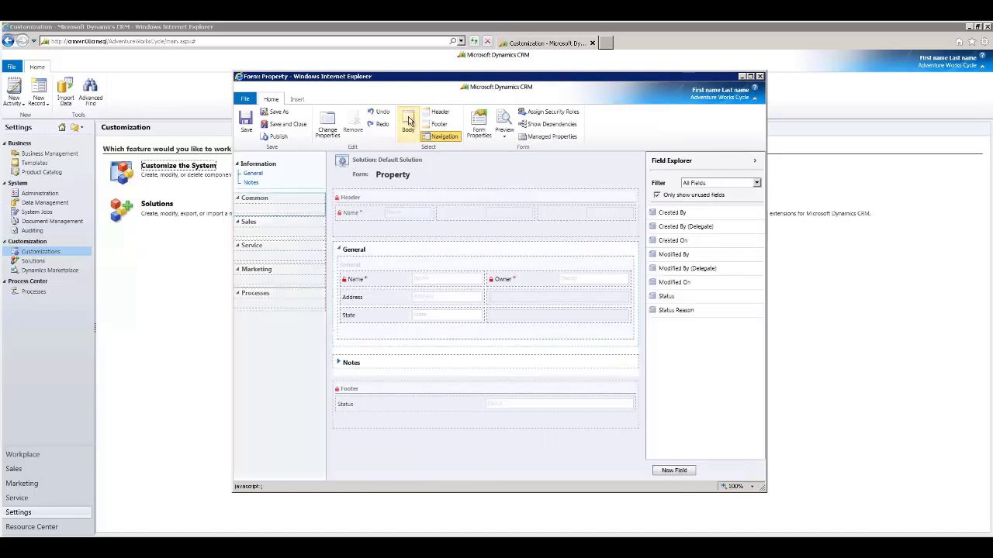
left_click(479, 124)
left_click(593, 426)
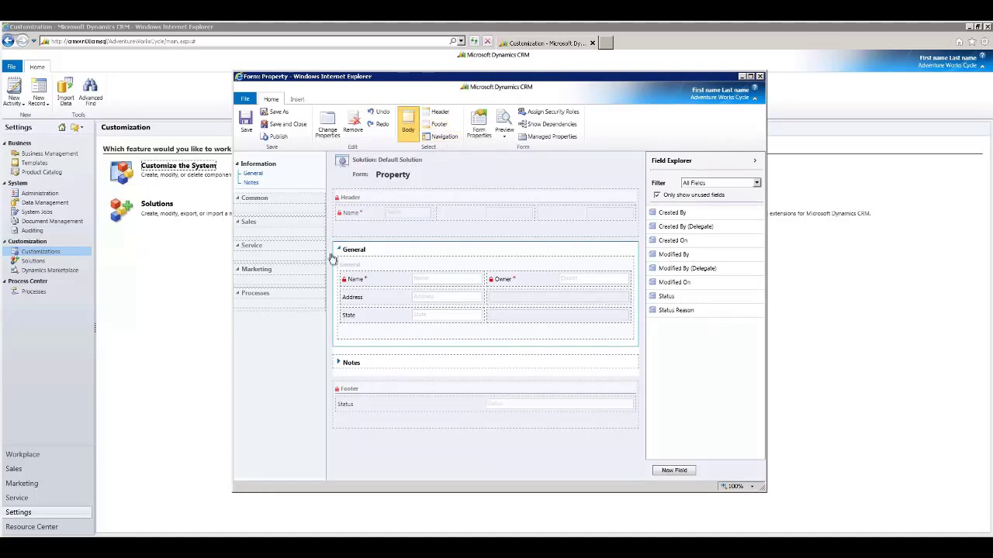
left_click(296, 98)
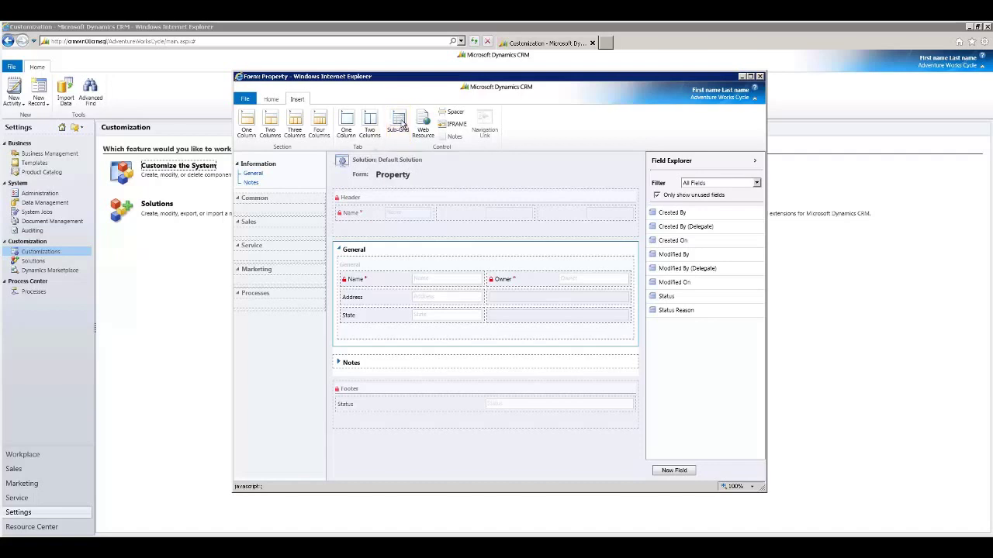
left_click(400, 123)
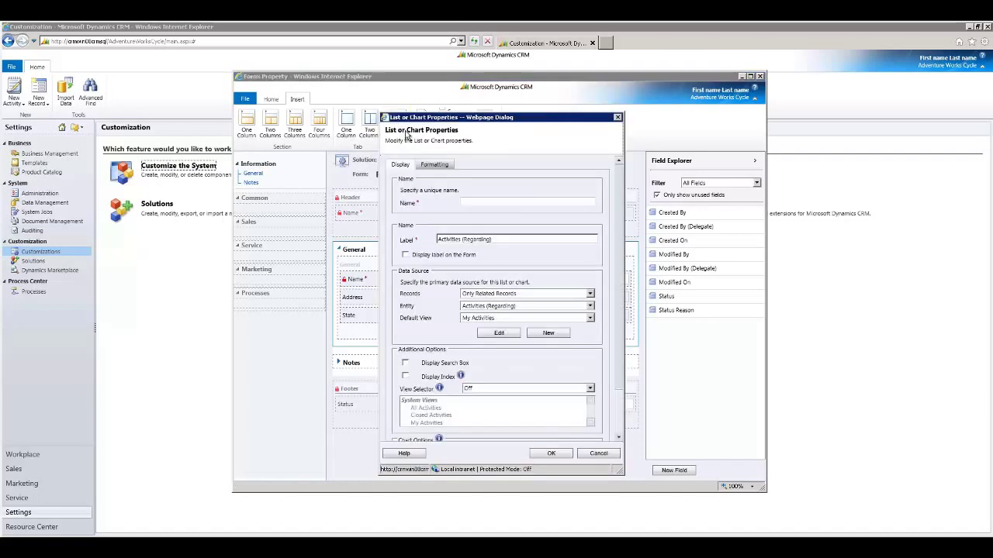
left_click(484, 202)
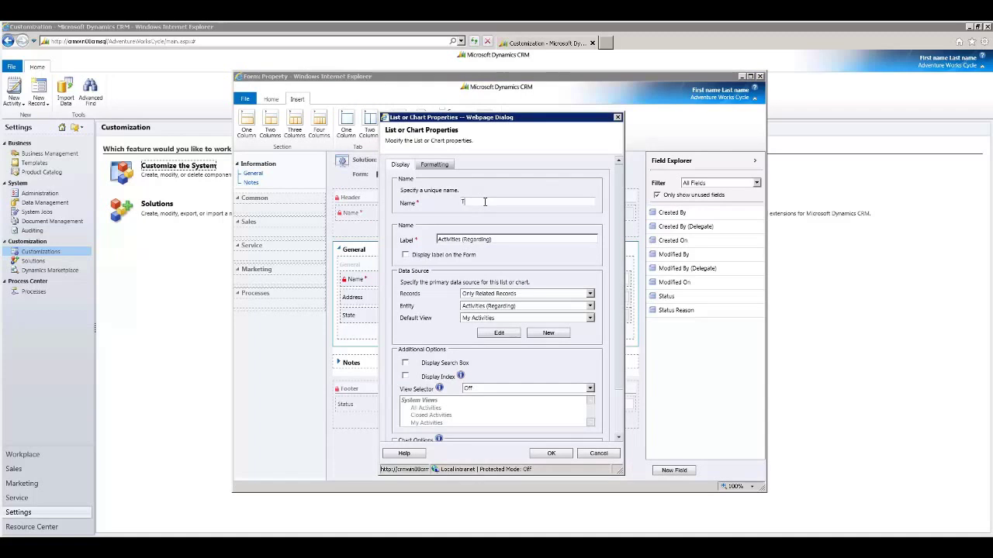
type("Tenants")
key("Tab")
left_click(590, 307)
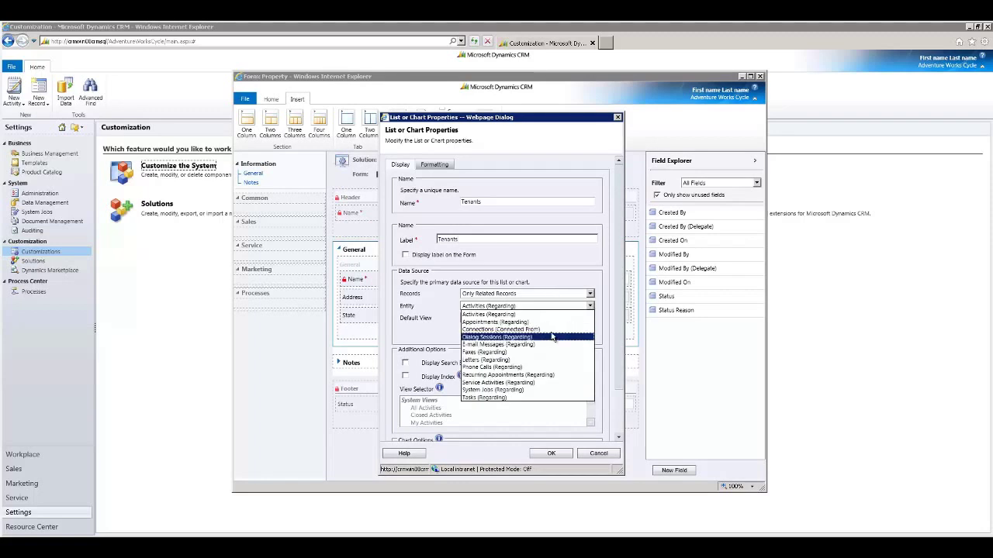
left_click(568, 277)
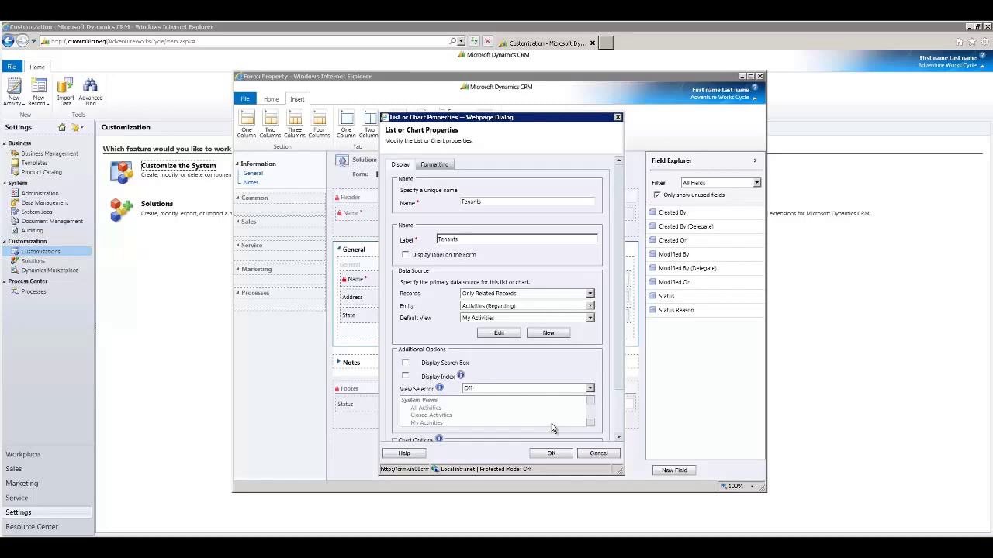
left_click(598, 453)
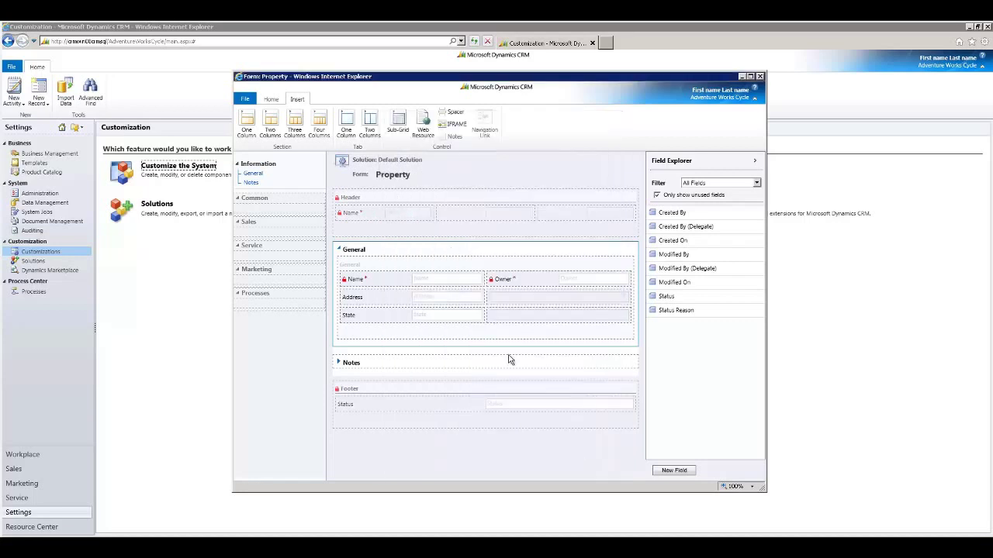
- Save and close the Property form and open the entity's 1:N relationships
left_click(269, 100)
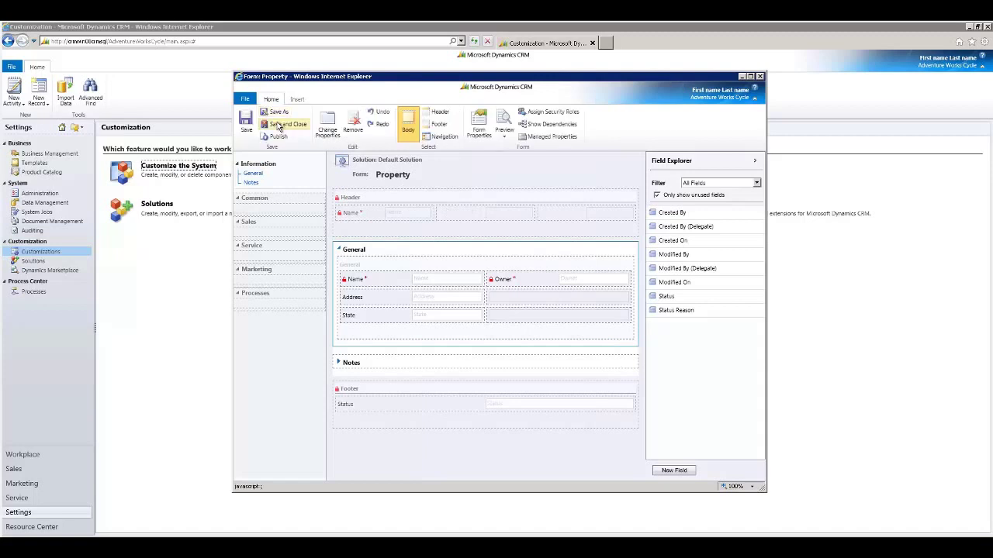
left_click(279, 125)
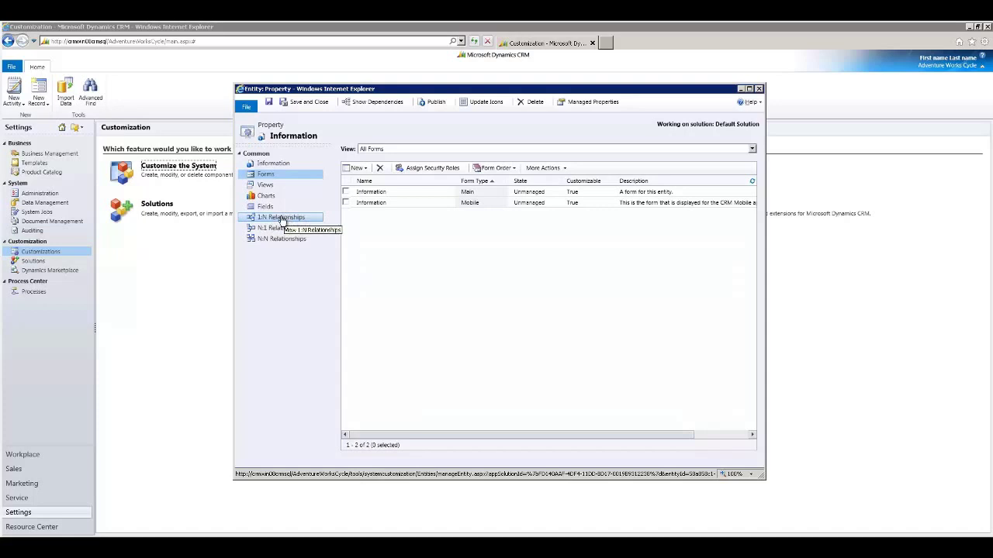
left_click(276, 219)
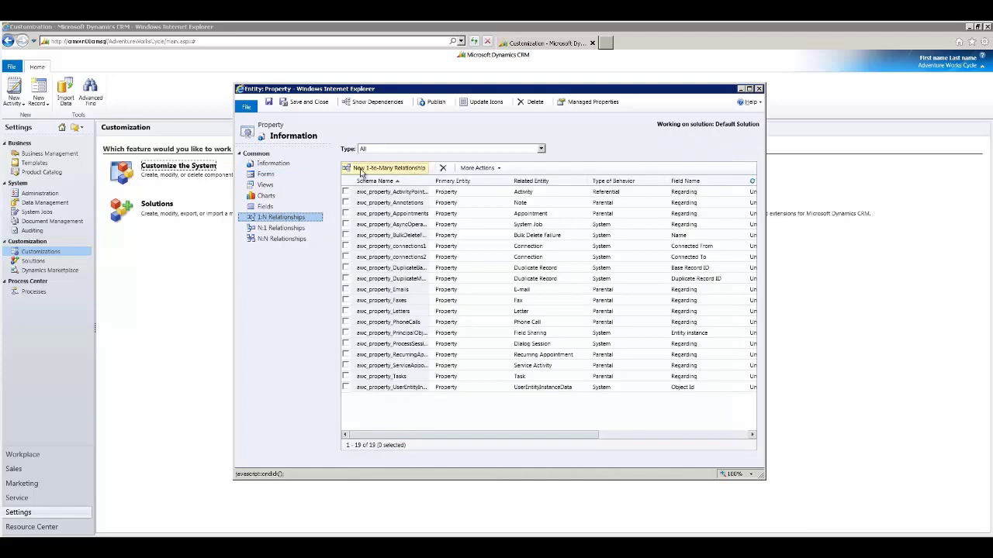
- Create a 1-to-many relationship from Property to Contact with a lookup field displayed as Primary Property, and save and close it
left_click(375, 169)
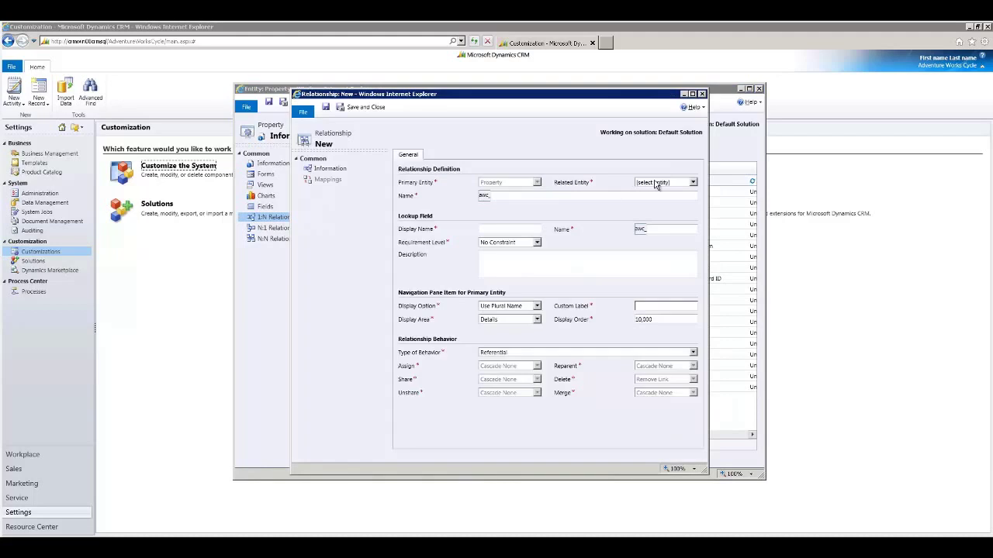
left_click(658, 183)
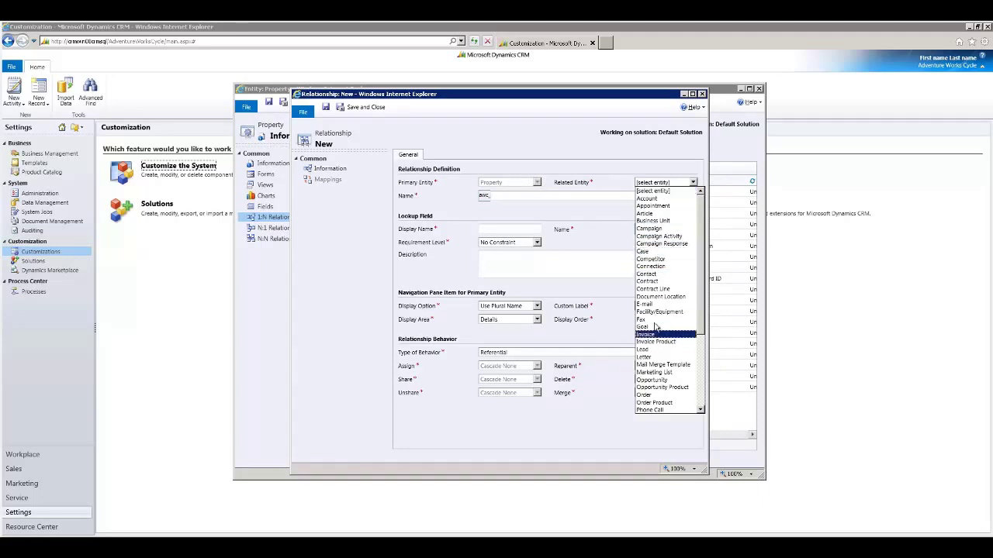
left_click(648, 274)
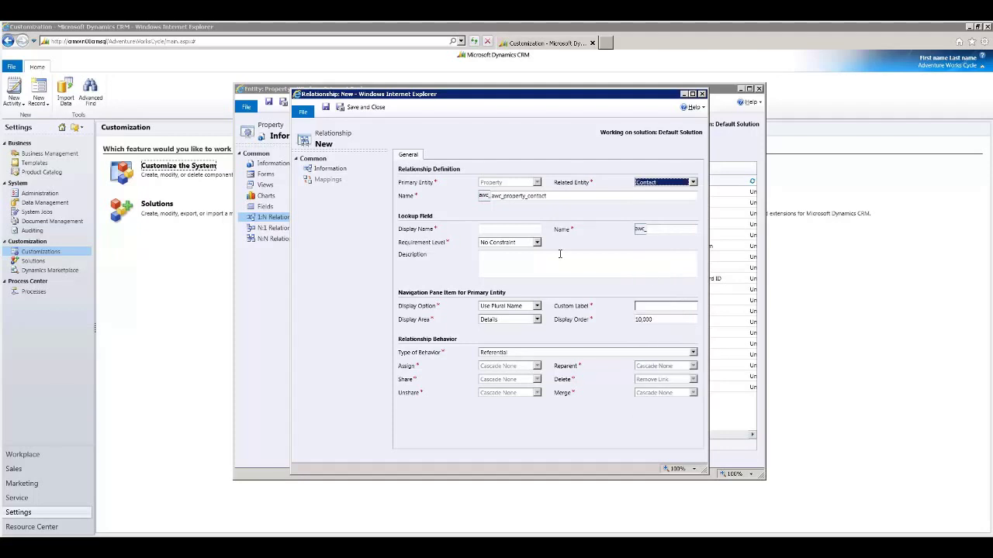
left_click(503, 231)
type("Primary P")
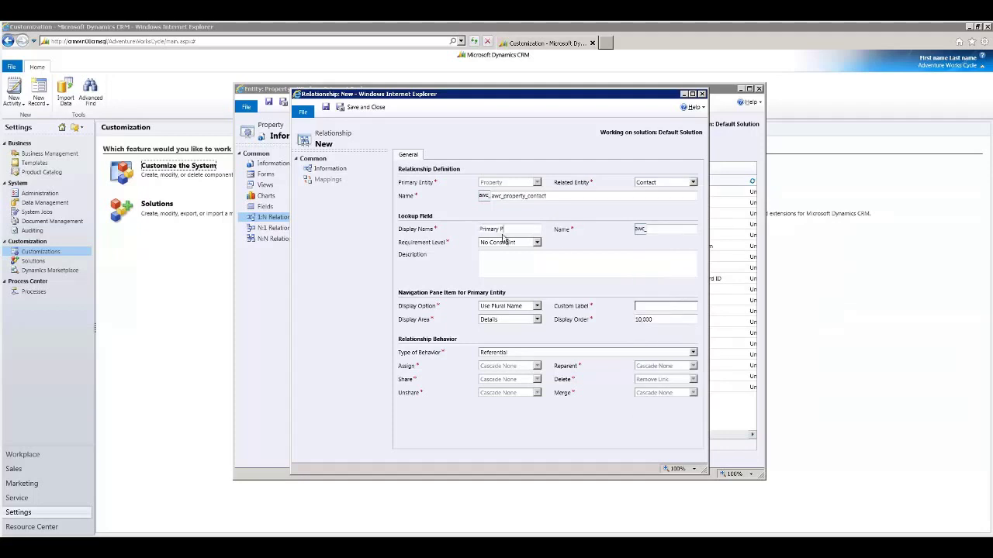
type("roperty")
key("Tab")
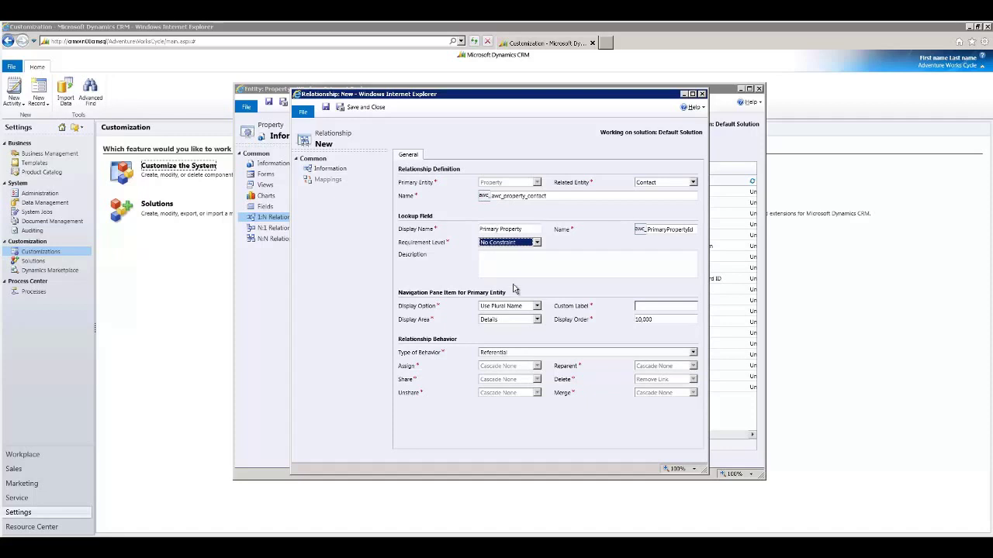
left_click(366, 108)
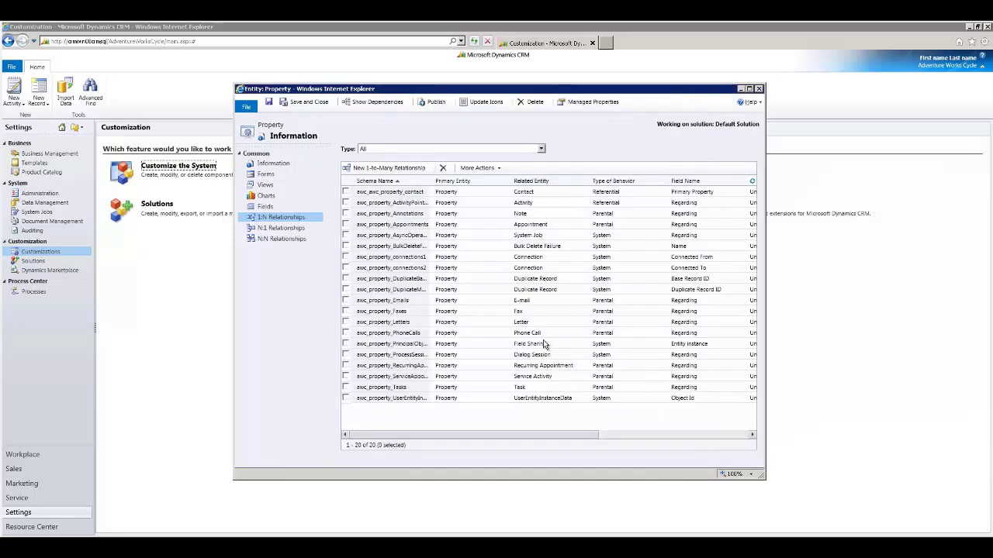
- Open the Property to Contact relationship and try the Parental and Configurable Cascading behavior types
double_click(475, 193)
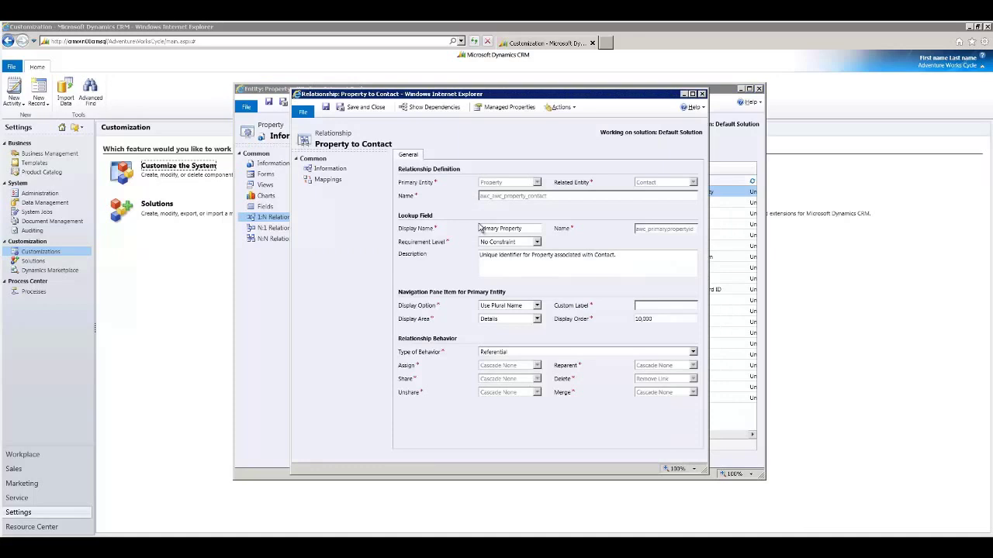
left_click(525, 354)
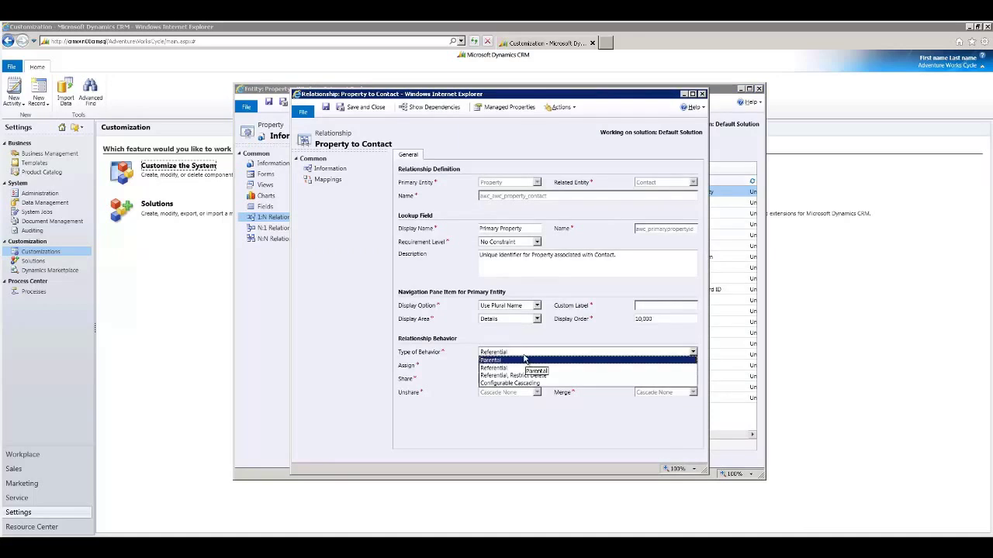
left_click(520, 361)
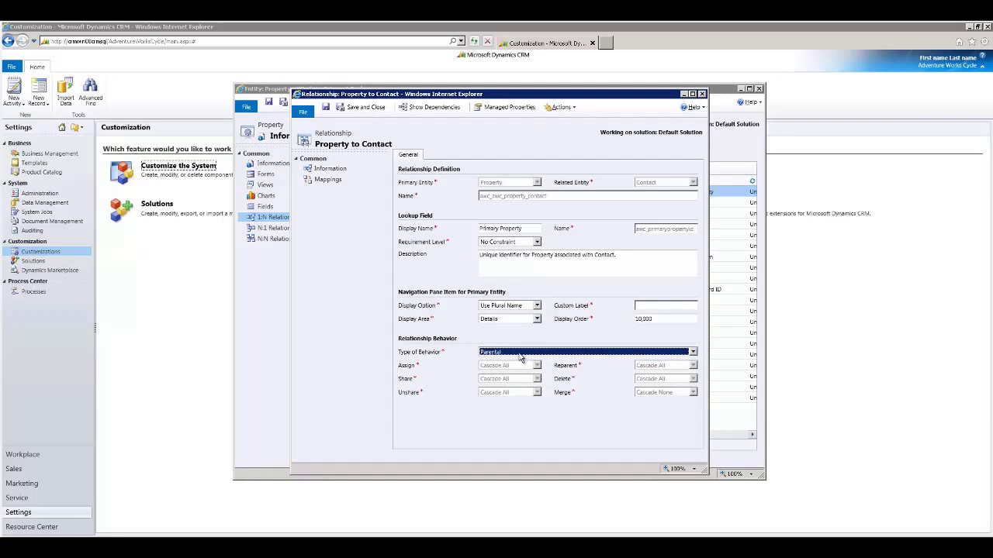
left_click(519, 356)
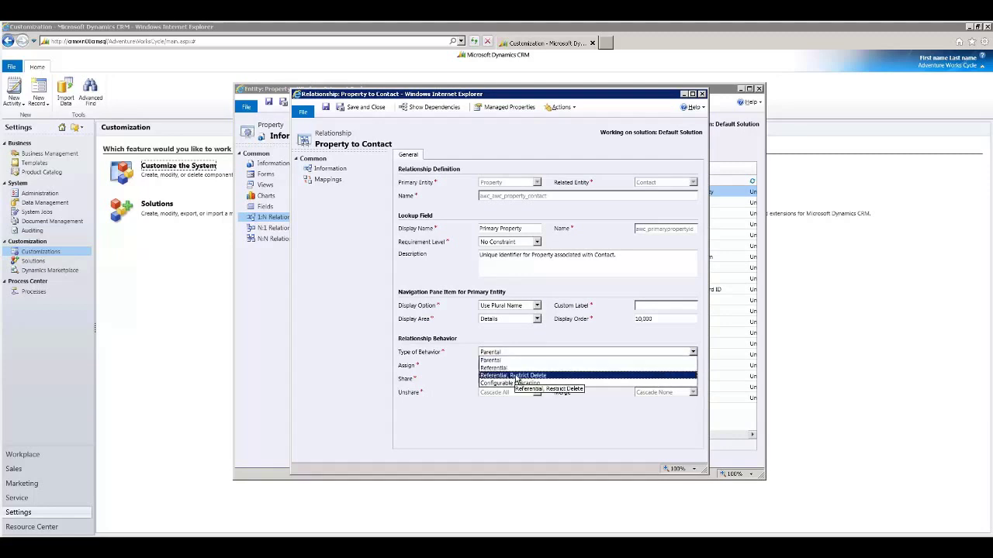
left_click(518, 383)
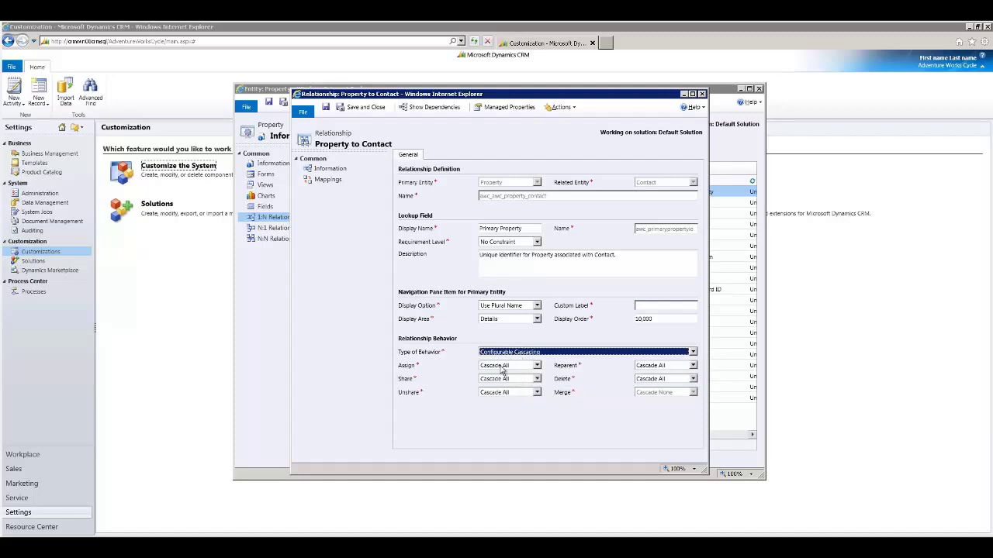
- Review the cascade options available for the Assign action
left_click(537, 366)
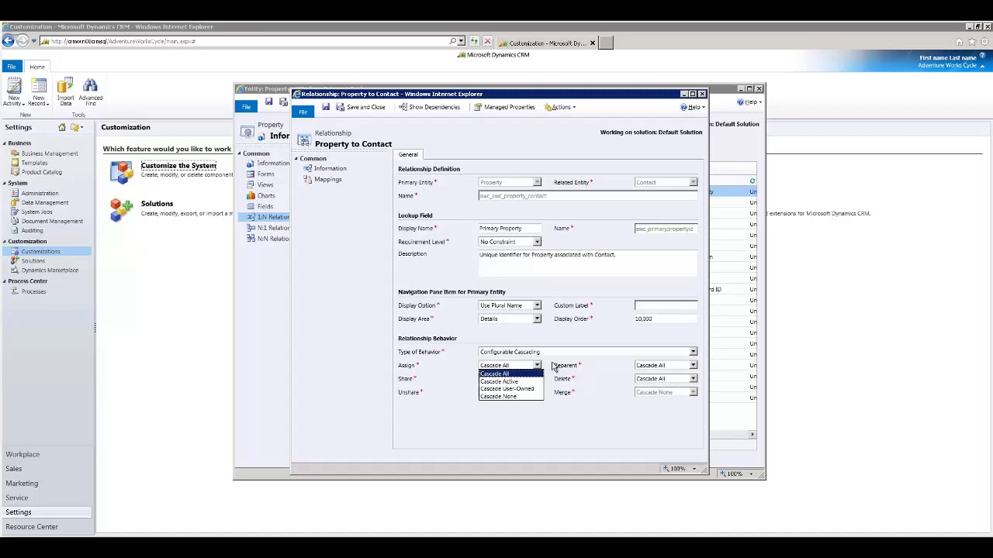
left_click(545, 369)
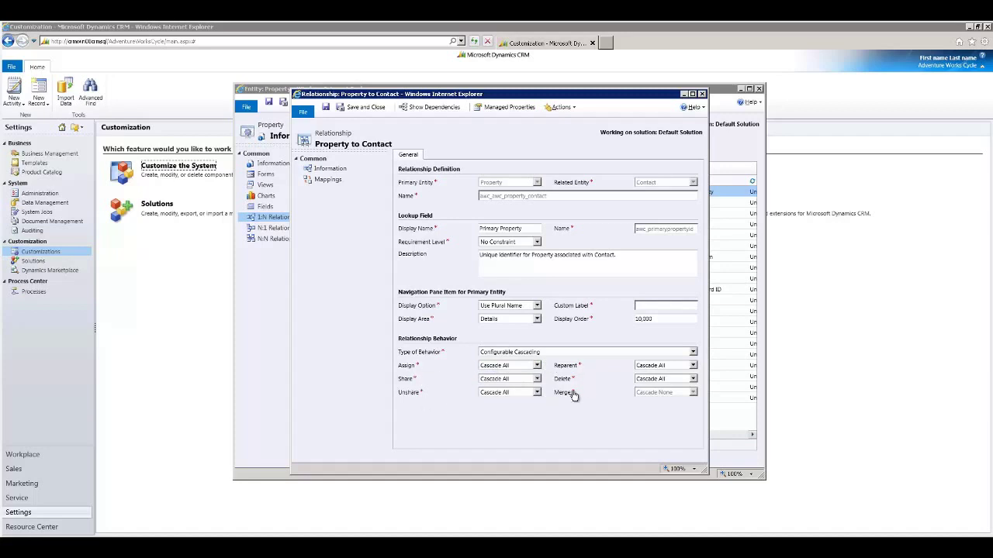
left_click(533, 368)
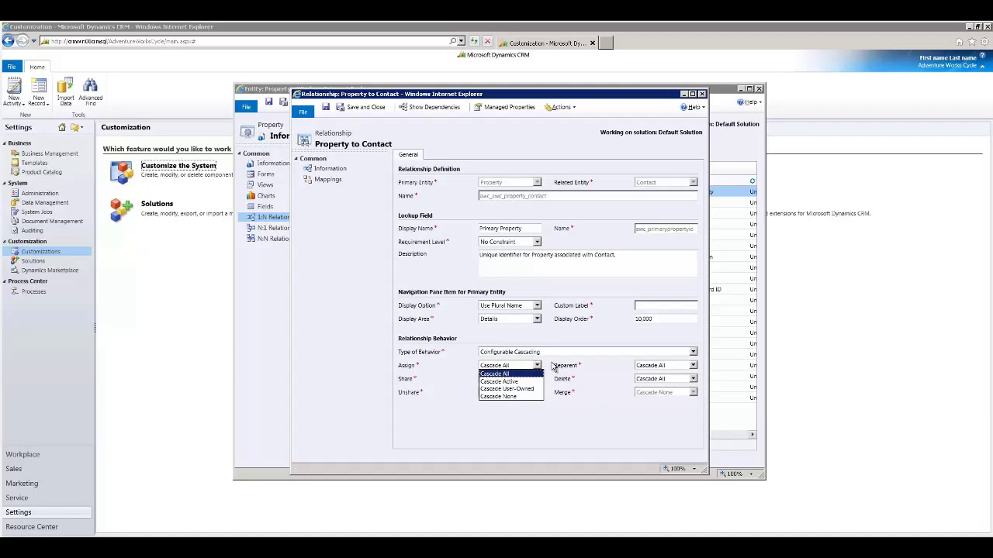
left_click(553, 365)
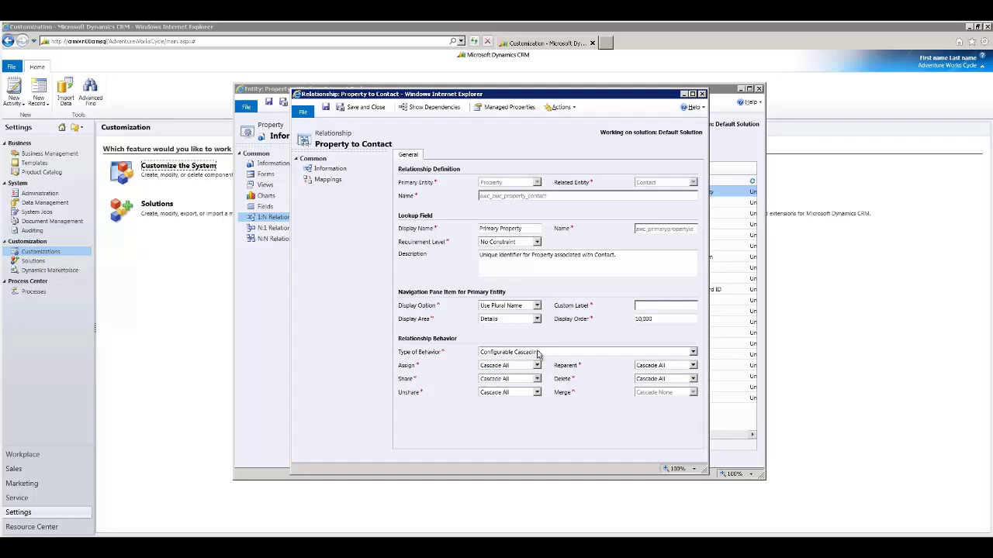
- Set the relationship's type of behavior to Referential and save and close the relationship
left_click(540, 354)
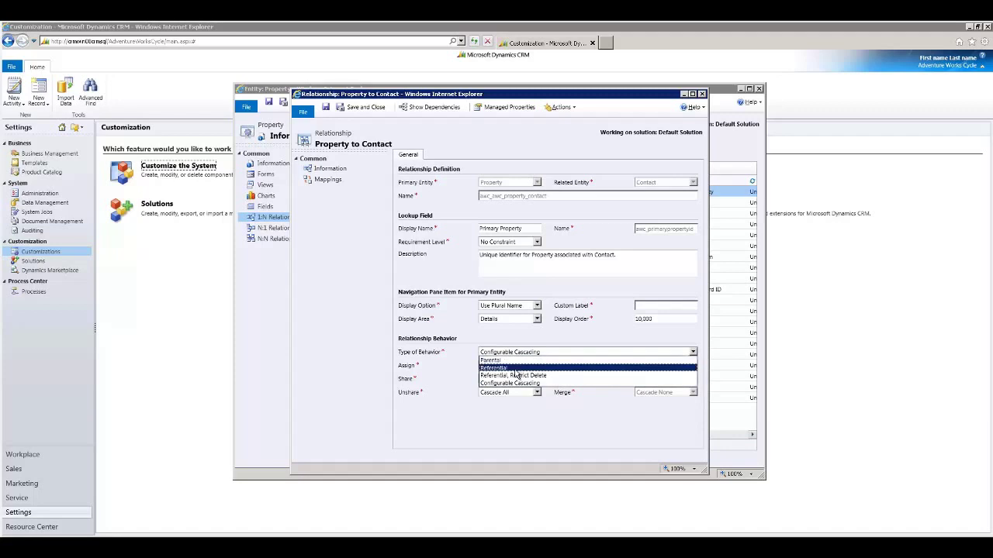
left_click(515, 367)
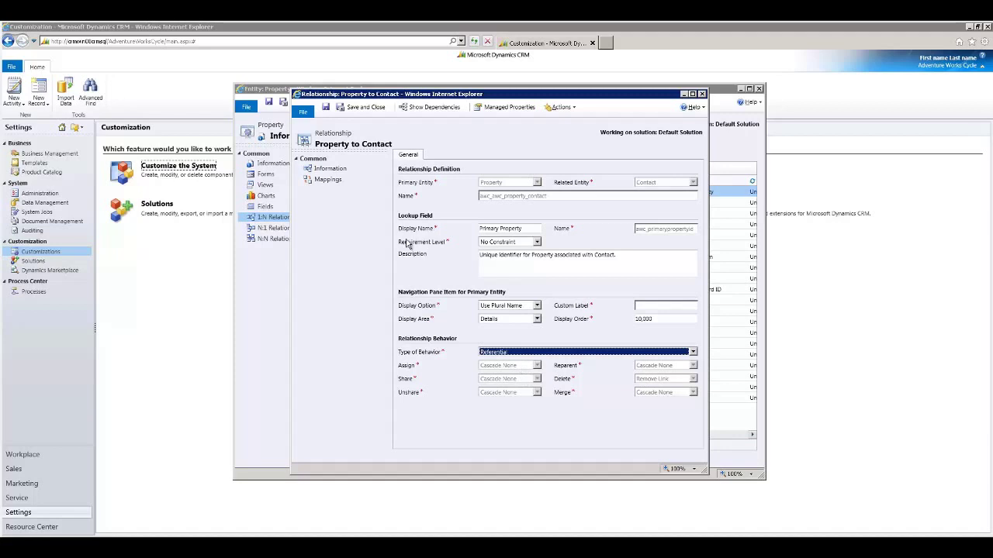
left_click(358, 107)
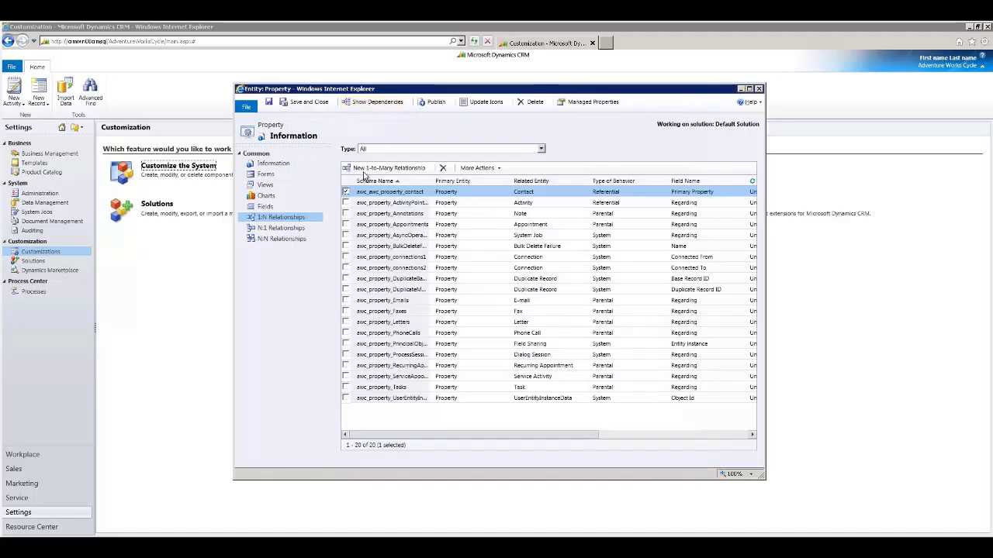
- Reopen the Property main form and insert a sub-grid with Tenants as both its name and label
left_click(264, 174)
double_click(407, 193)
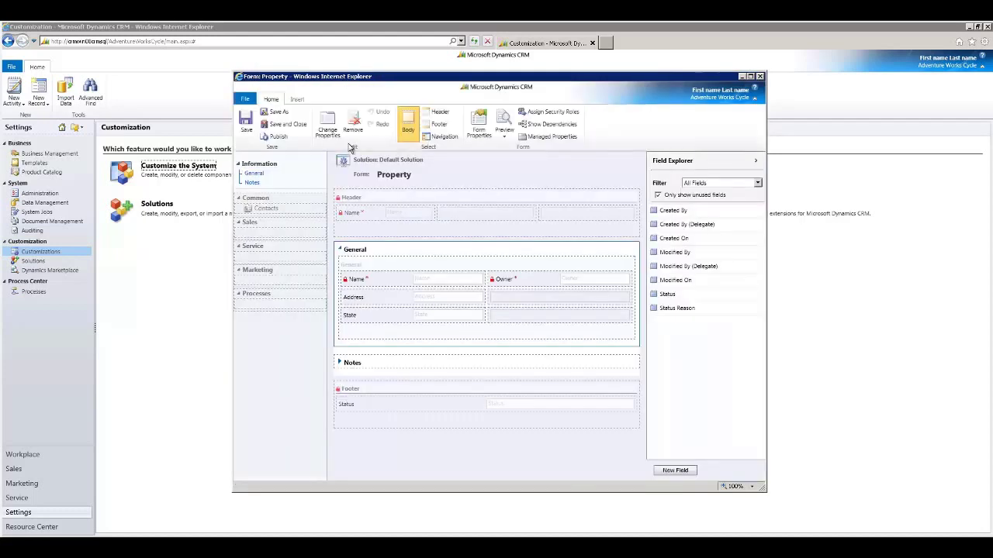
left_click(297, 99)
left_click(396, 126)
type("Tenants")
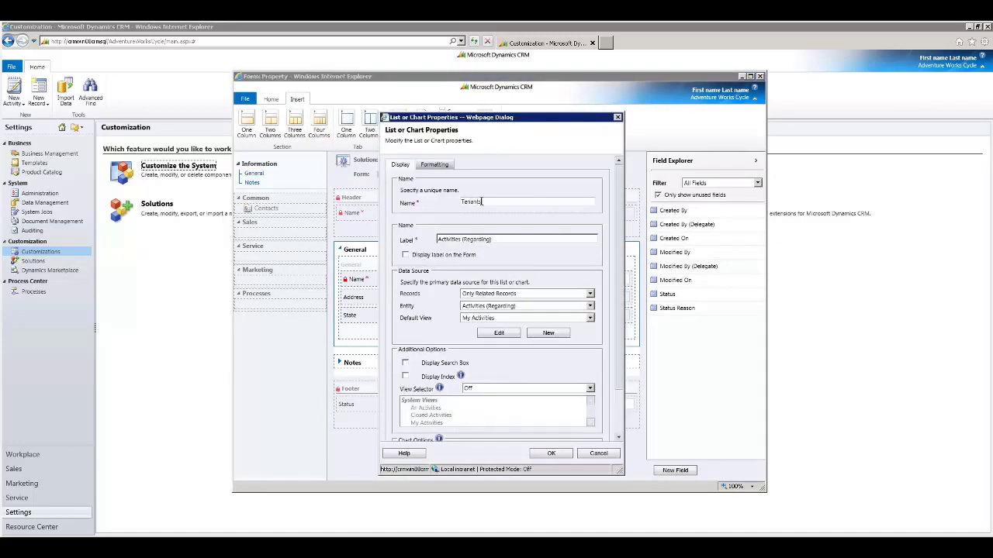
left_click(517, 241)
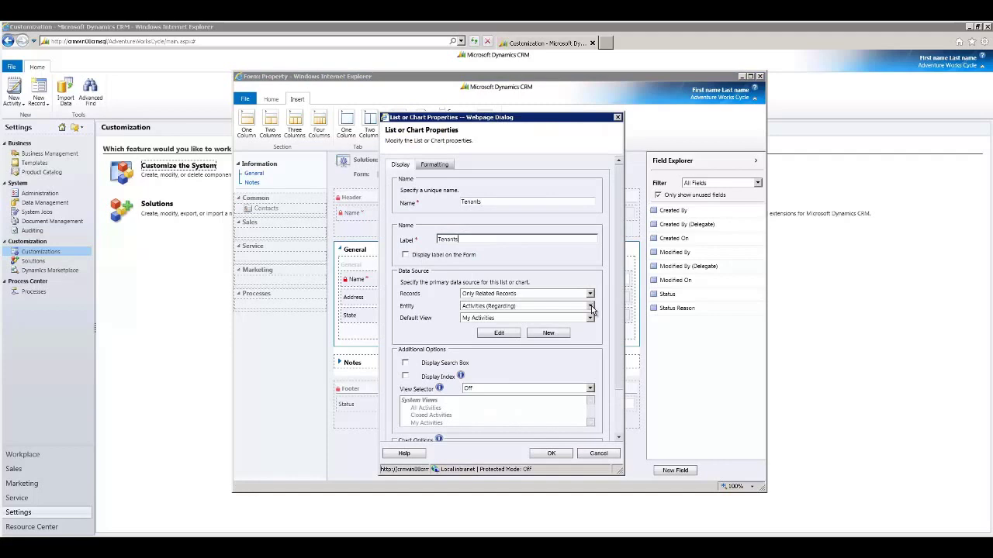
- Set the sub-grid's entity to Contacts (Primary Property) and its default view to Active Contacts
left_click(590, 306)
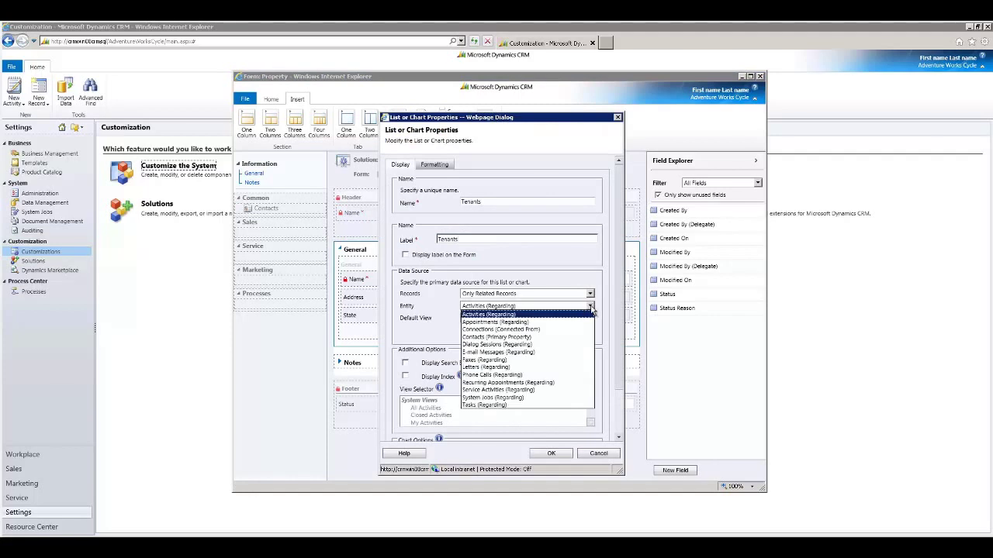
left_click(496, 338)
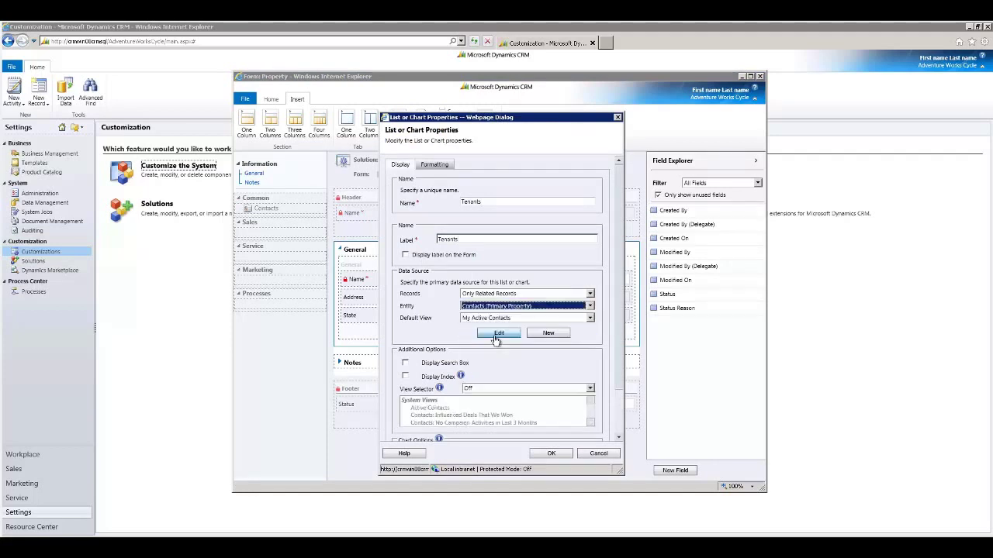
left_click(590, 319)
left_click(497, 335)
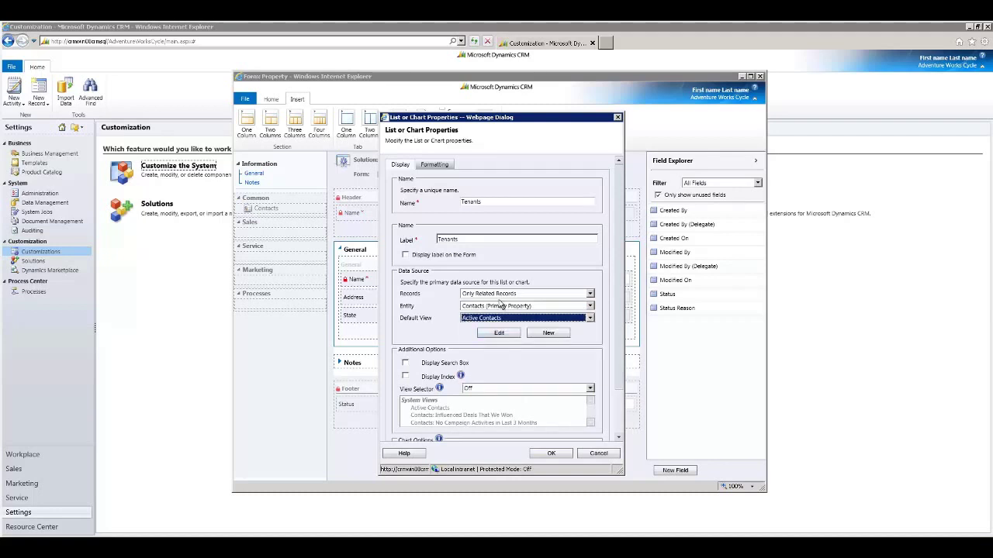
- Enable the search box and the index display for the Tenants sub-grid
left_click(619, 439)
left_click(618, 439)
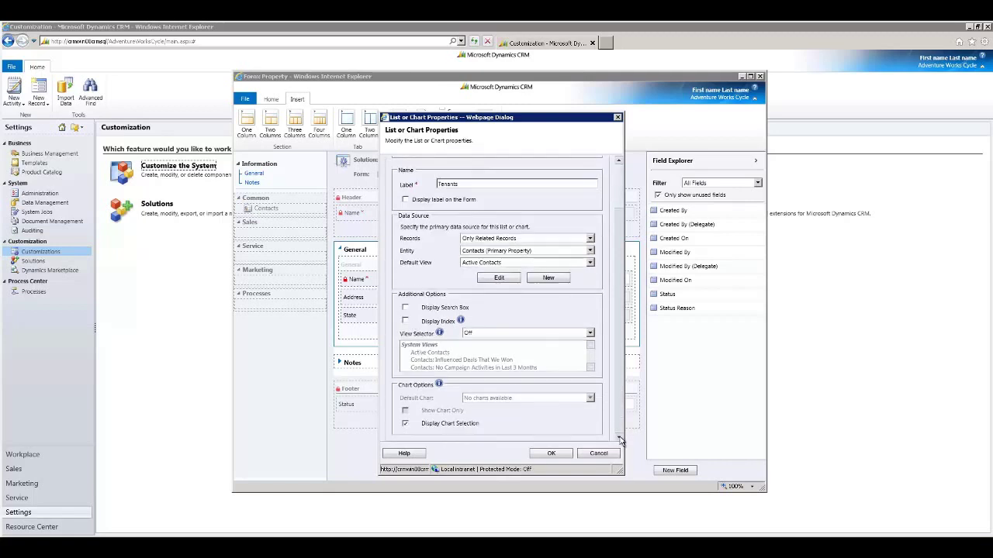
left_click(404, 309)
left_click(405, 322)
- Set the sub-grid's view selector to Show Selected Views and select My Active Contacts among the system views
left_click(590, 333)
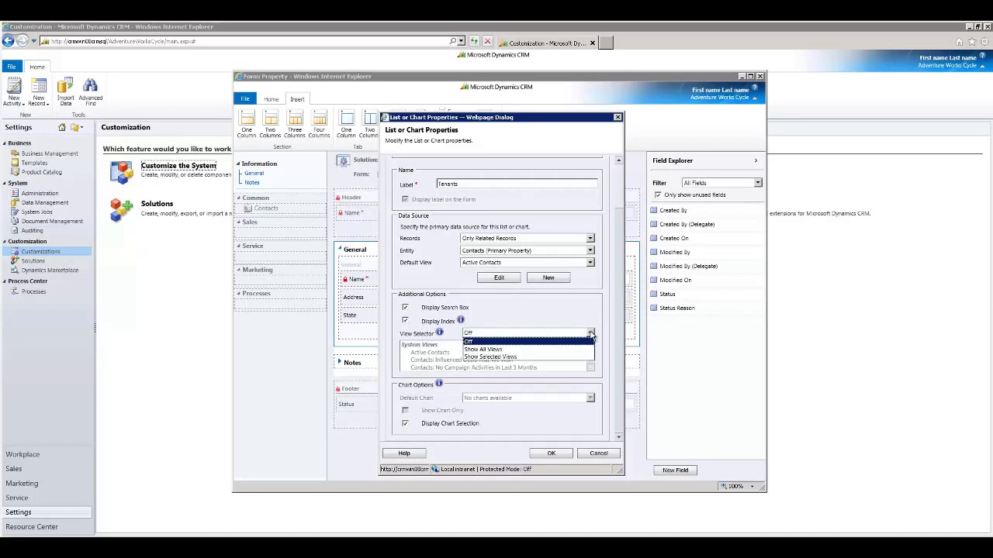
left_click(562, 316)
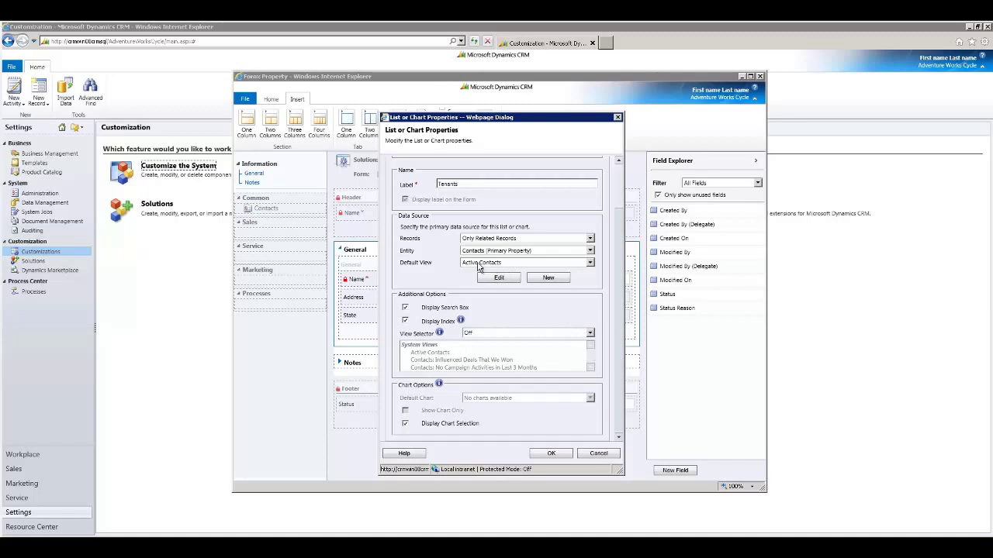
left_click(590, 334)
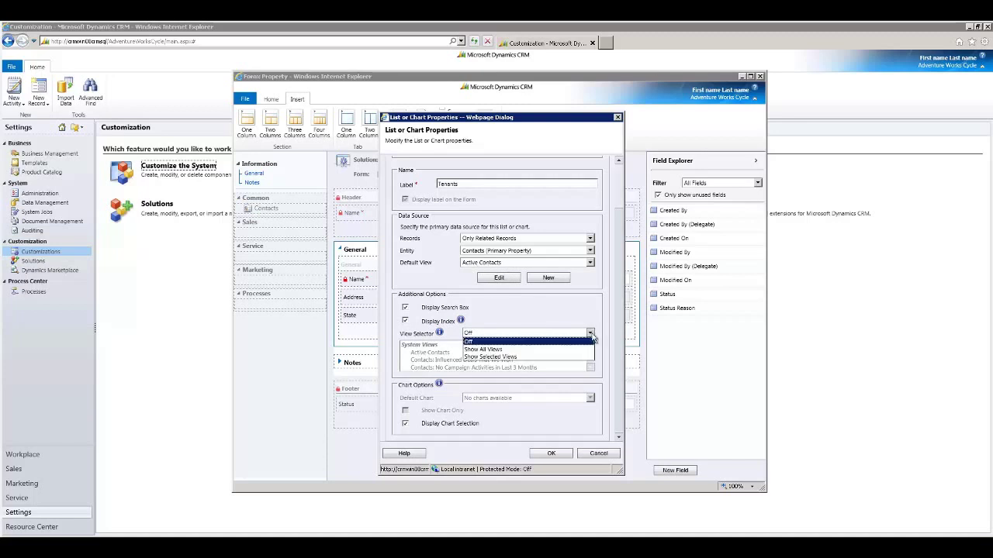
left_click(494, 357)
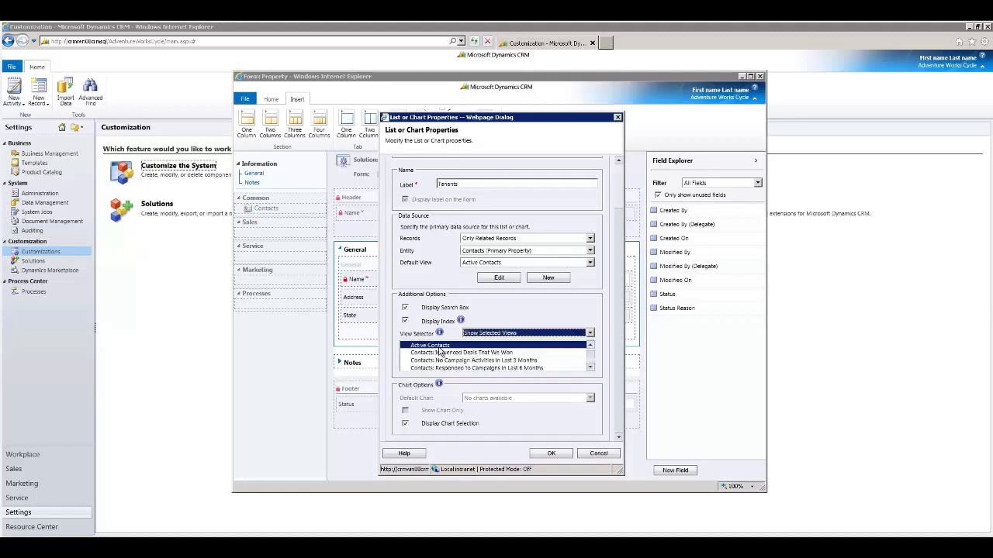
scroll(442, 353, "up", 1)
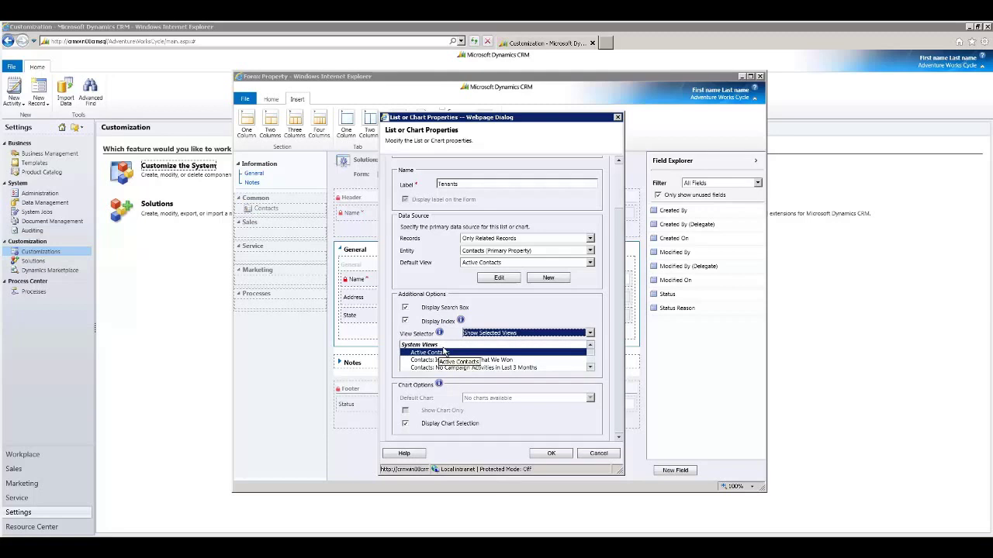
left_click(590, 367)
left_click(590, 367)
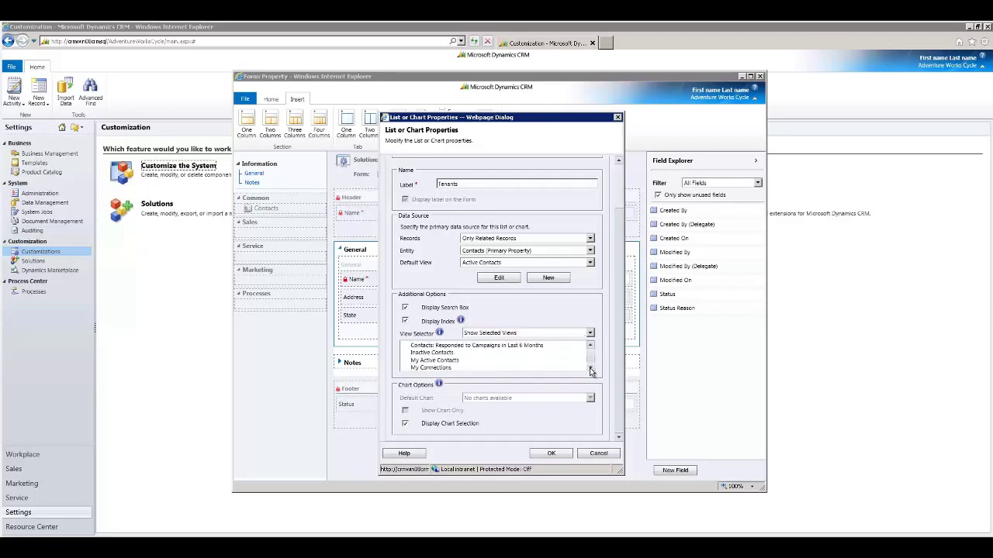
left_click(439, 360)
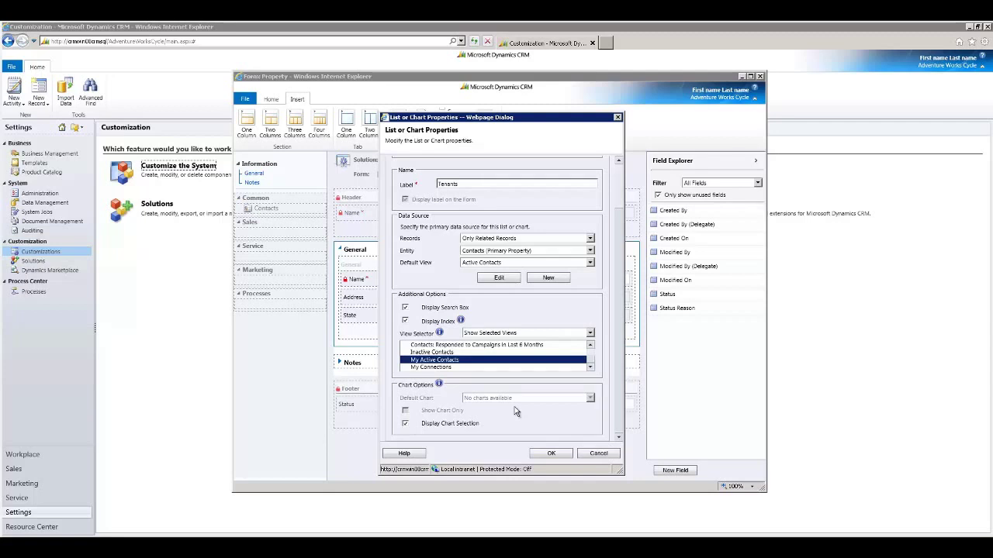
- Accept the Tenants sub-grid settings, then save and close the Property form and the Property entity
left_click(534, 453)
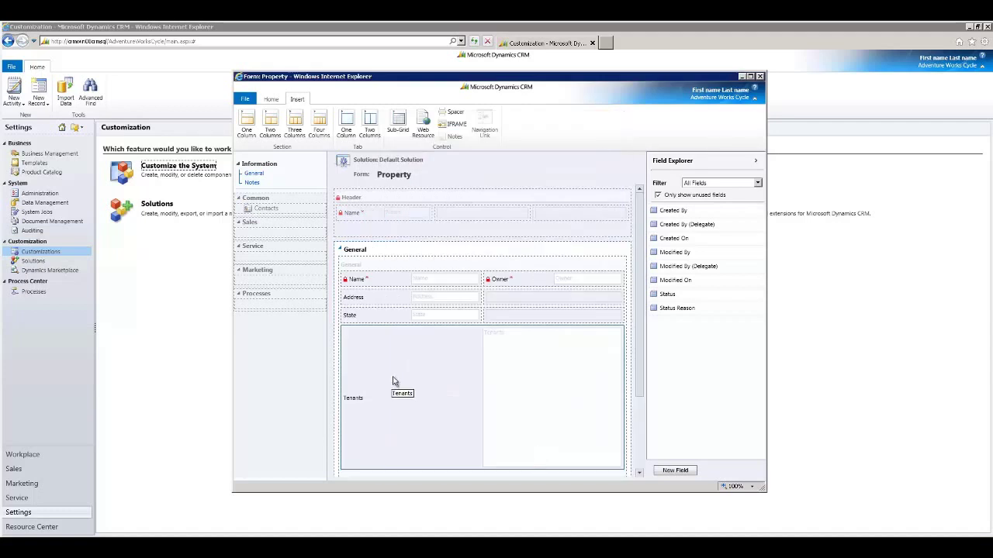
left_click(271, 99)
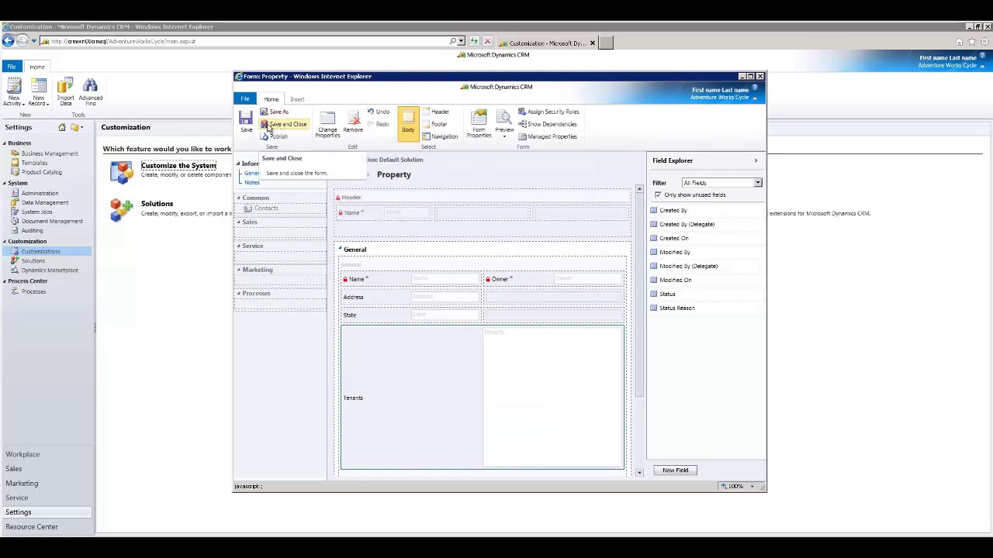
left_click(269, 129)
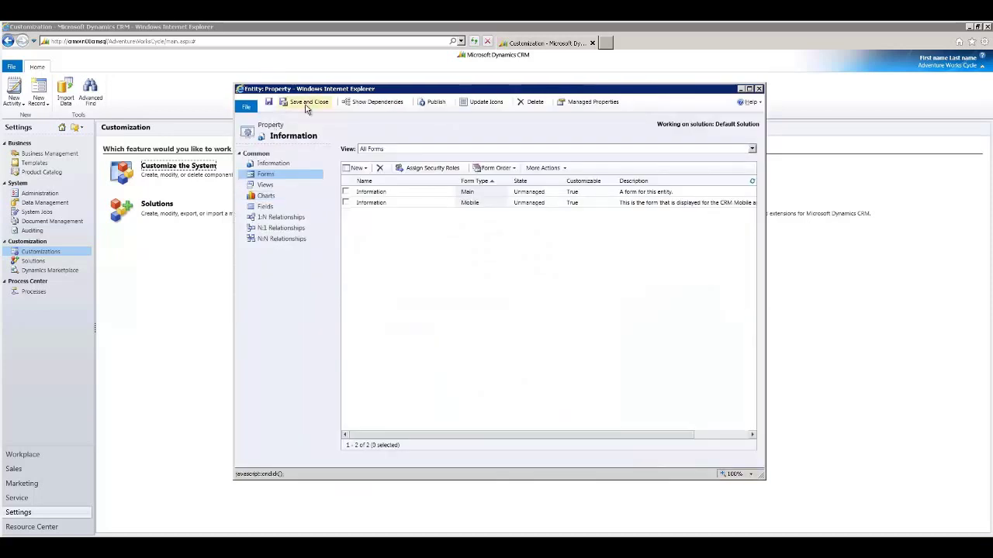
left_click(309, 104)
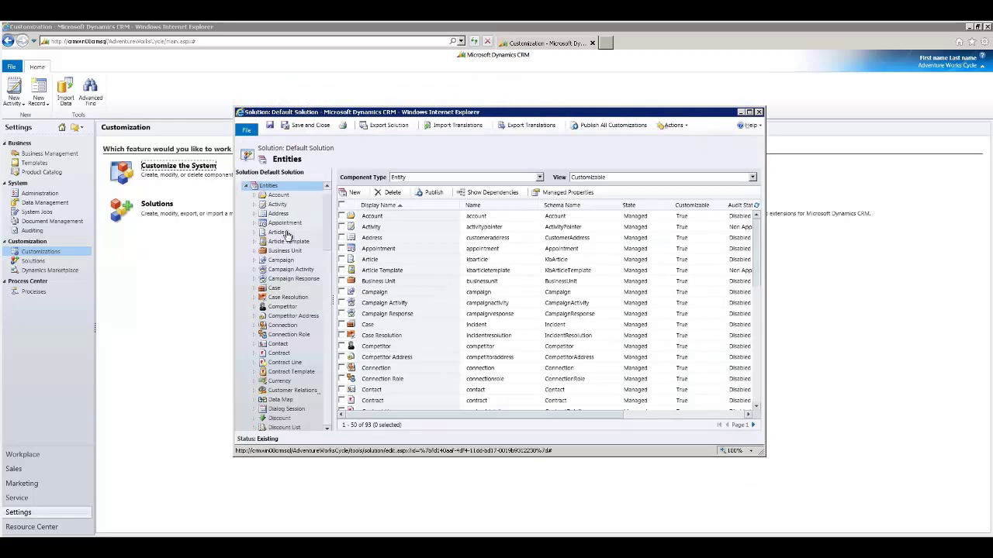
- Open the main Information form of the Contact entity for editing
left_click(276, 345)
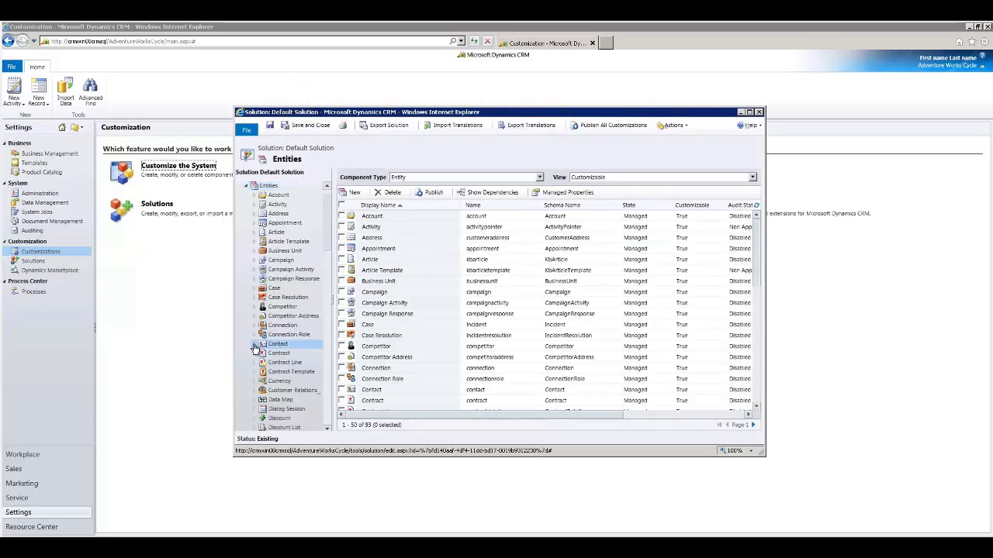
left_click(256, 347)
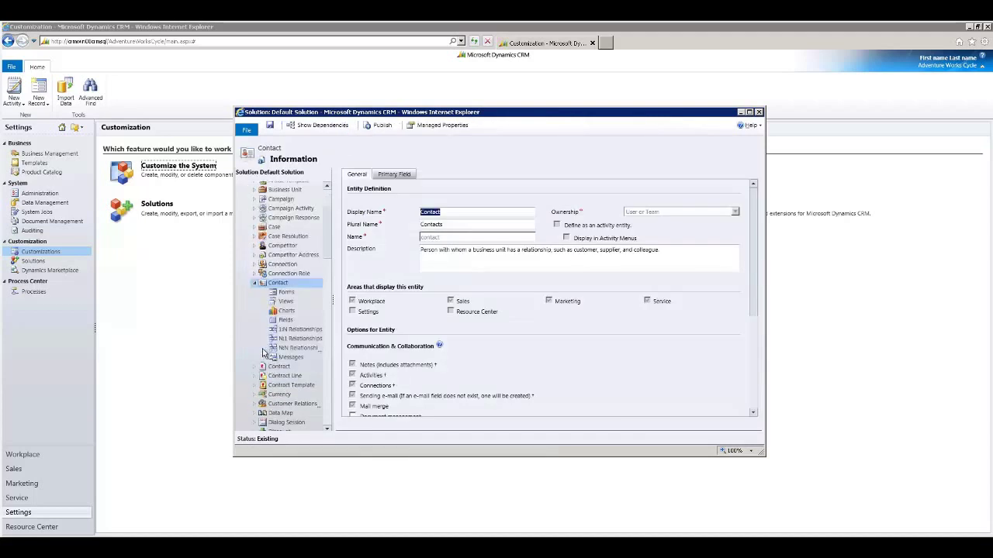
left_click(286, 292)
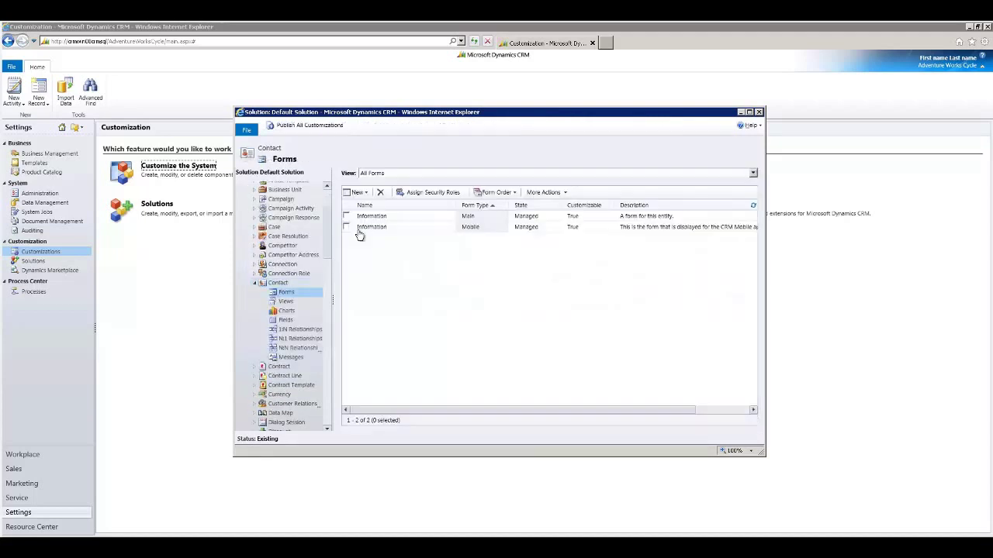
double_click(403, 217)
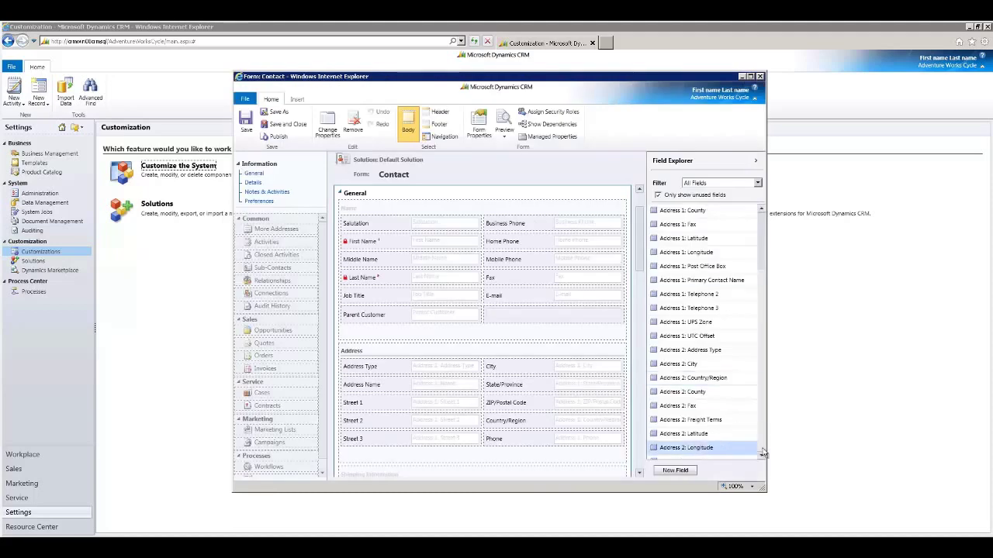
- Add the Primary Property field to the empty cell beneath E-mail on the Contact form and publish the form
scroll(764, 453, "down", 10)
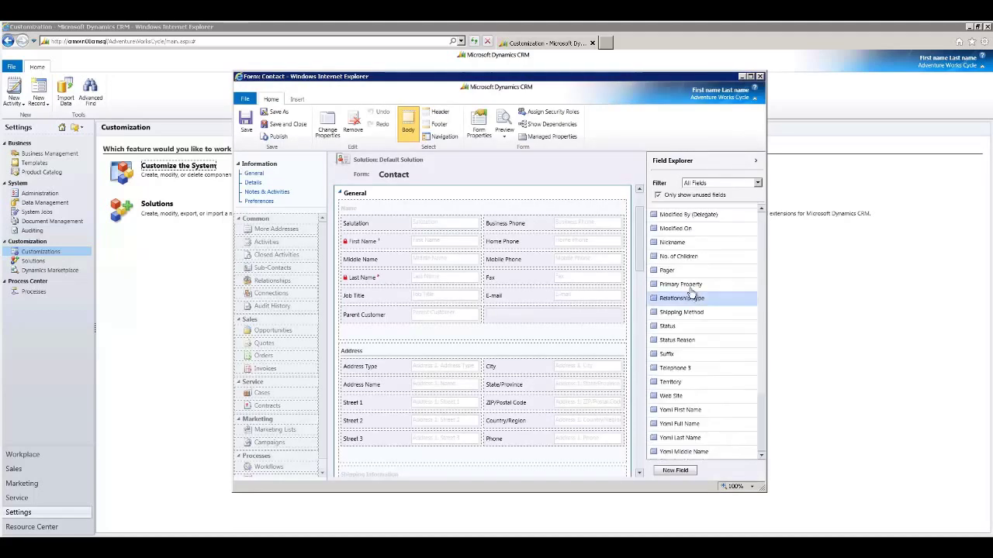
left_click_drag(689, 284, 543, 317)
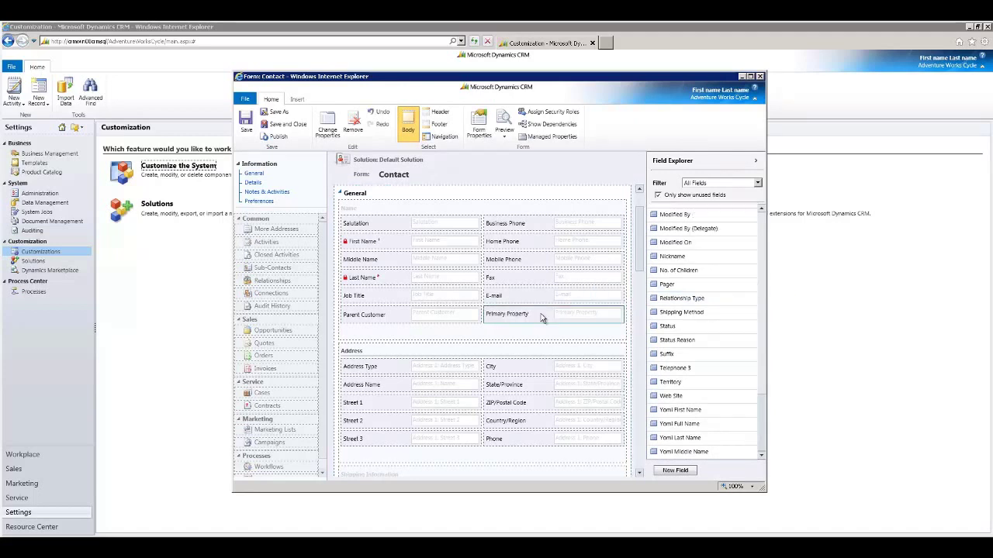
left_click(280, 137)
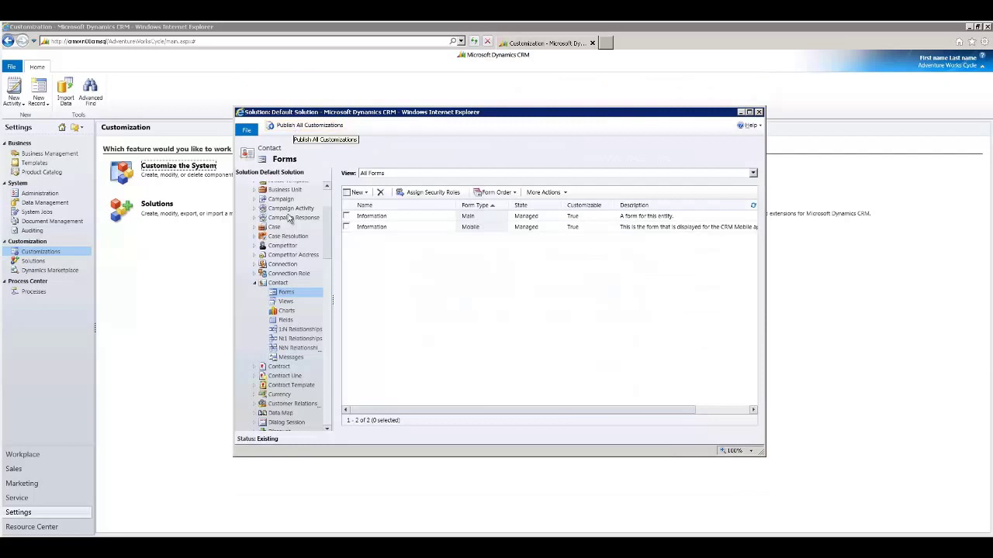
- Open the Property entity's definition in the default solution and publish the customizations
left_click(329, 419)
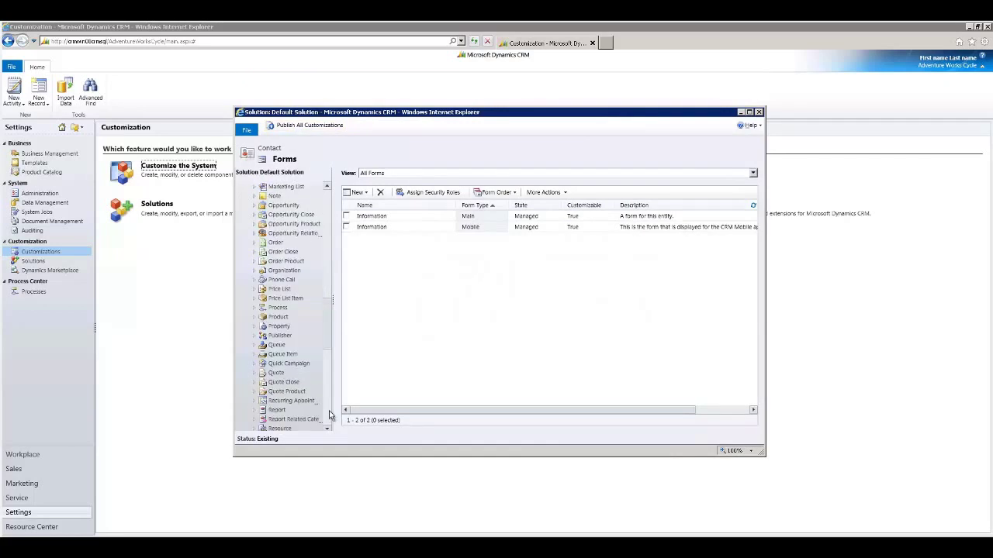
left_click(254, 326)
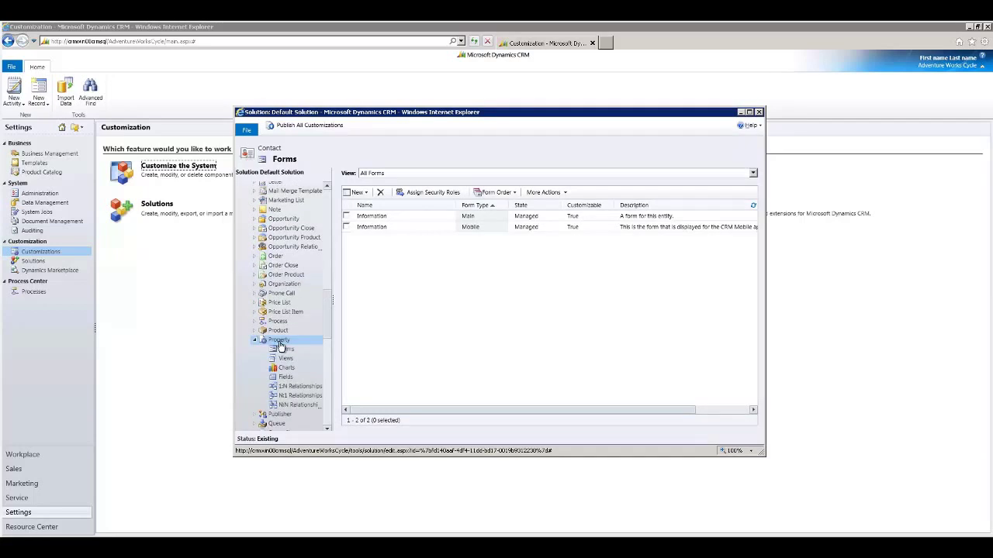
left_click(338, 125)
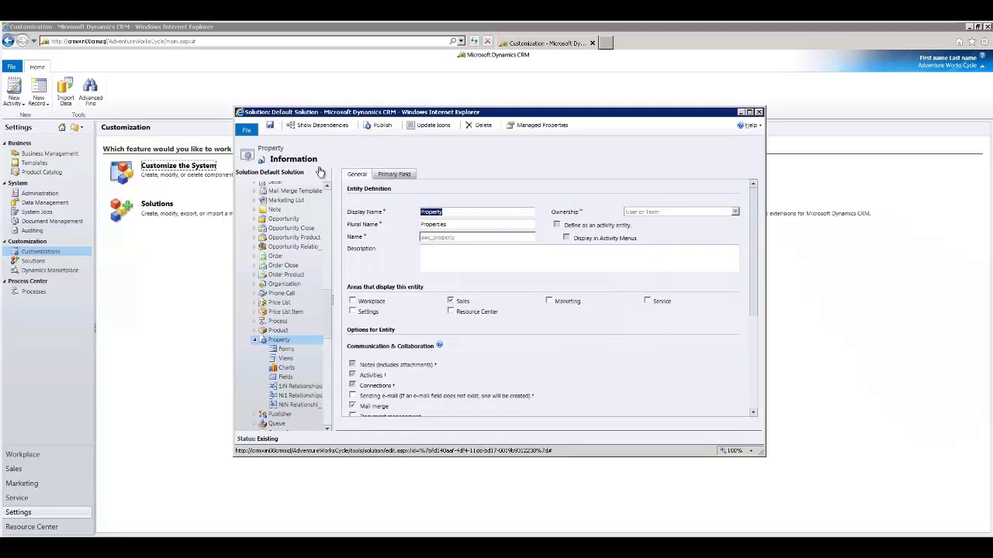
- Reload the CRM navigation by switching to Workplace, and open the Properties list in the Sales area
left_click(31, 456)
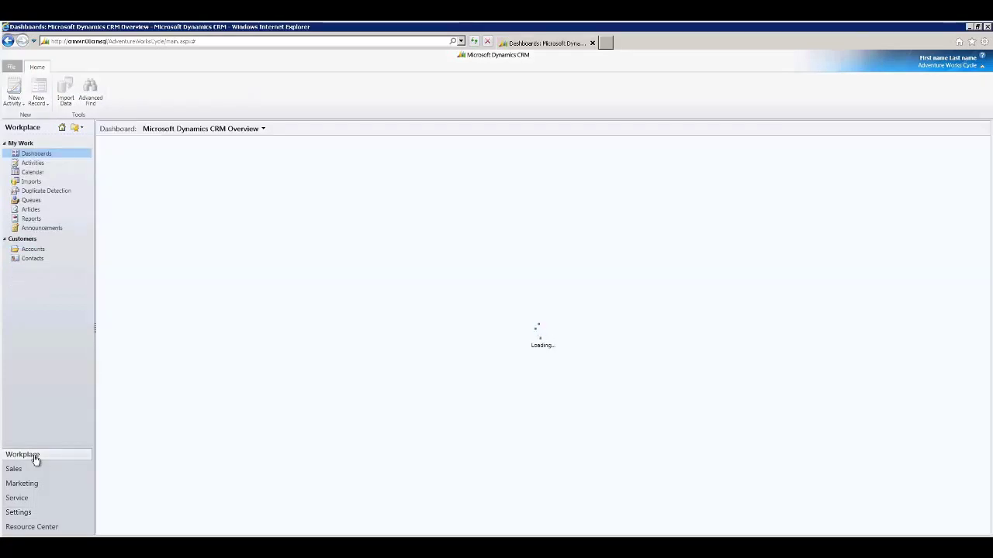
left_click(37, 458)
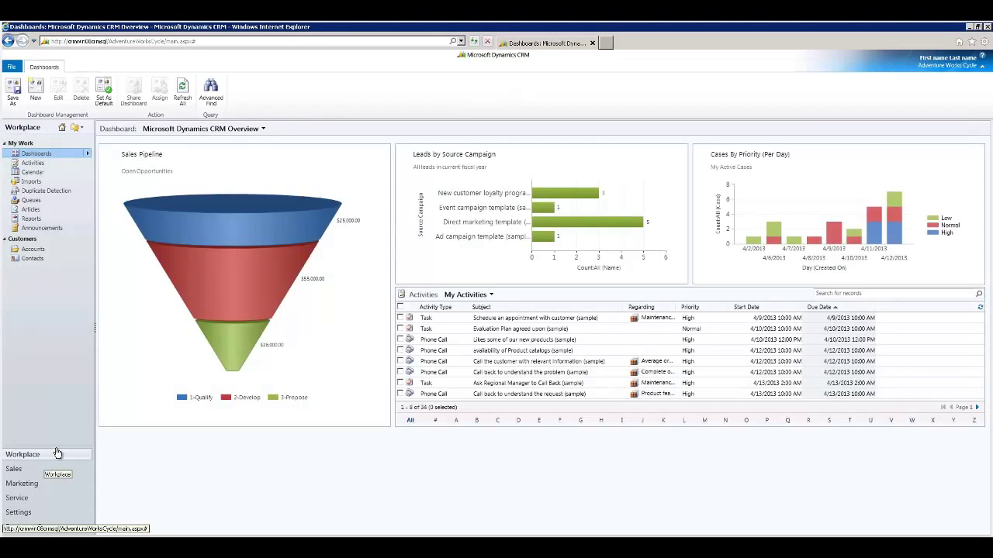
left_click(28, 471)
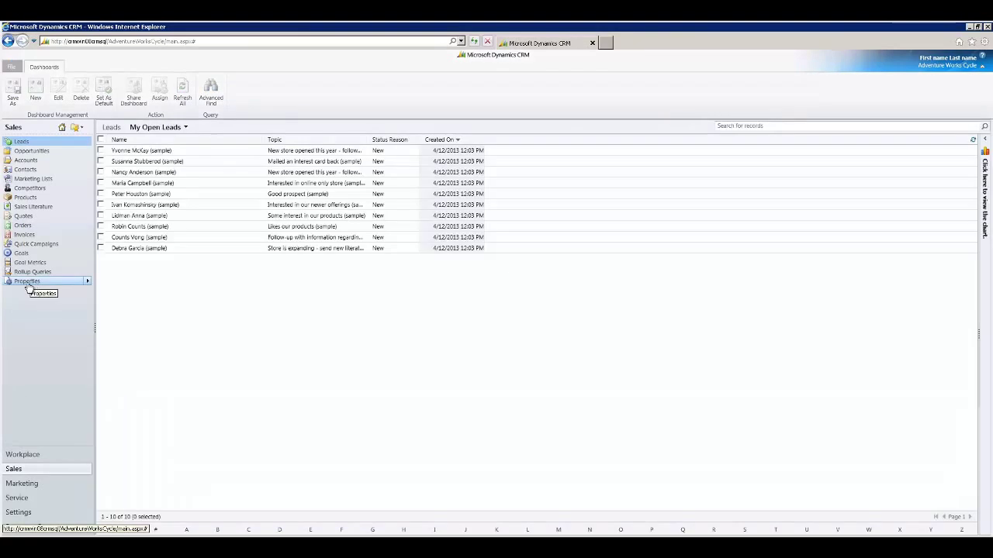
left_click(27, 284)
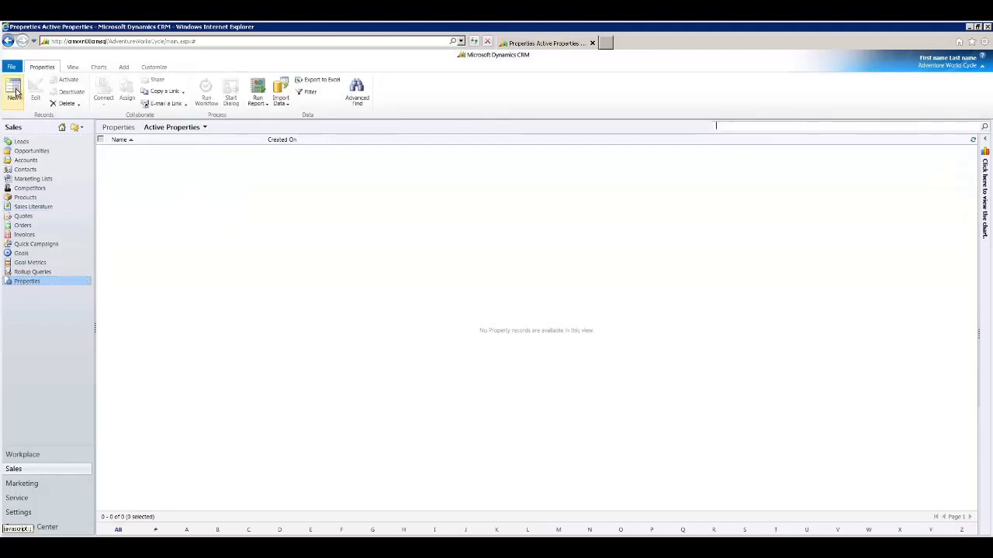
- Create and save a Property record named Dakota West Apartments, filling in its street address and setting the state to ND
left_click(16, 91)
type("Dakota West Appartments")
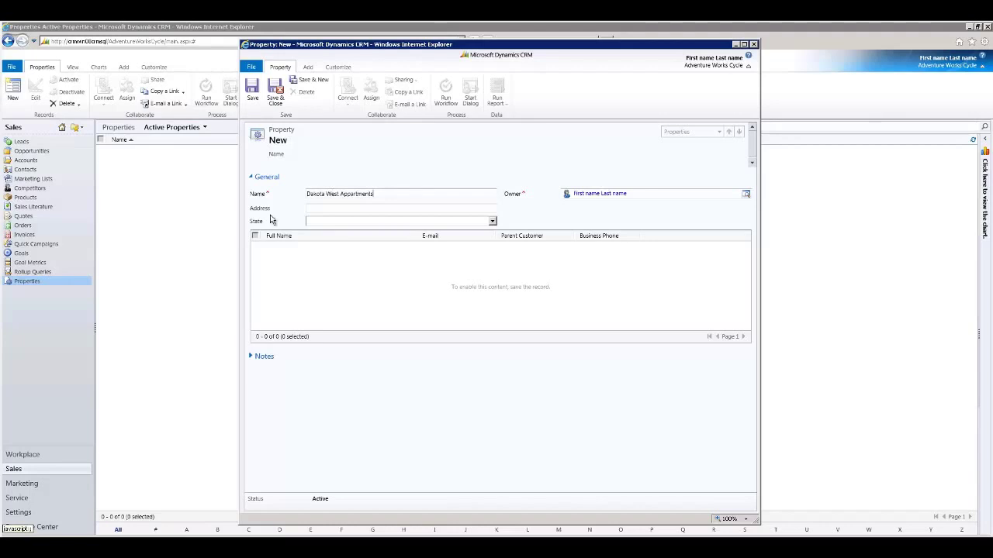
left_click(324, 208)
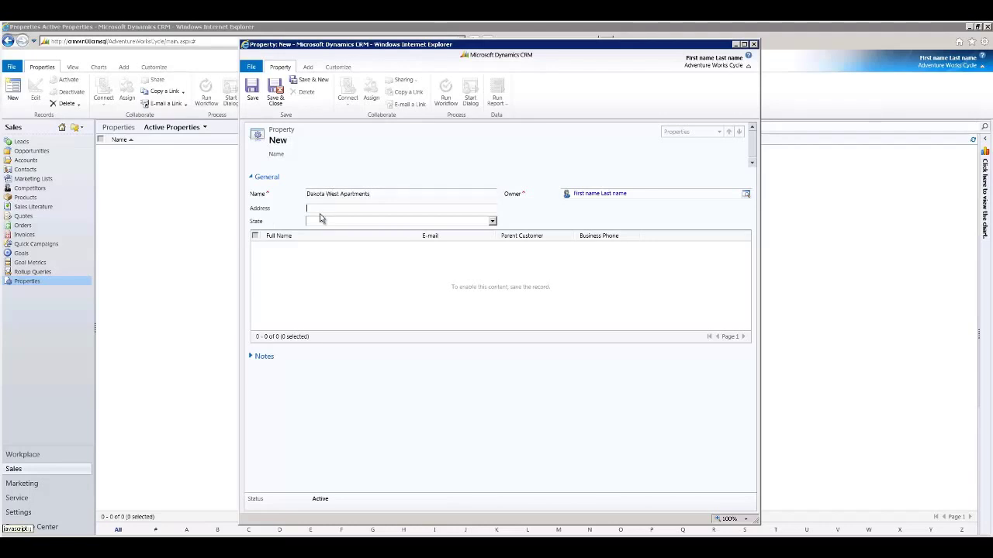
type("10")
type("1 3rd St")
key("Tab")
type("ND")
key("Tab")
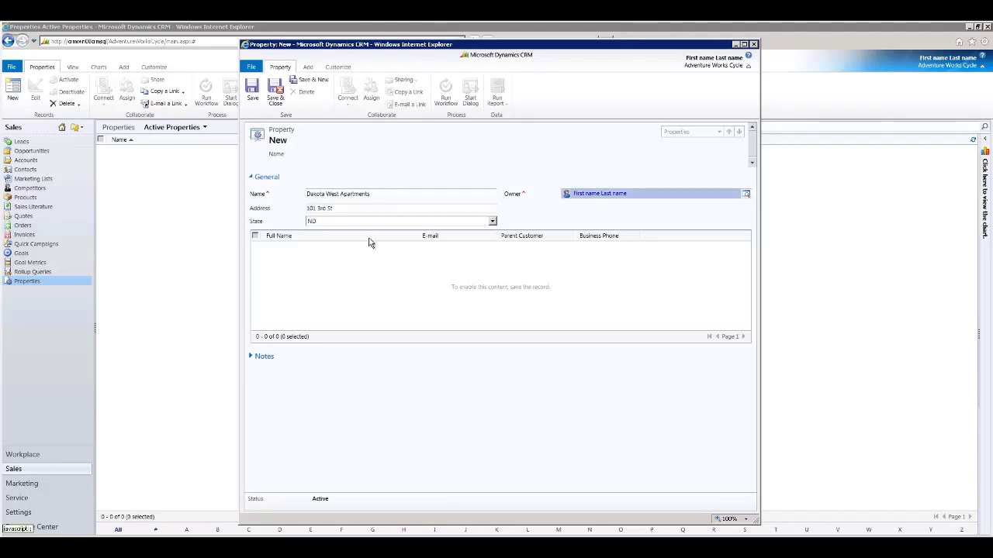
left_click(253, 90)
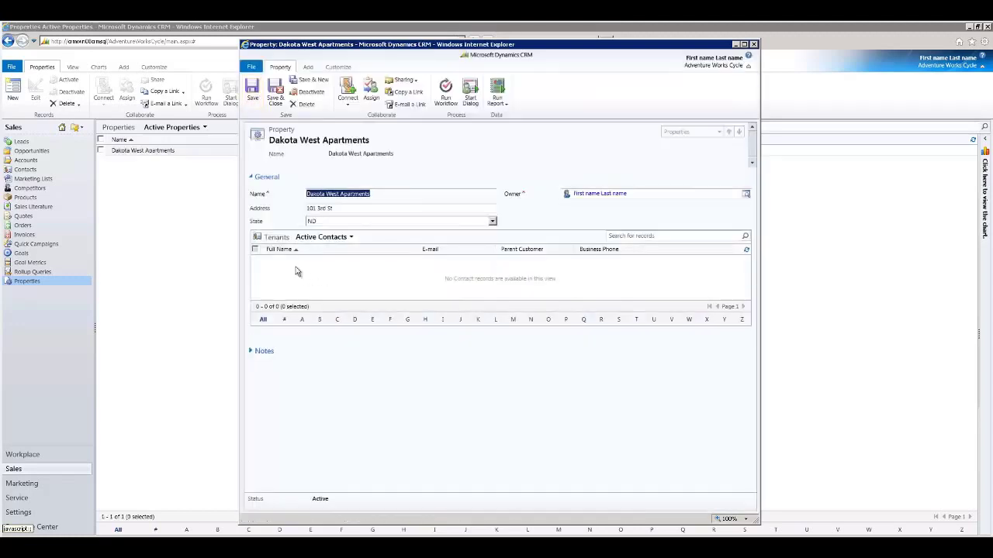
- Add the first two existing contacts in the lookup to the property's Tenants sub-grid, and save and close the record
left_click(298, 272)
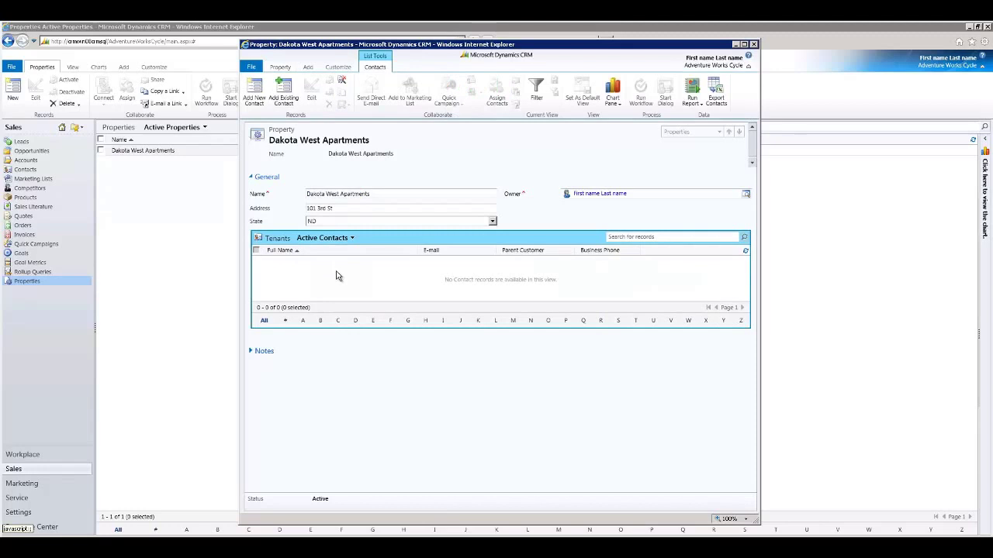
left_click(285, 101)
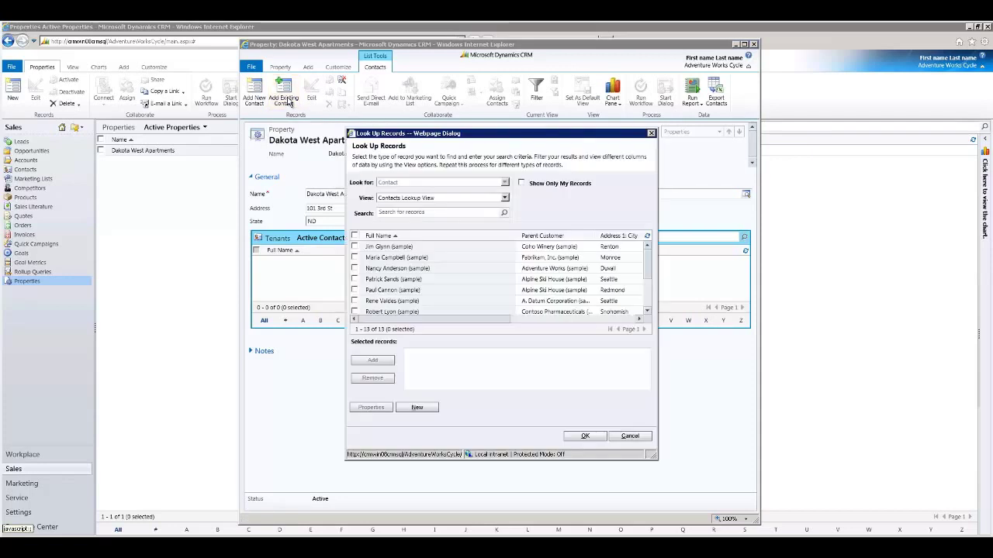
left_click(354, 247)
left_click_drag(355, 258, 366, 279)
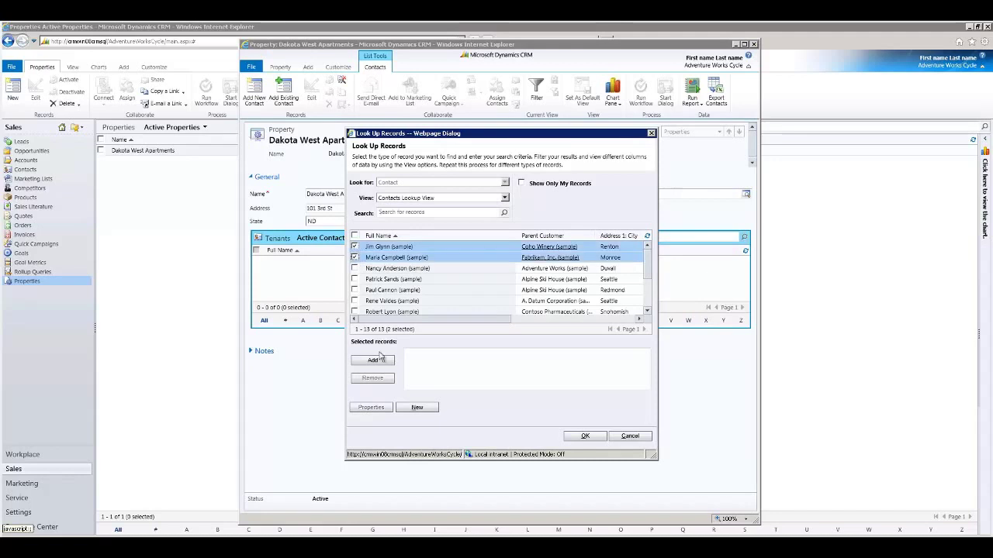
left_click(373, 360)
left_click(587, 436)
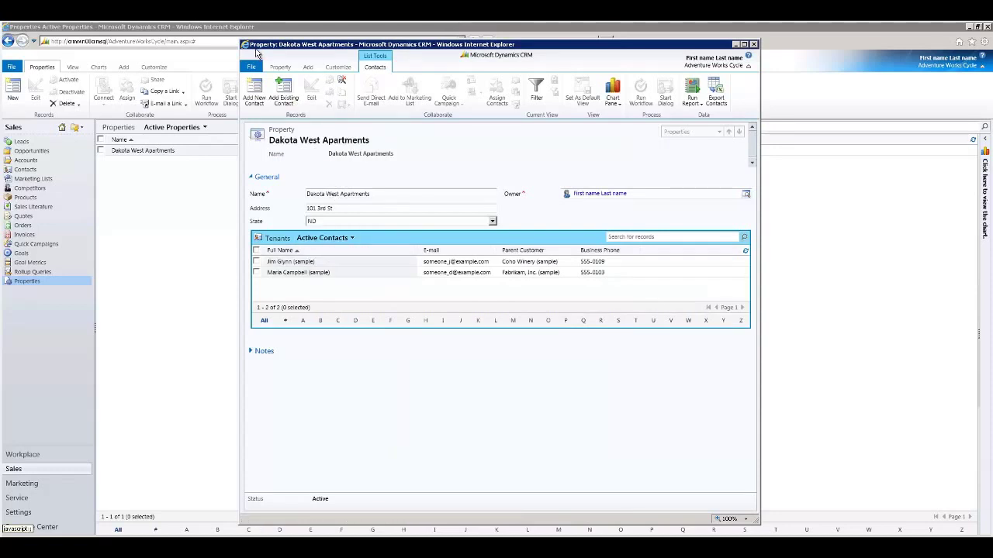
left_click(277, 97)
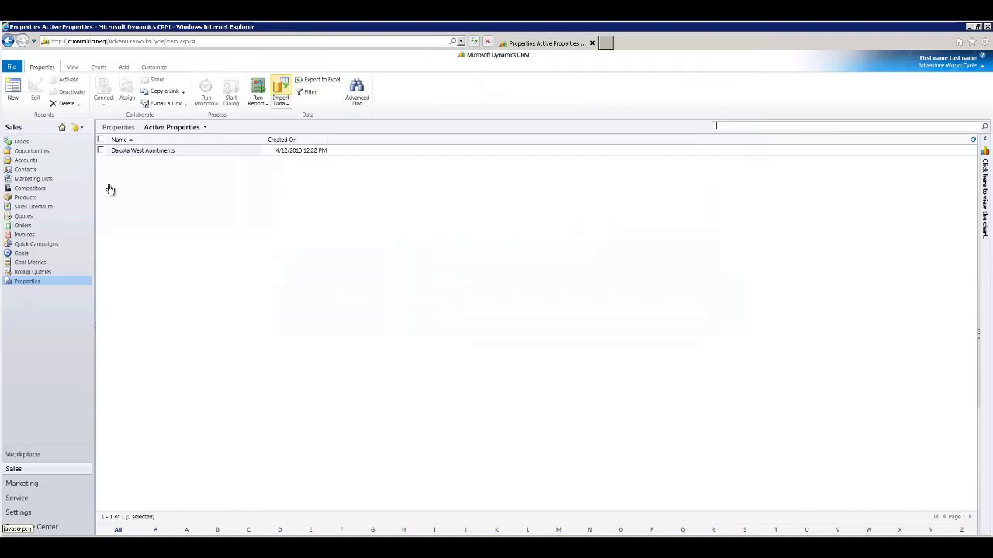
- Check the Primary Property field on the first contact's record in My Active Contacts and close the record
left_click(26, 170)
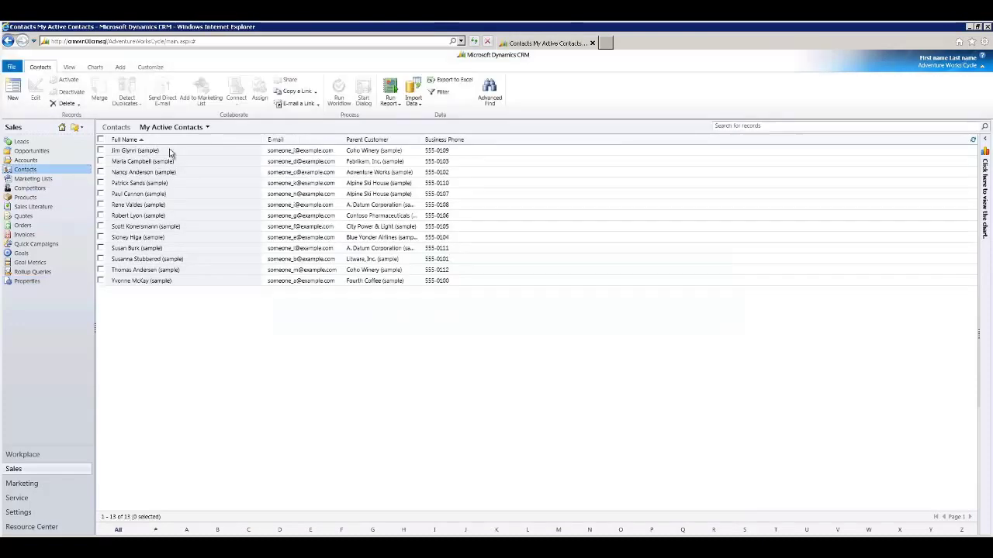
double_click(167, 150)
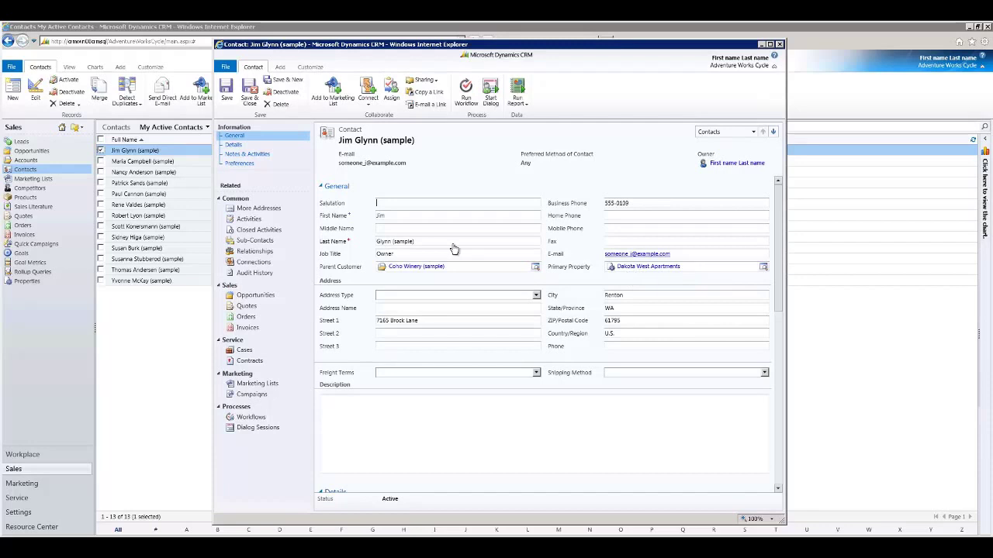
left_click(779, 44)
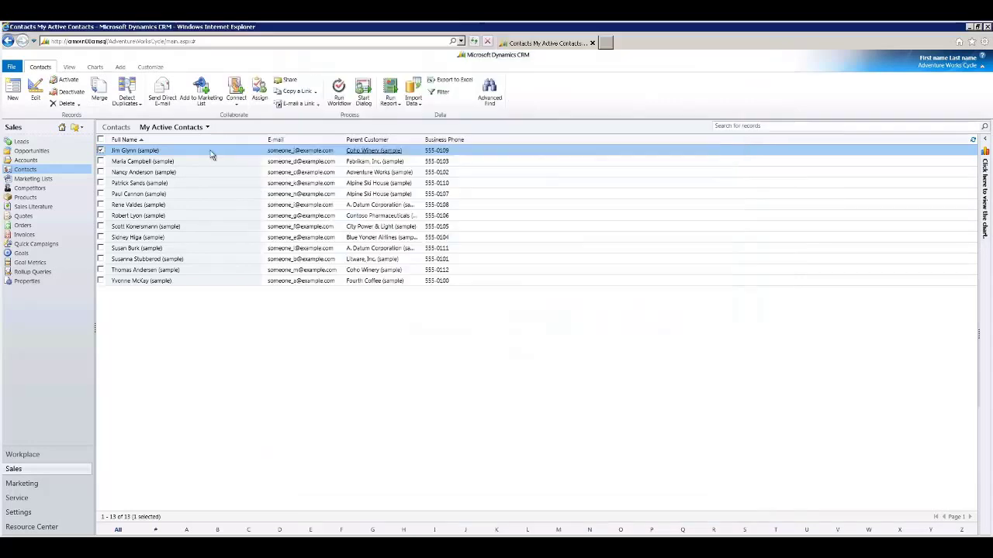
- Set Primary Property to Dakota West Apartments for the Contoso Pharmaceuticals contact, and save and close the record
double_click(174, 217)
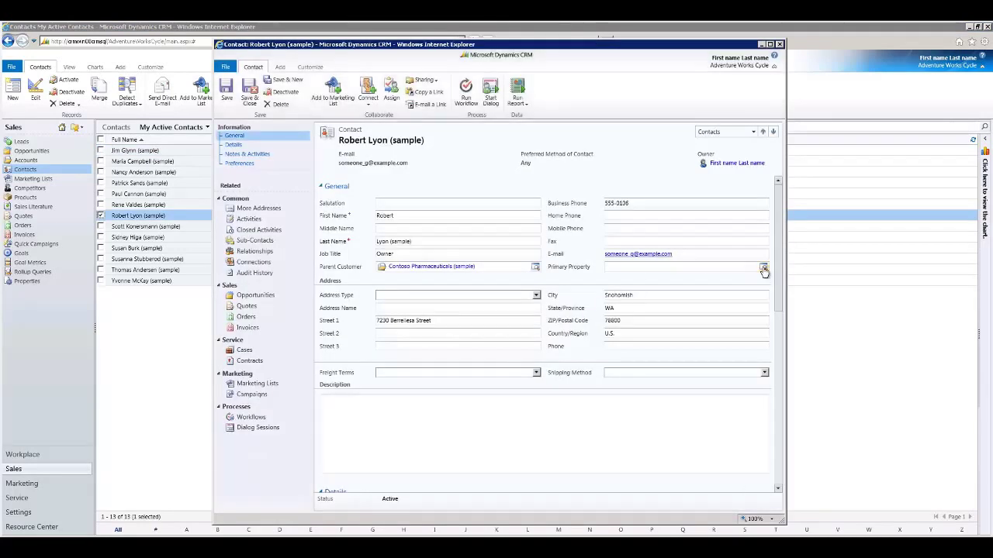
left_click(763, 268)
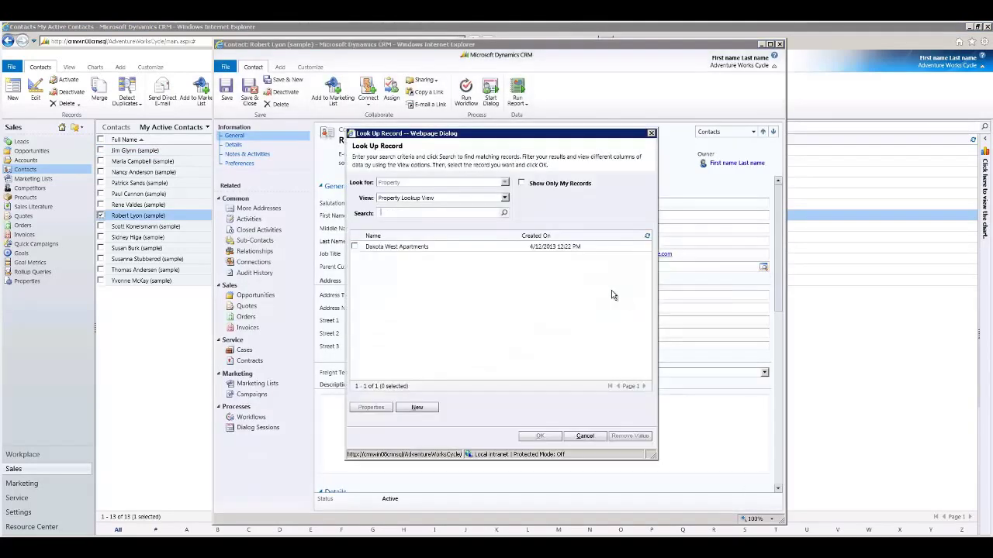
left_click(402, 248)
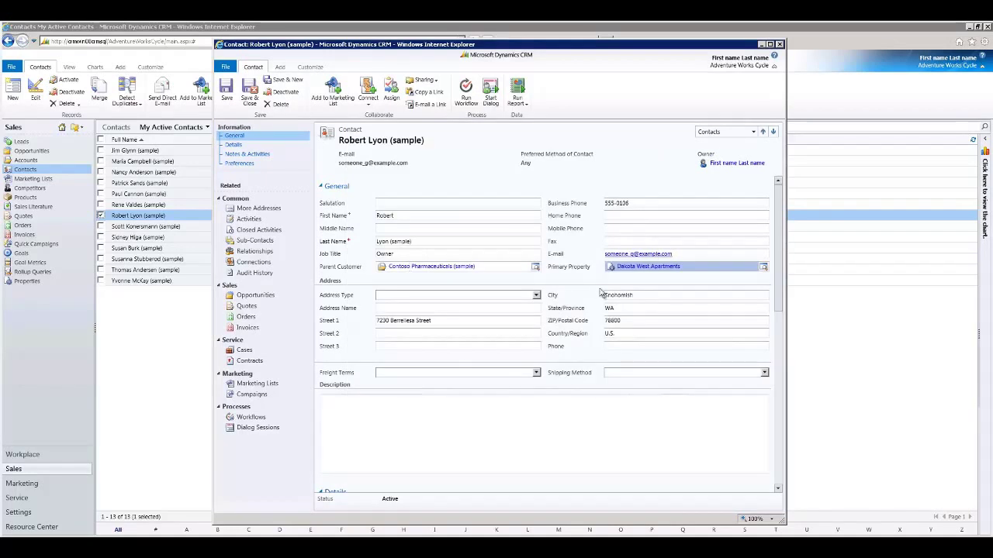
left_click(253, 93)
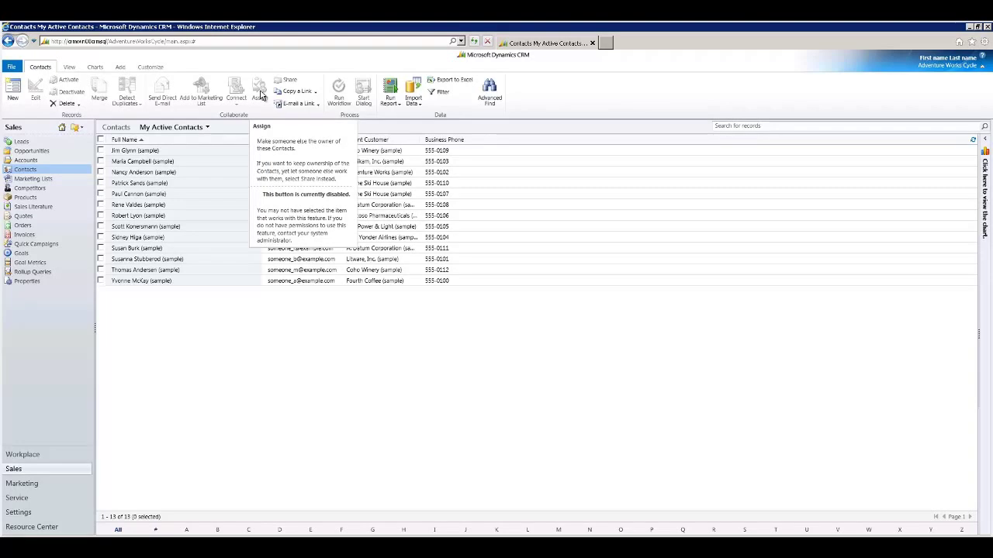
mouse_move(8, 305)
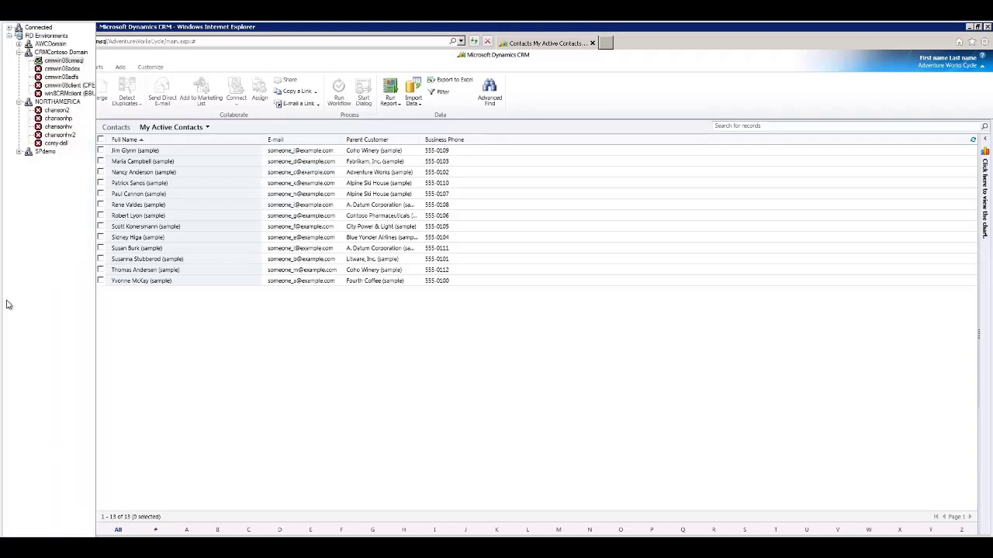
- Review the Tenants sub-grid on the Dakota West Apartments record in Active Properties and close the record
left_click(28, 281)
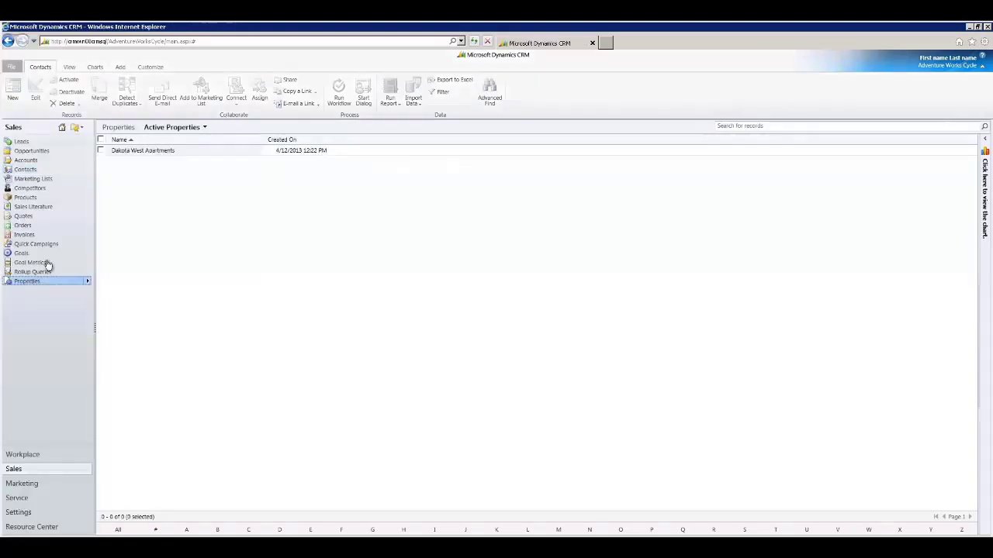
left_click(148, 150)
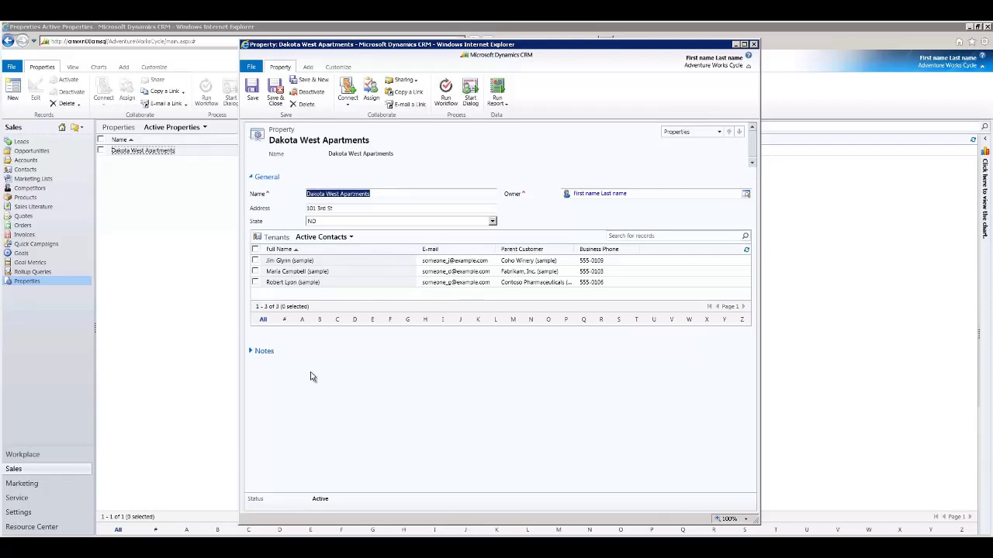
left_click(253, 354)
left_click(255, 355)
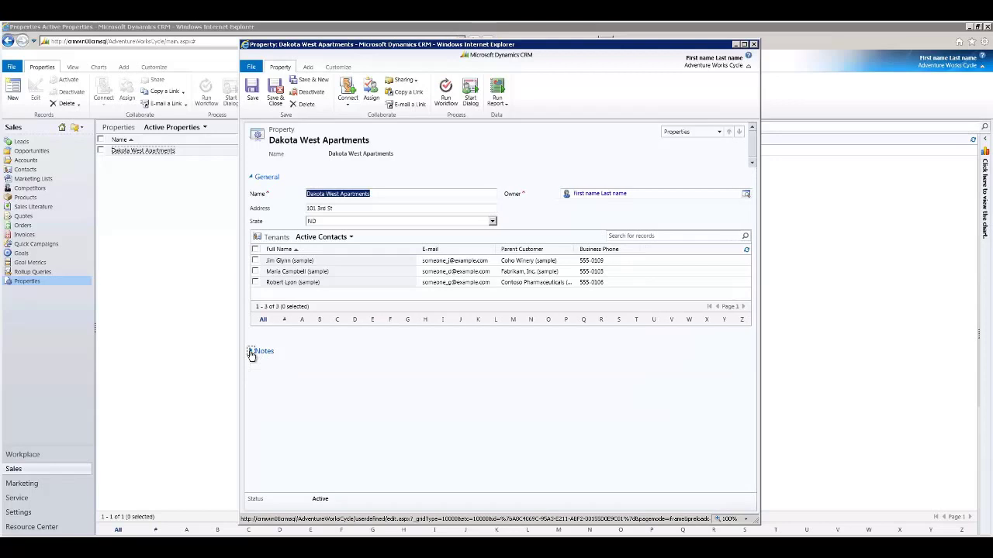
left_click(753, 45)
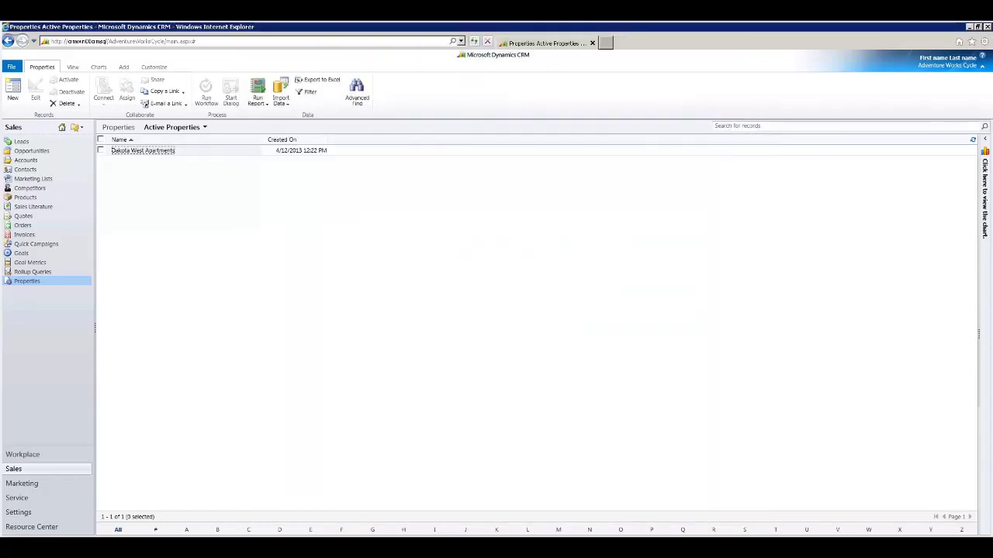
- Switch to the Default Solution window and review the security roles assigned to the Property entity's main Information form
mouse_move(116, 553)
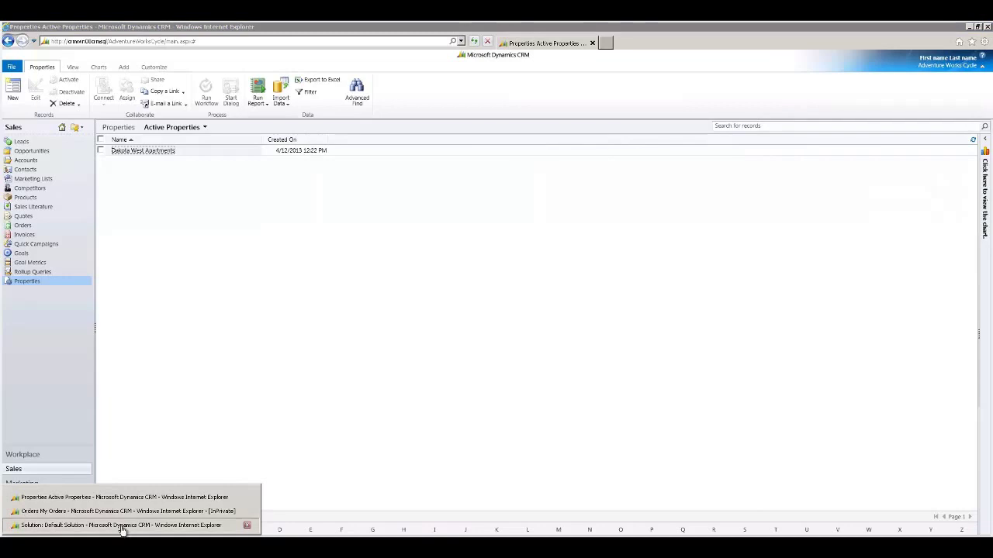
left_click(122, 526)
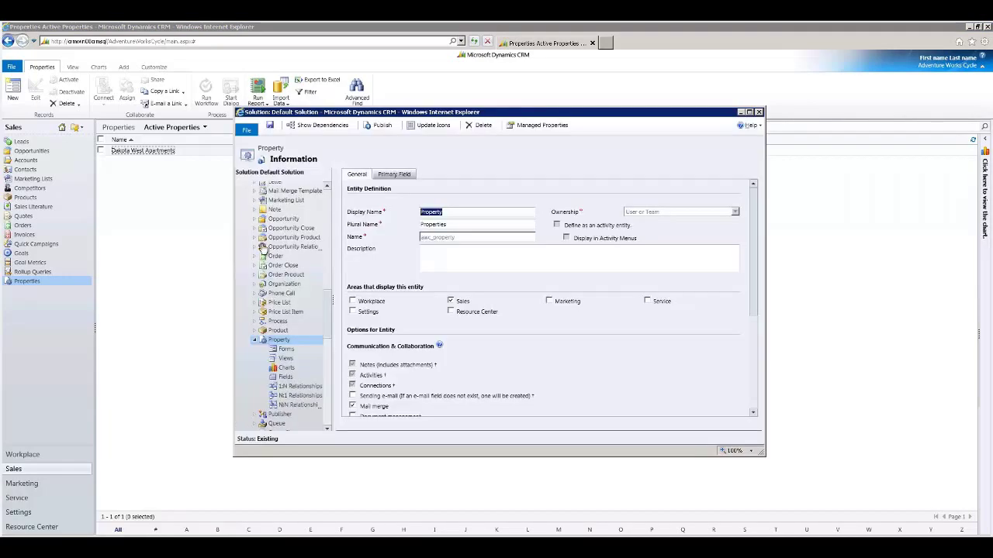
left_click(285, 350)
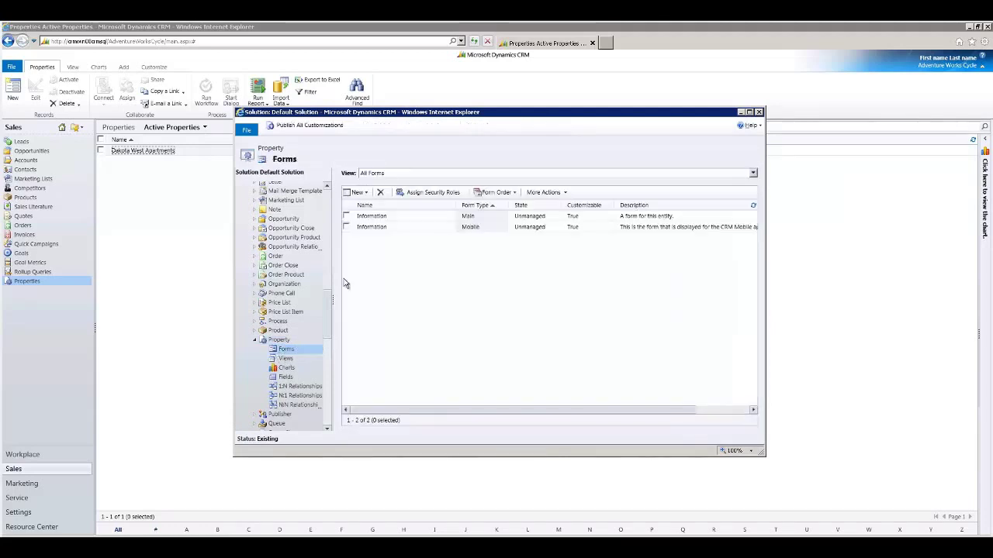
left_click(399, 216)
left_click(543, 192)
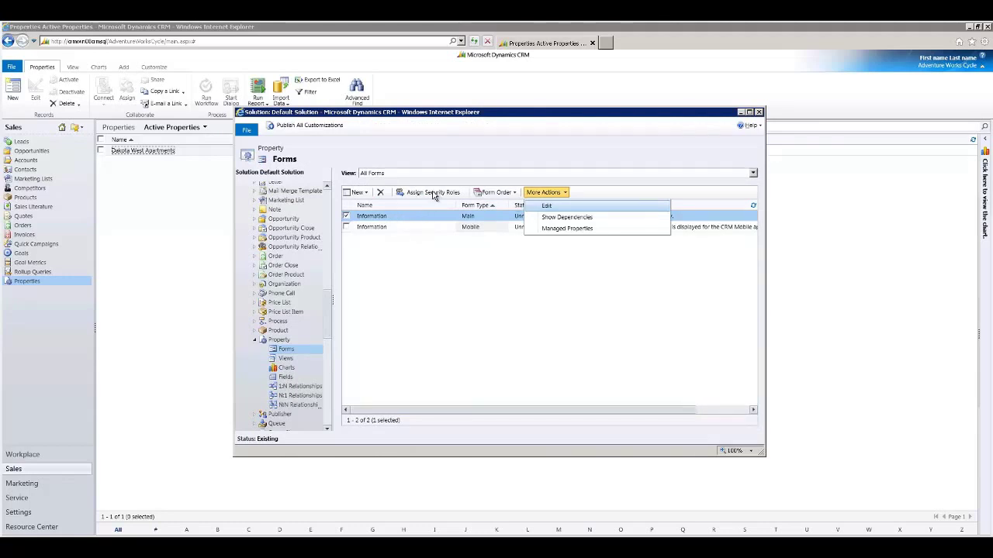
left_click(433, 195)
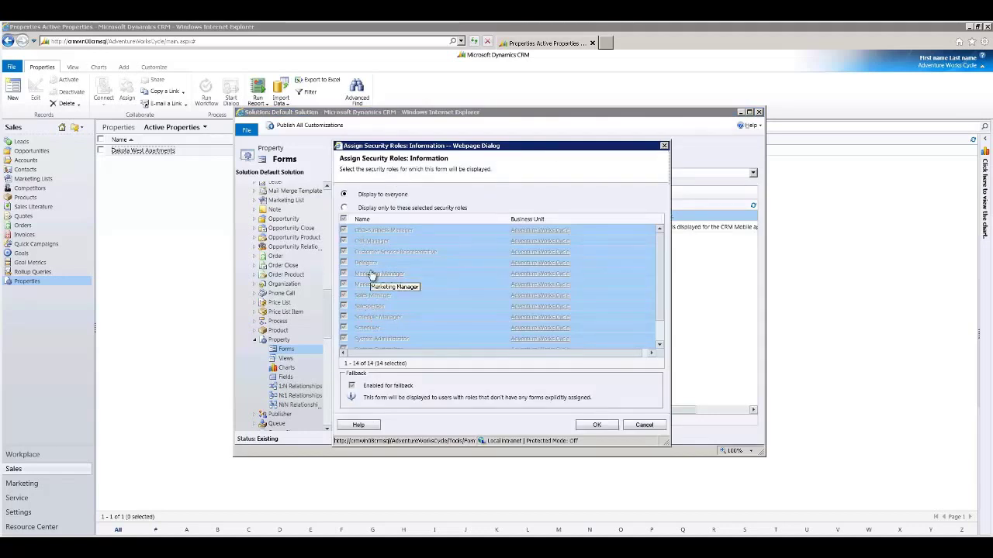
left_click(596, 425)
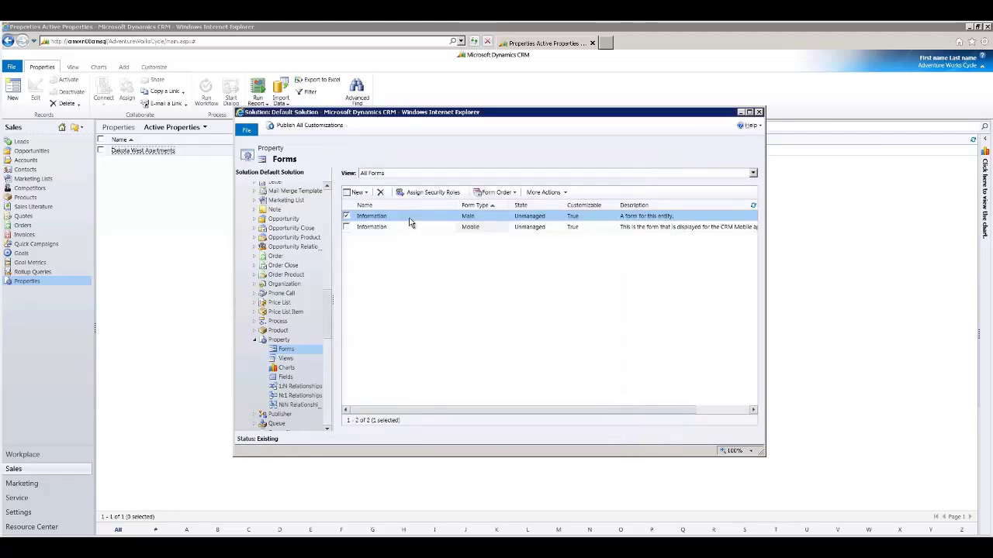
- Save a copy of the Property entity's main Information form as Information Demo, and save and close it
double_click(408, 223)
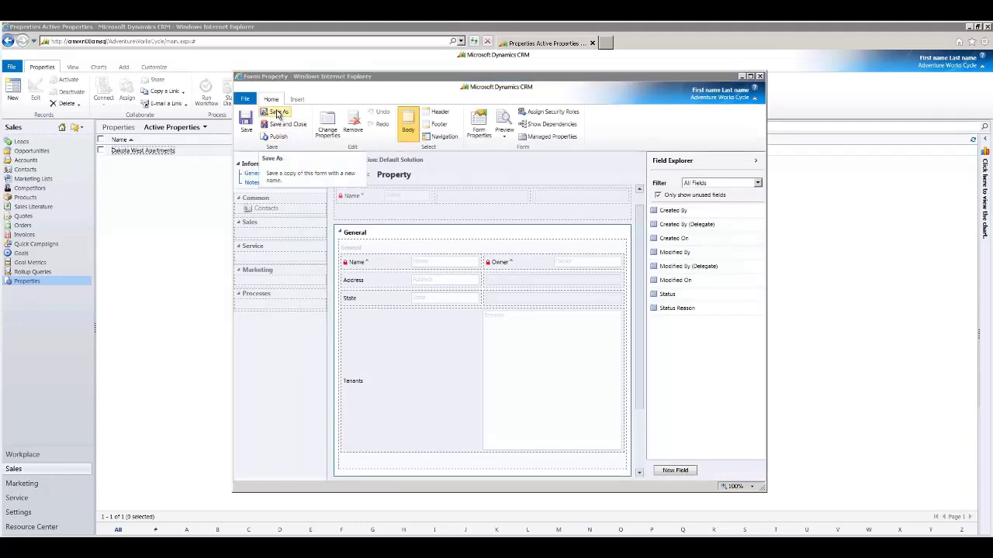
left_click(277, 114)
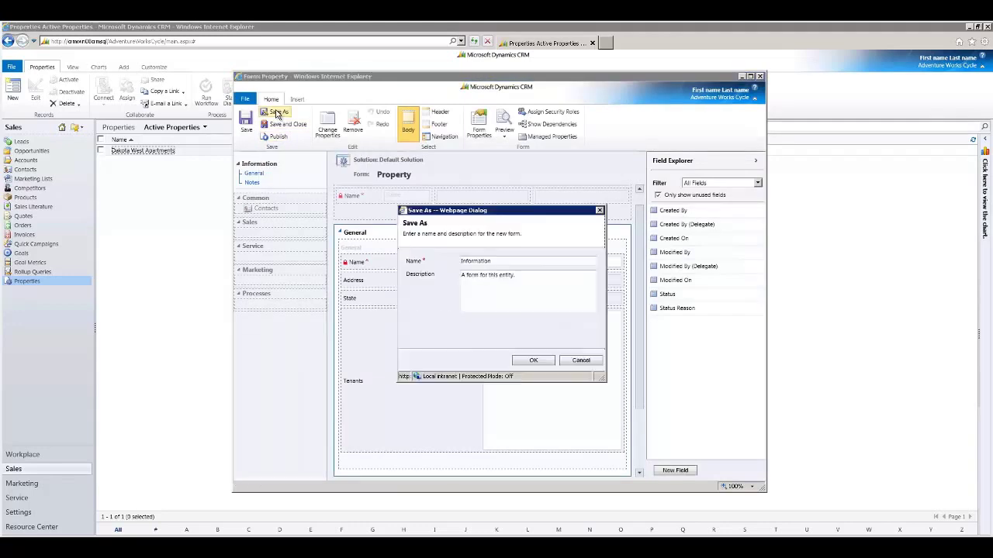
left_click(508, 262)
type("Demo")
left_click(544, 363)
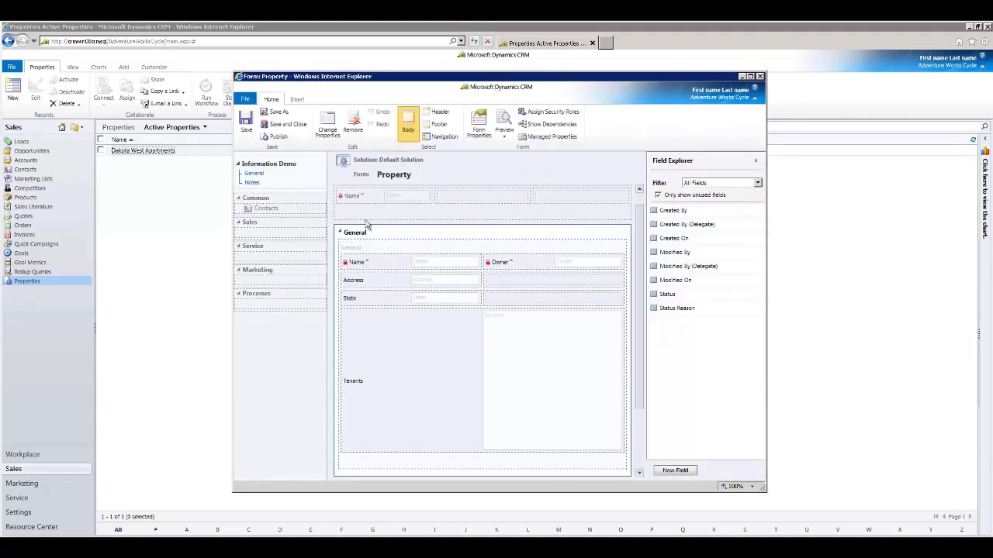
left_click(281, 128)
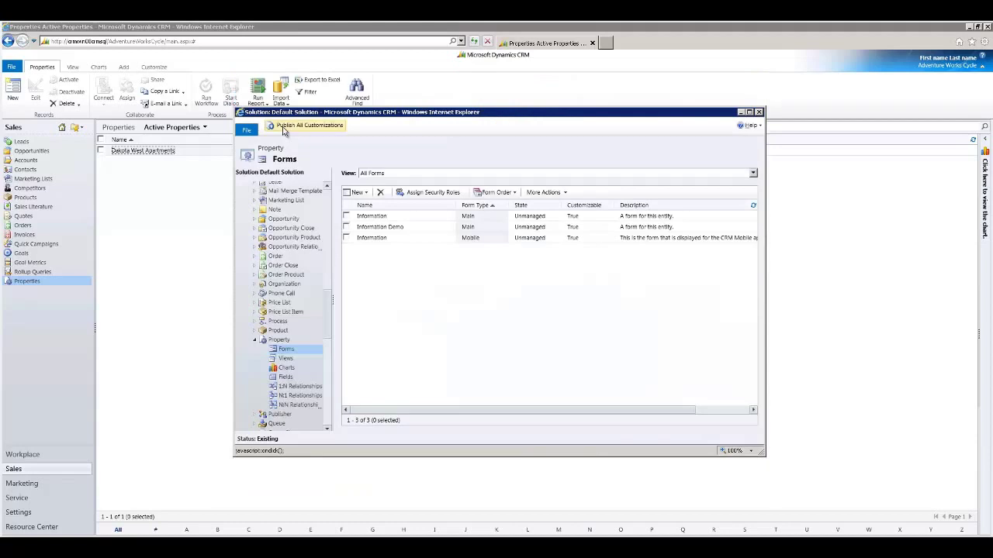
- Assign the Information Demo form to the Salesperson, System Administrator and System Customizer security roles
left_click(417, 228)
left_click(445, 196)
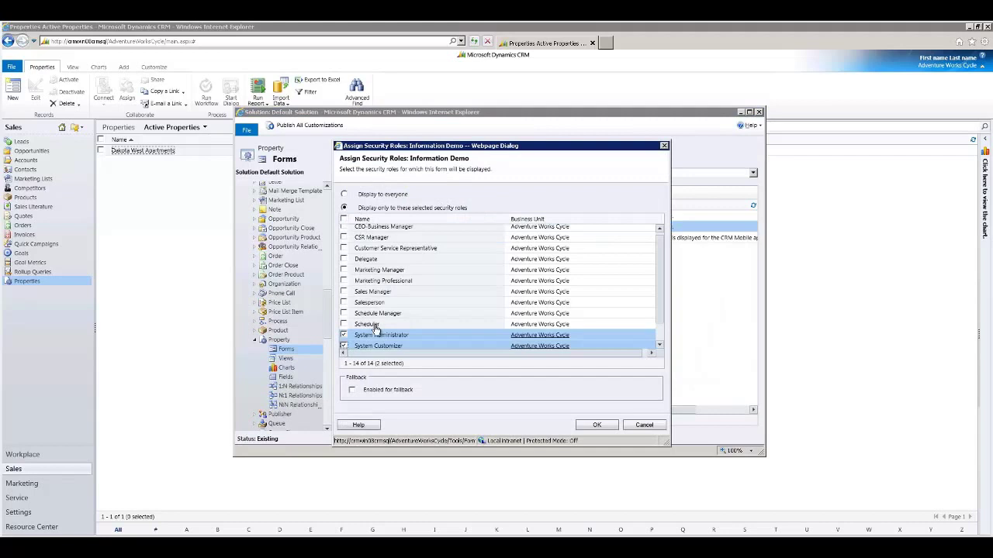
left_click(344, 335)
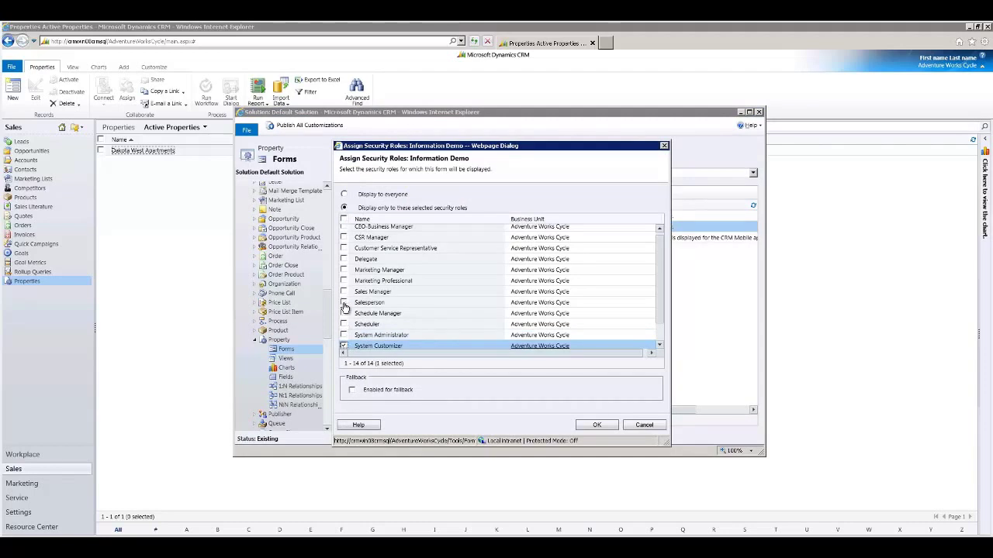
left_click(344, 302)
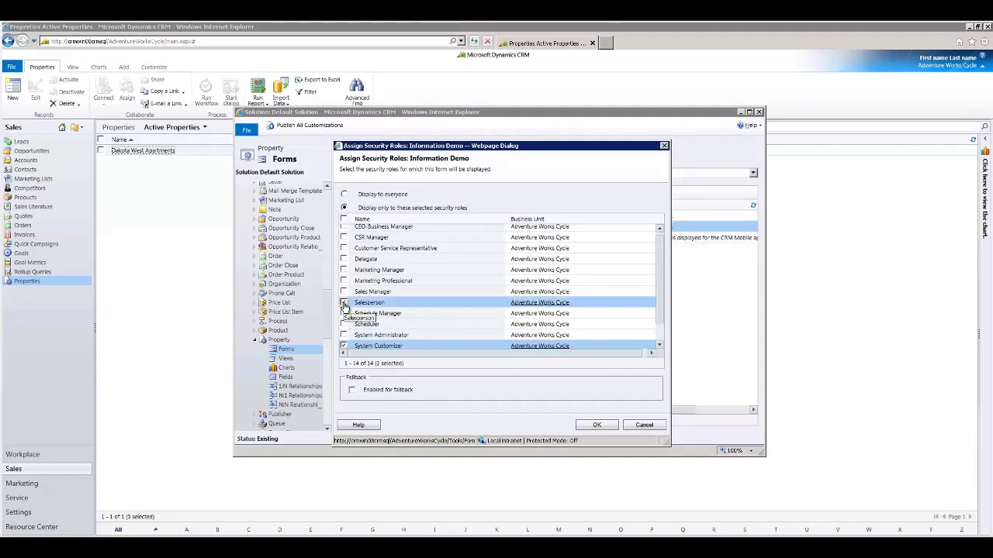
left_click(344, 346)
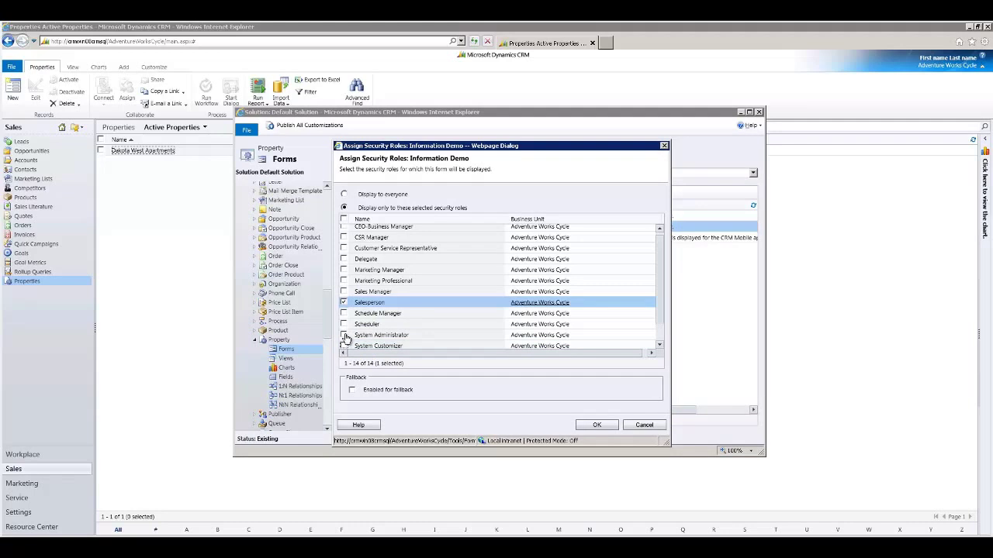
left_click(343, 335)
left_click(345, 347)
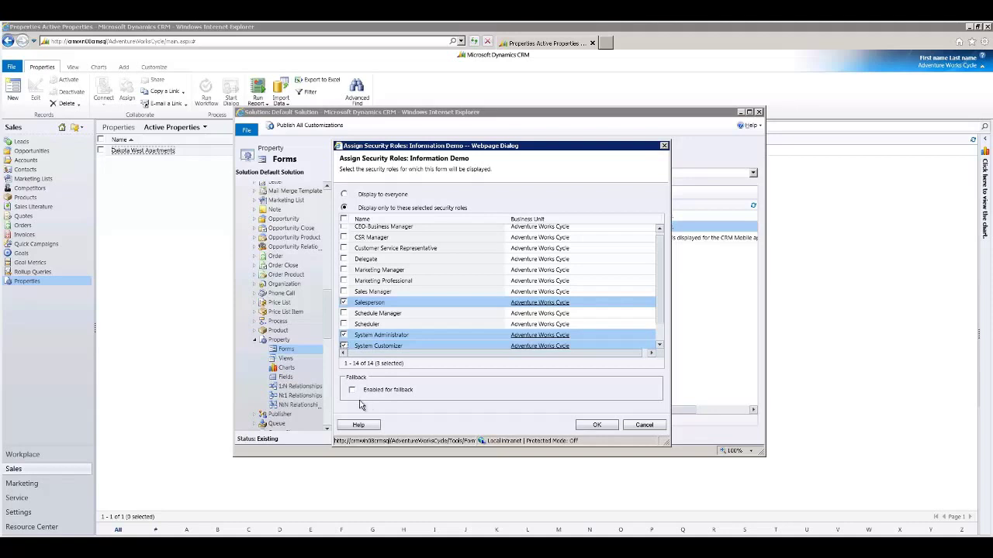
key("Return")
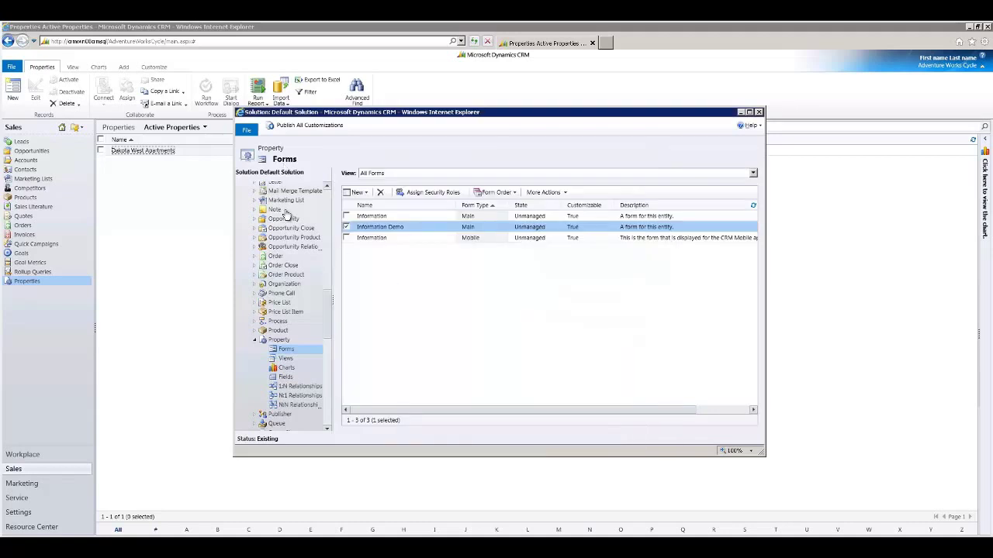
- Enable Show navigation items in the properties of the Property entity's main Information form and publish the form
left_click(281, 340)
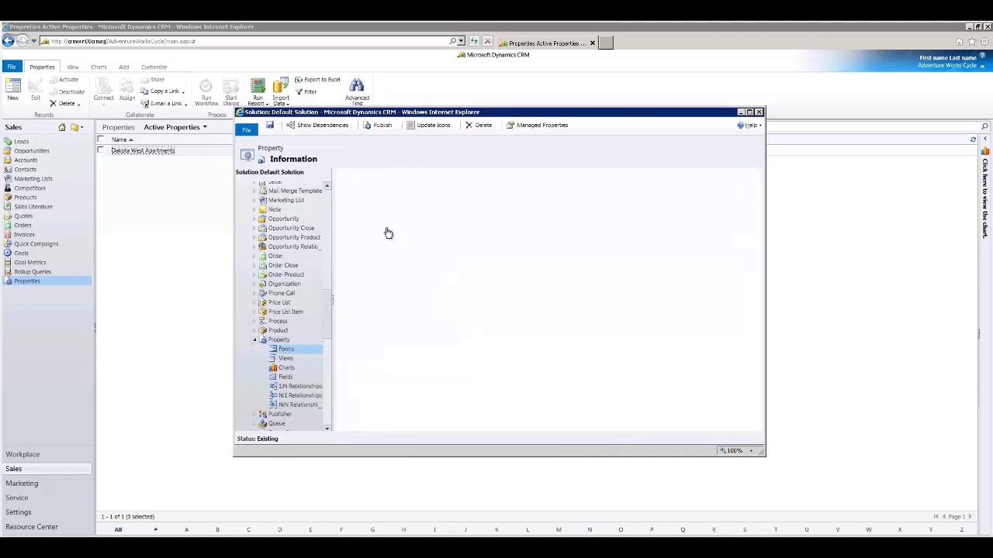
left_click(381, 218)
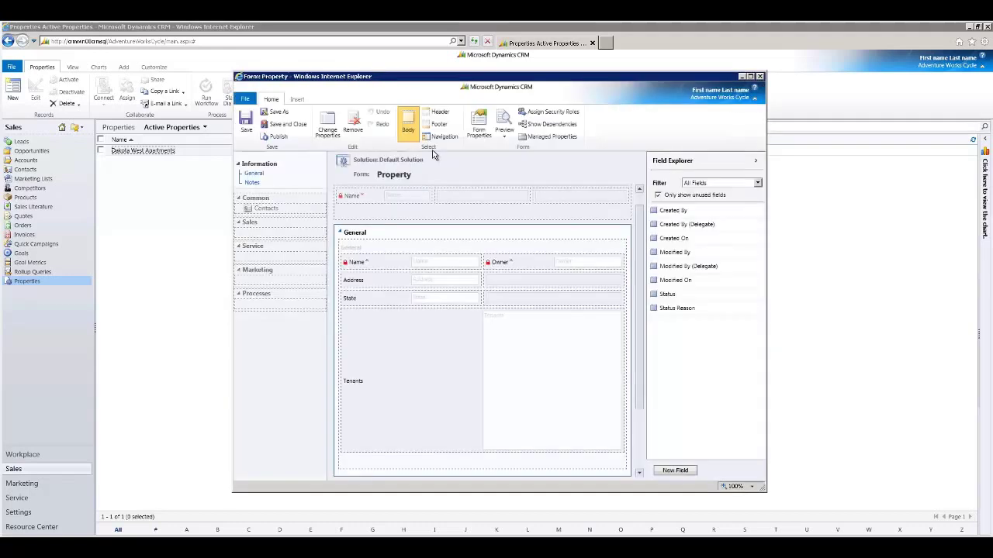
left_click(482, 137)
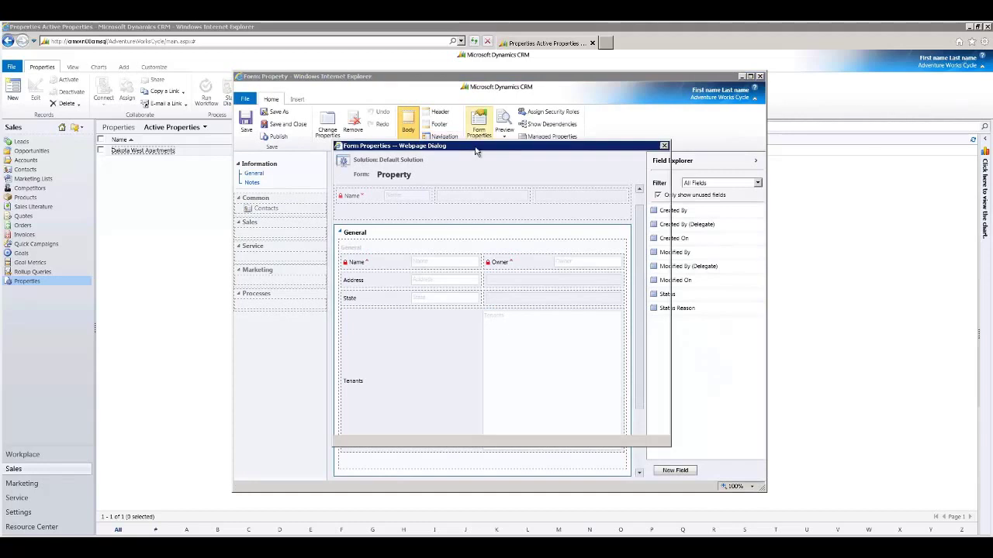
left_click(379, 197)
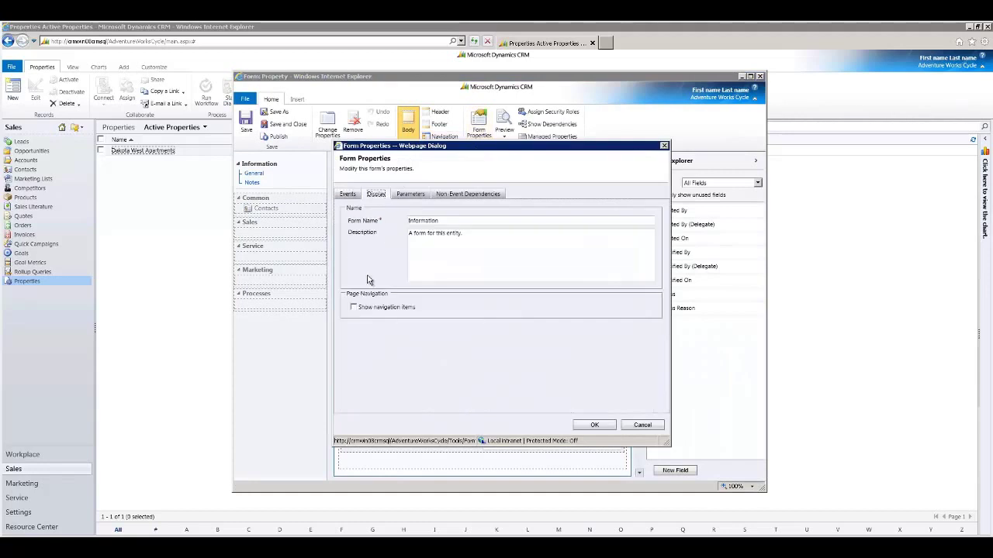
left_click(595, 426)
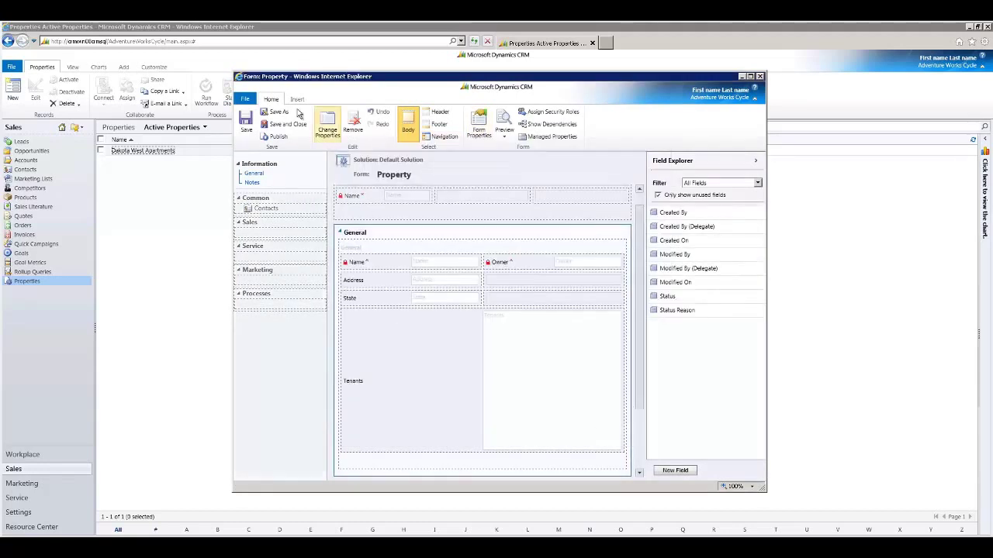
left_click(278, 137)
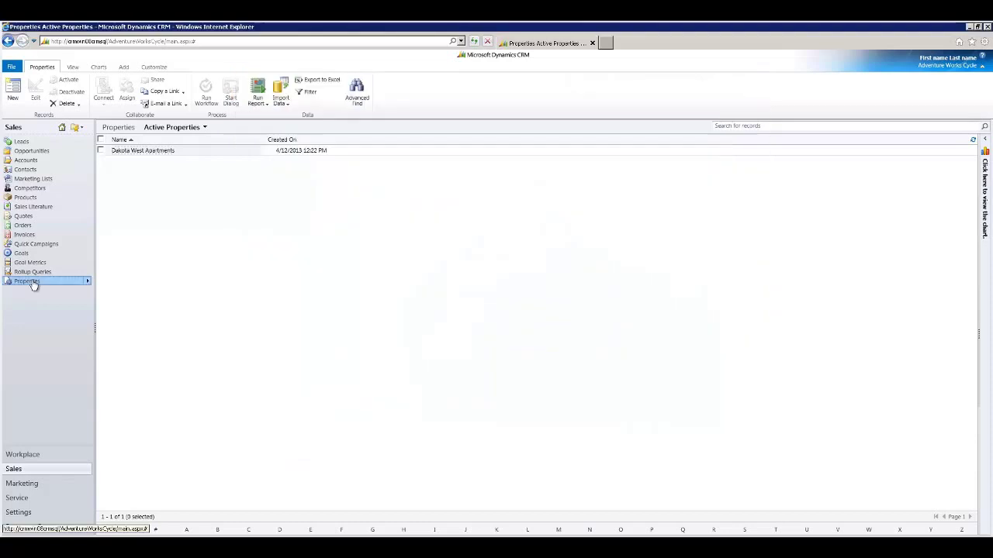
- Open the Dakota West Apartments property record and switch it to the Information Demo form
left_click(34, 282)
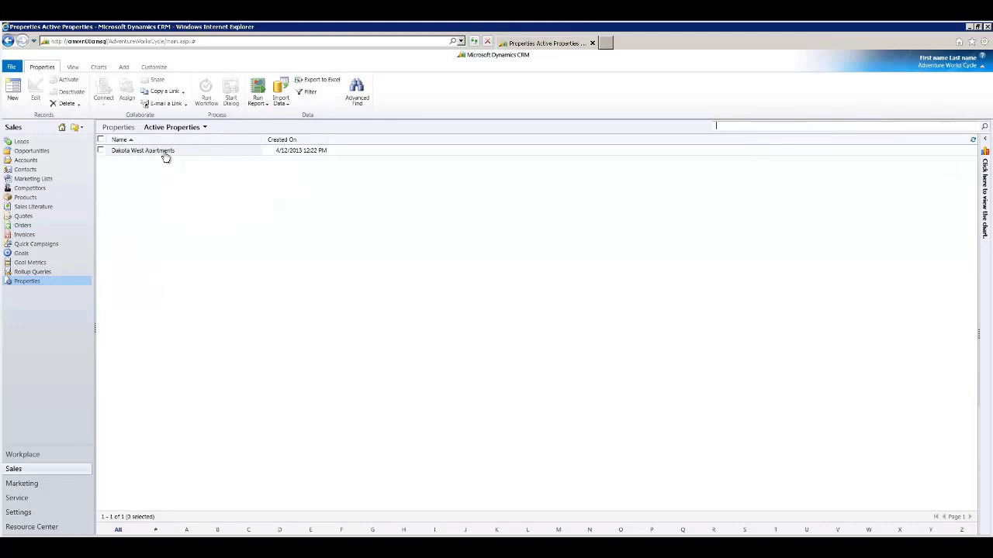
left_click(160, 151)
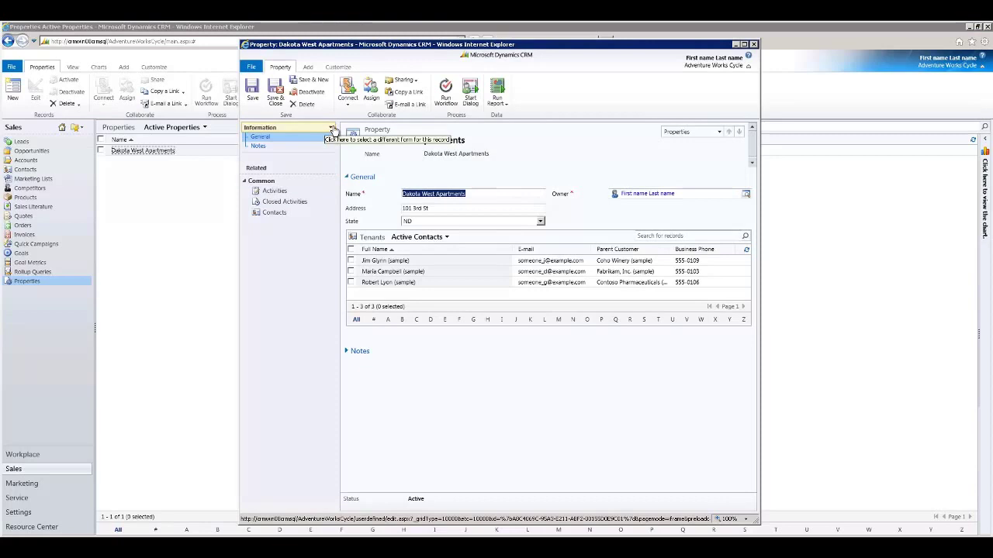
left_click(331, 129)
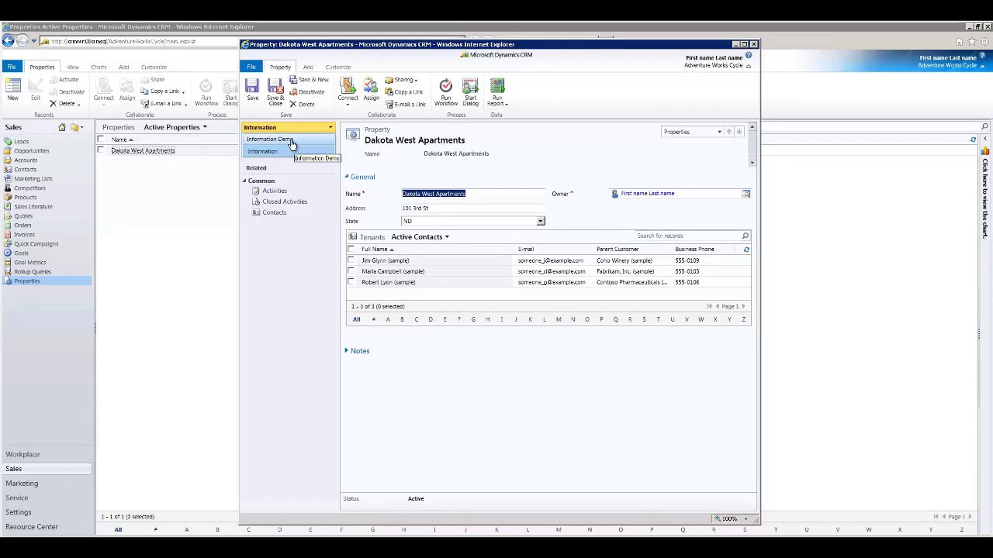
left_click(291, 140)
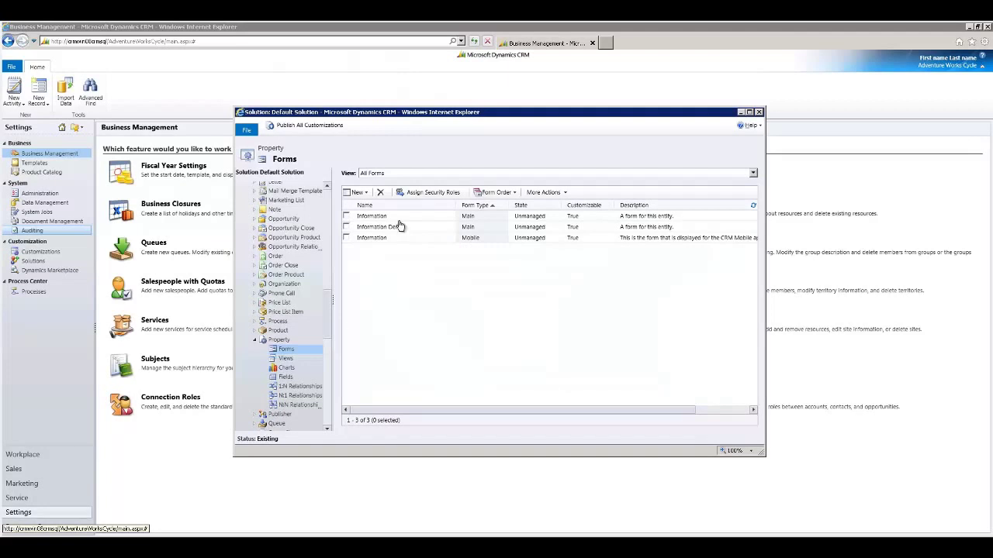
- Place the Information form above Information Demo in the form order of the Property entity's main form set
left_click(512, 194)
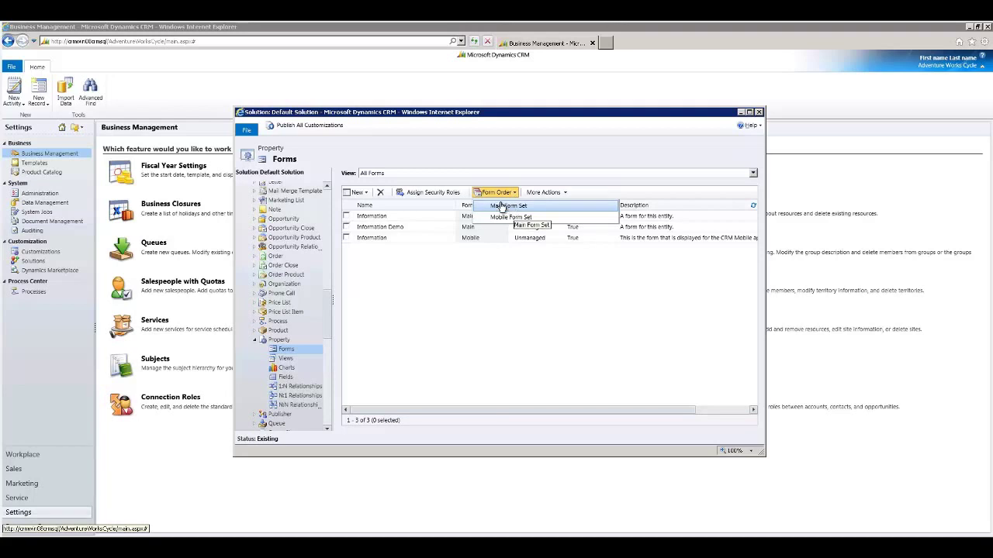
left_click(502, 205)
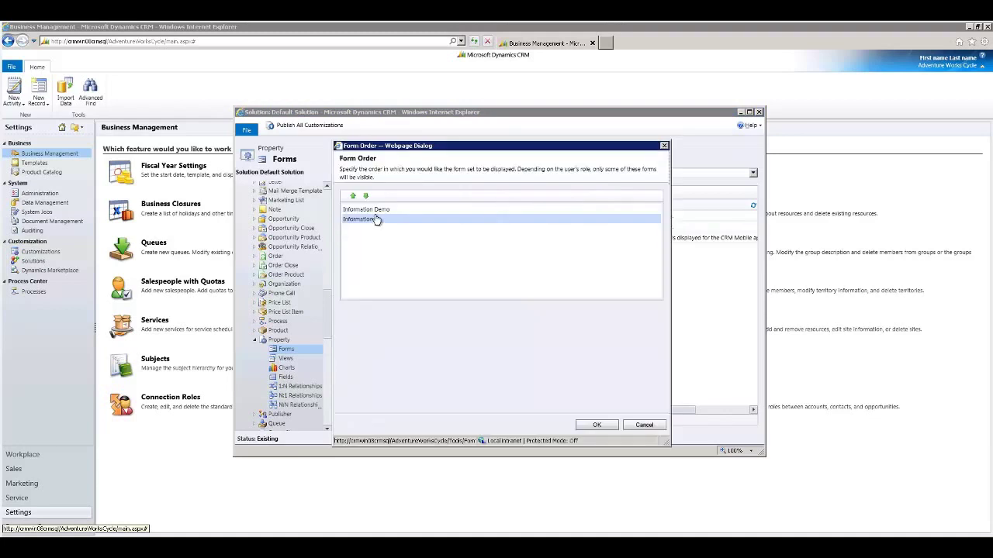
left_click(369, 211)
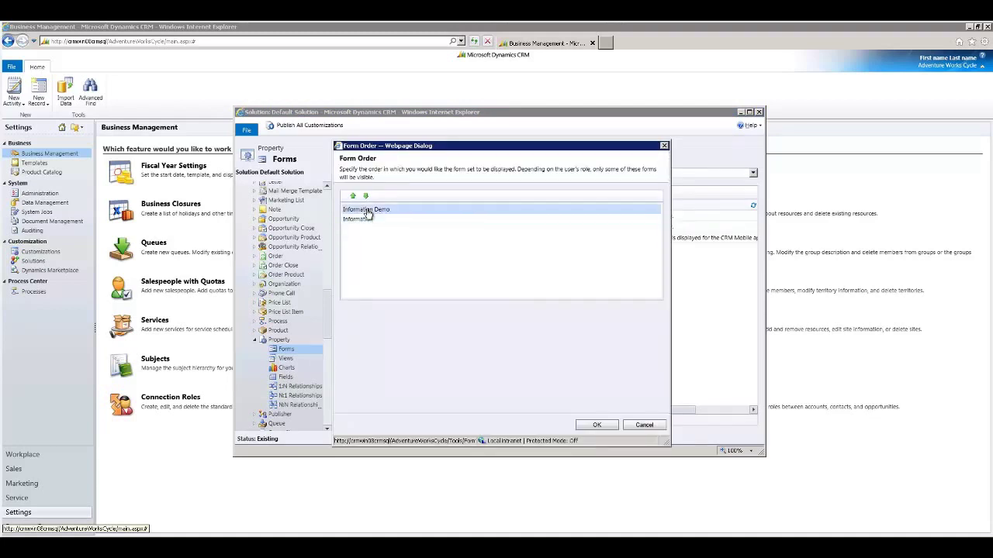
left_click(366, 195)
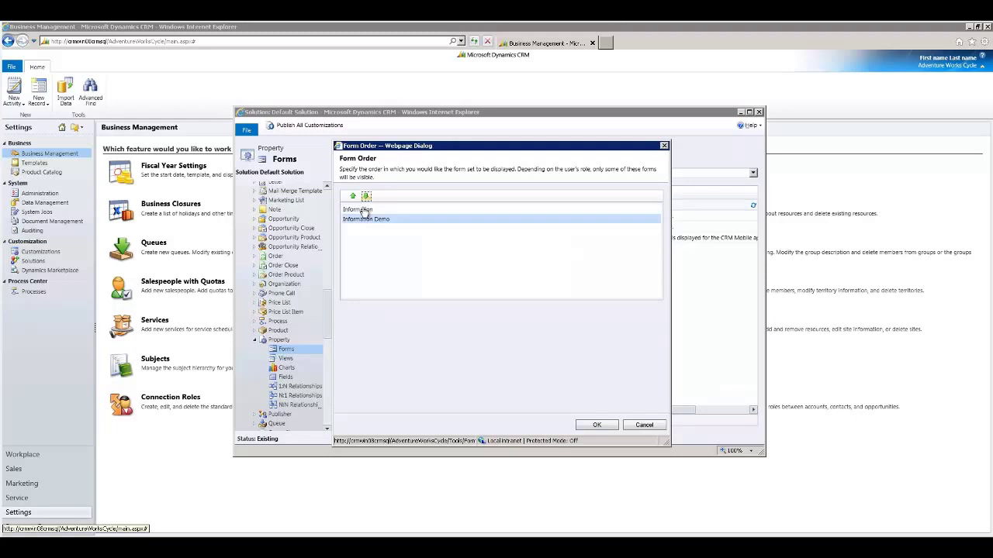
left_click(364, 210)
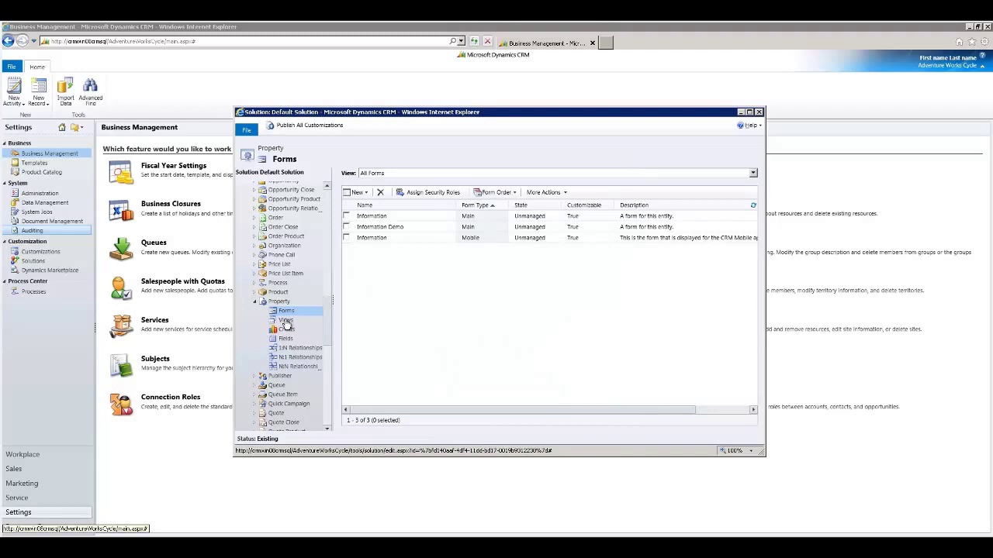
- Open the Property entity's Active Properties view and add the Address and State columns
left_click(286, 321)
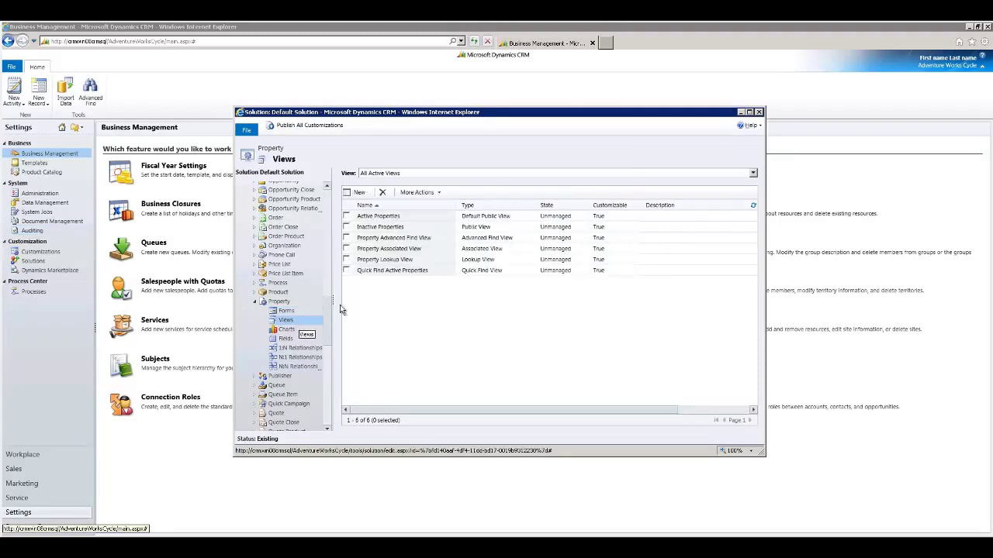
double_click(409, 218)
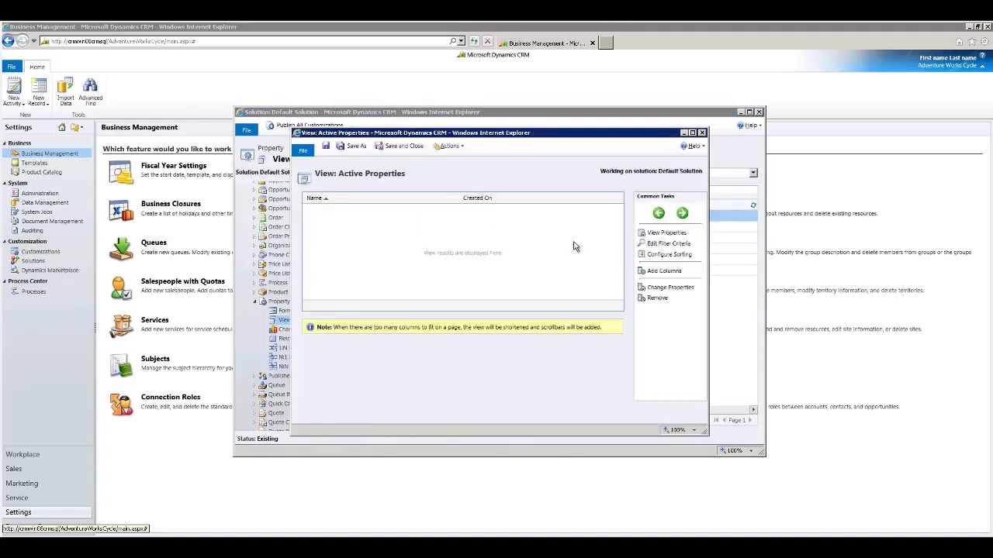
left_click(665, 274)
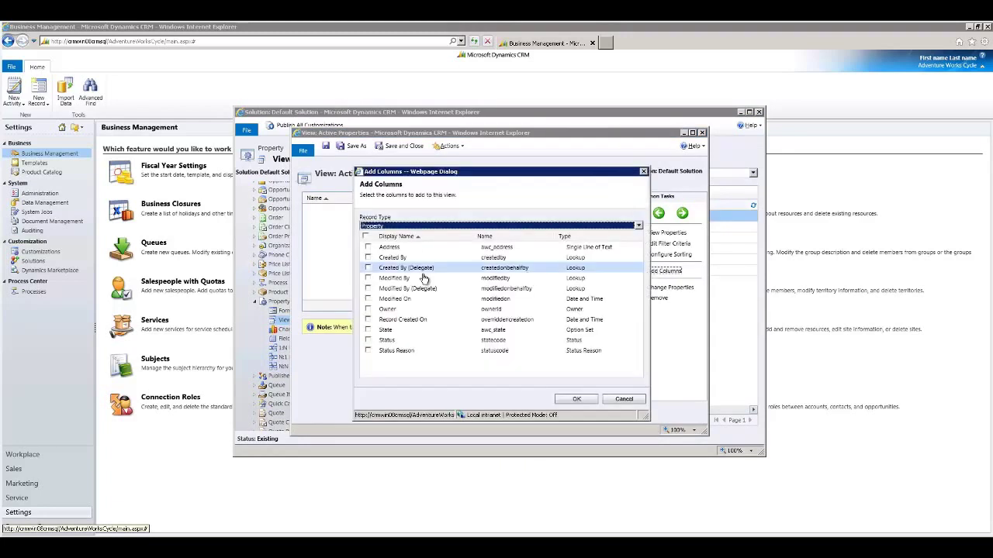
left_click(368, 246)
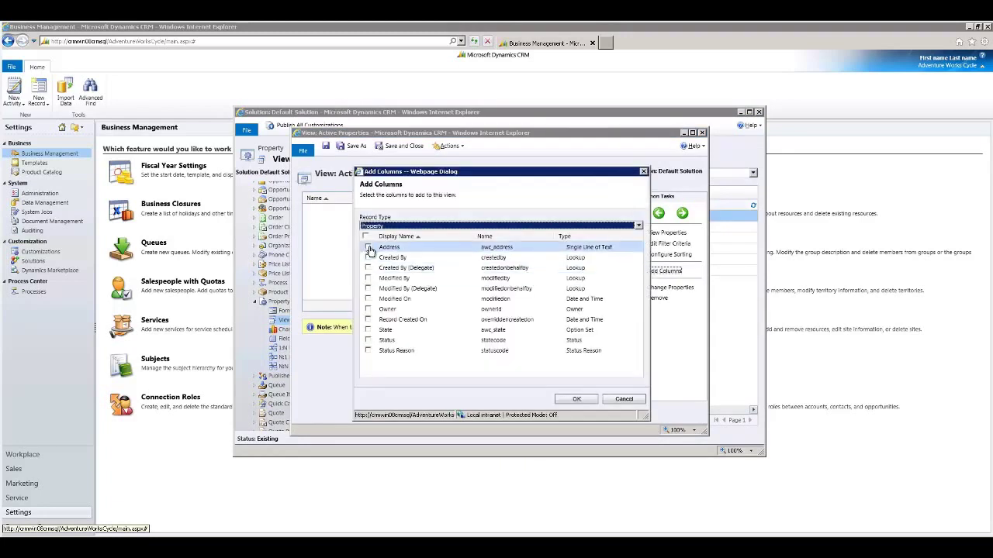
left_click(396, 329)
left_click(576, 399)
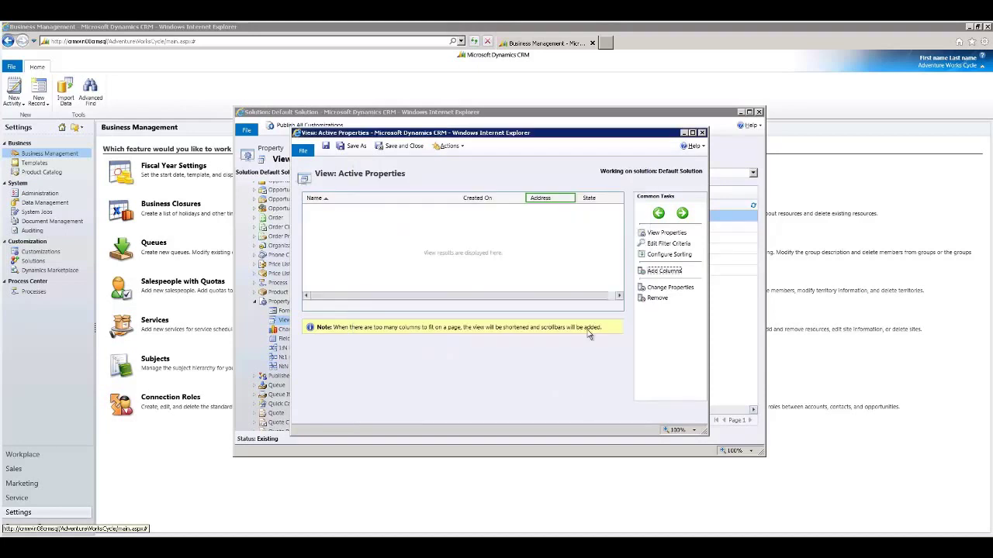
- Place Address, set to 150px wide, and State ahead of Created On in the Active Properties view, and save it
left_click(659, 213)
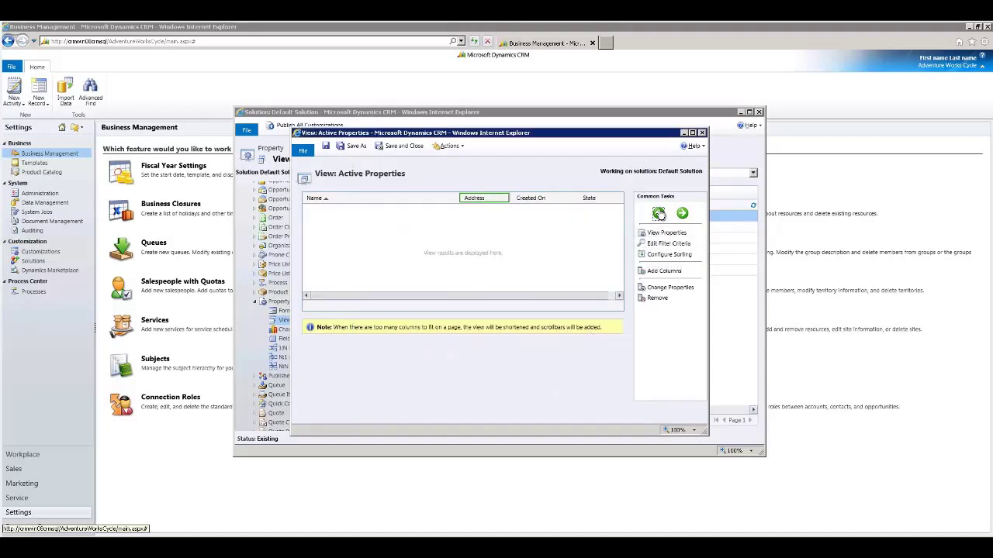
double_click(481, 199)
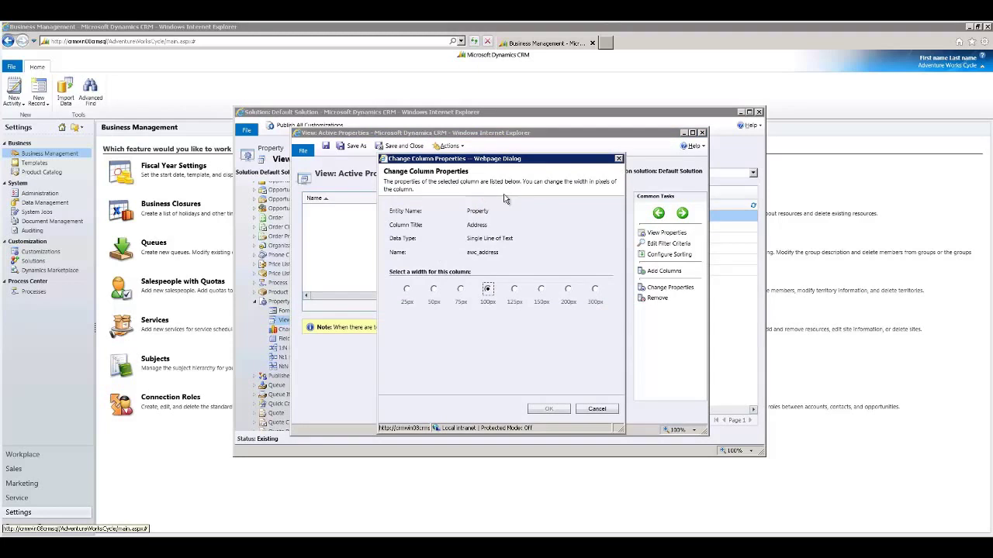
left_click(542, 289)
left_click(549, 408)
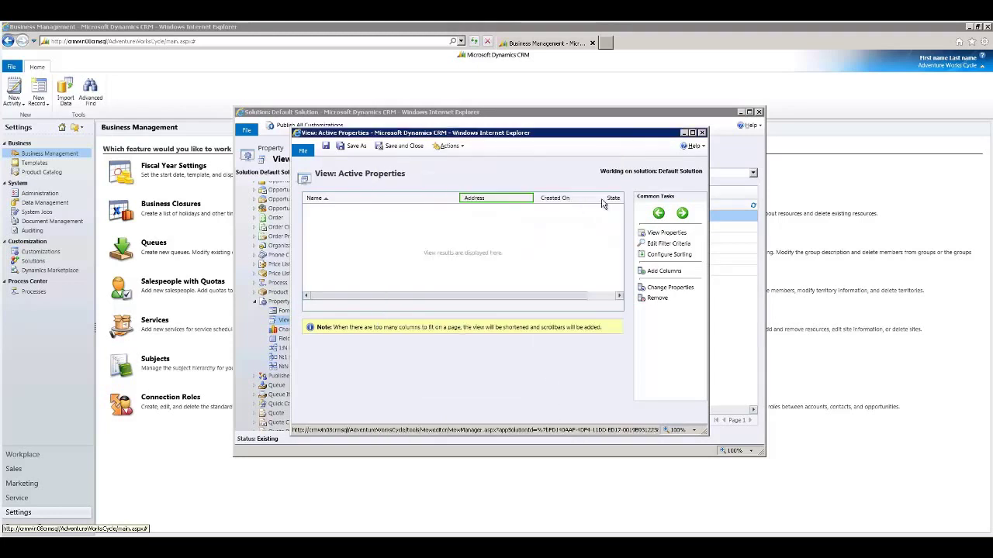
left_click_drag(618, 200, 535, 198)
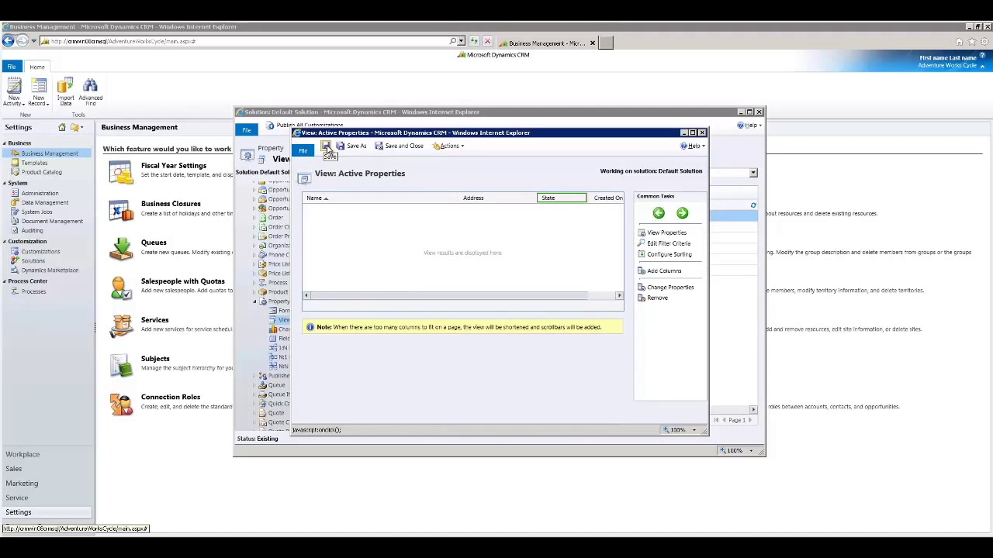
left_click(326, 147)
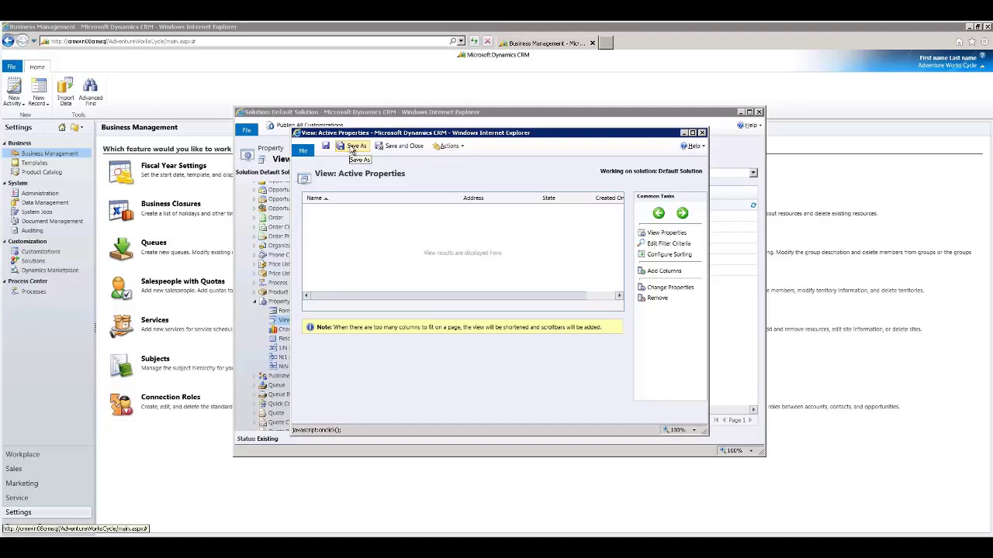
- Save a copy of the Active Properties view named Active Properties in ND
left_click(355, 148)
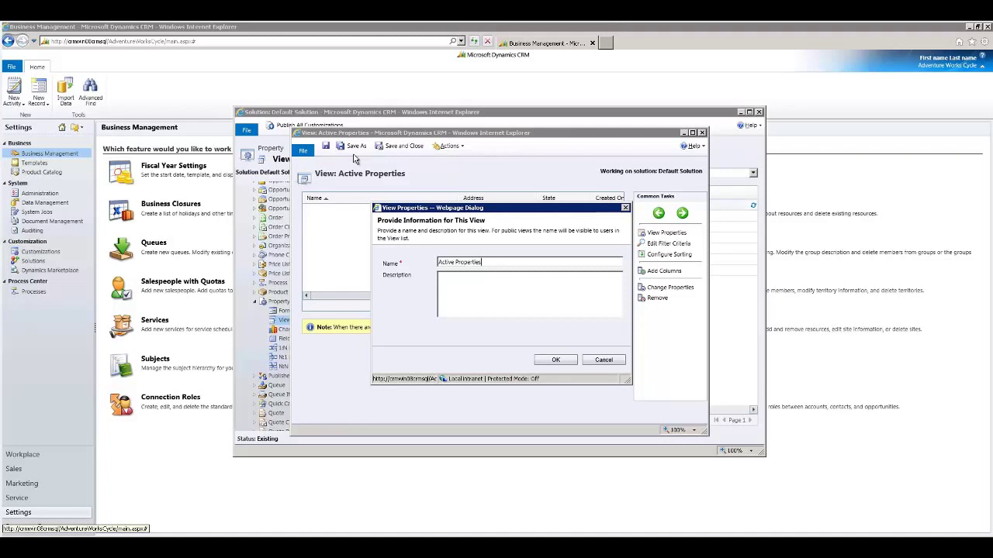
type("in ND")
left_click(555, 360)
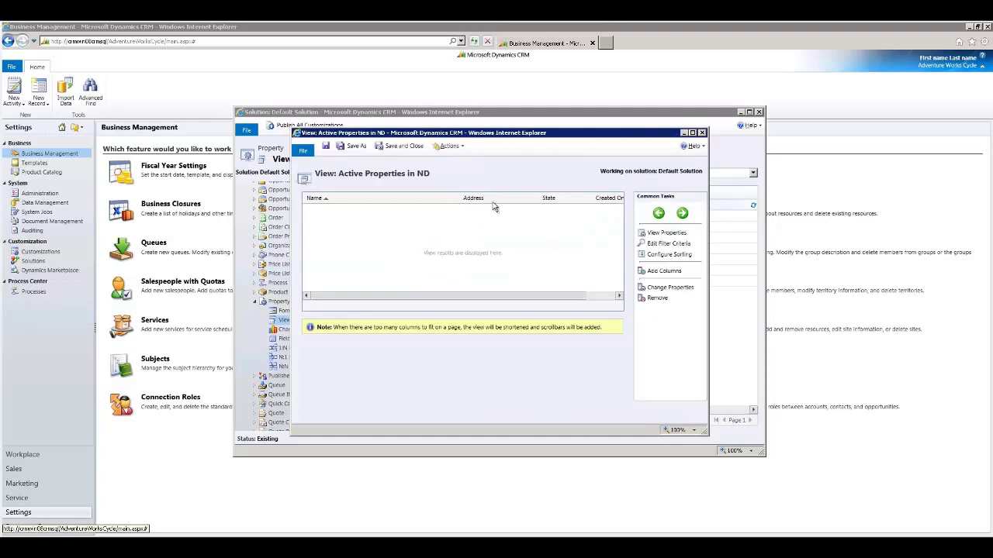
- Add the condition State Equals ND to the filter criteria of the Active Properties in ND view
left_click(663, 245)
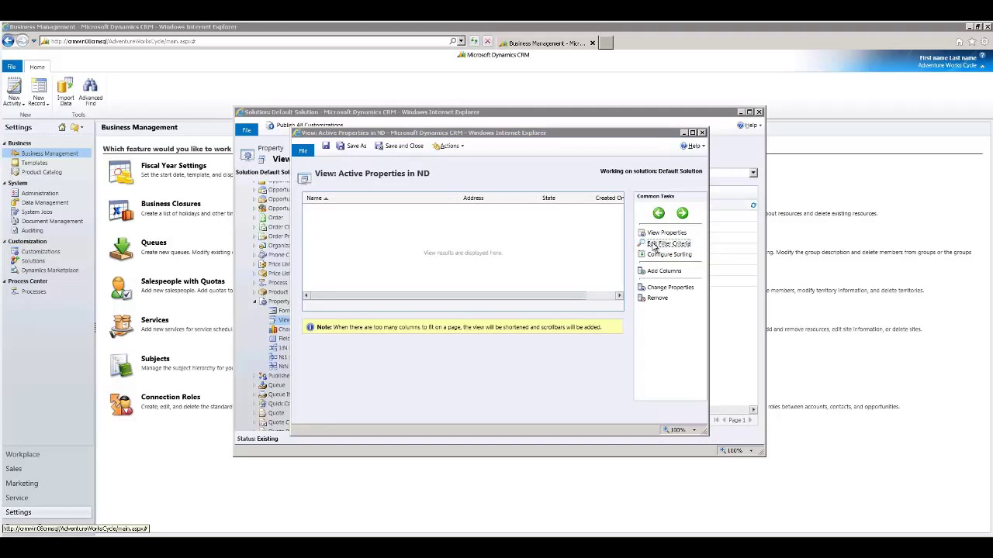
left_click(395, 196)
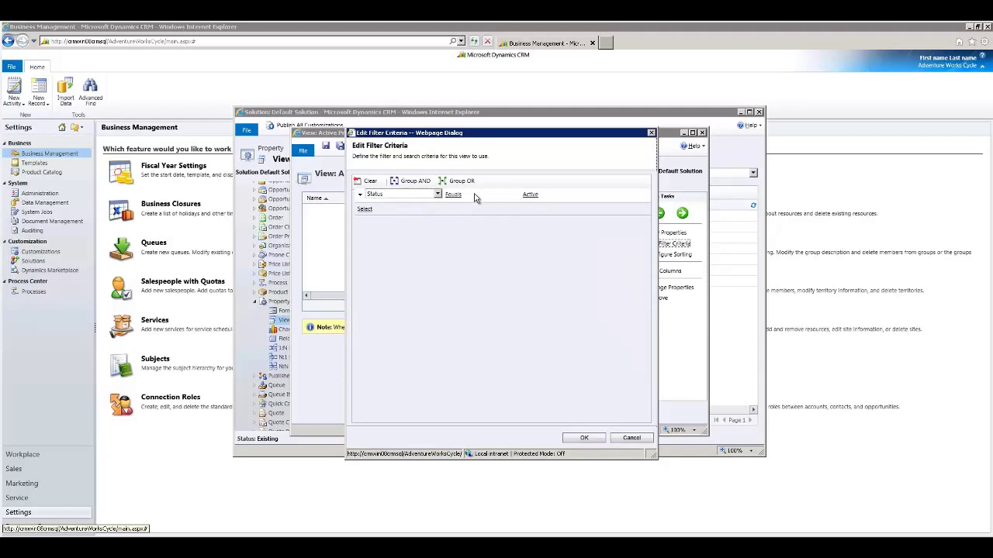
left_click(392, 209)
left_click(385, 315)
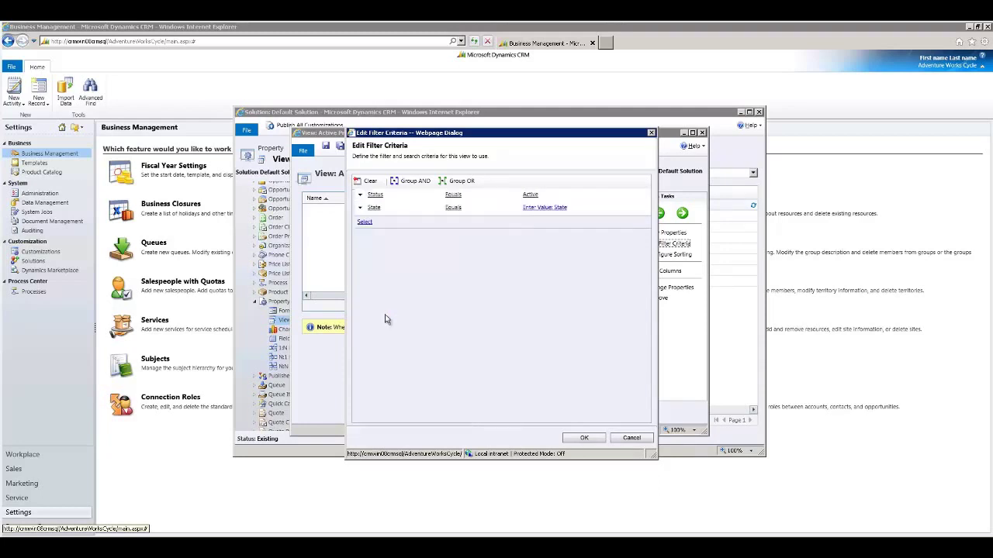
left_click(544, 207)
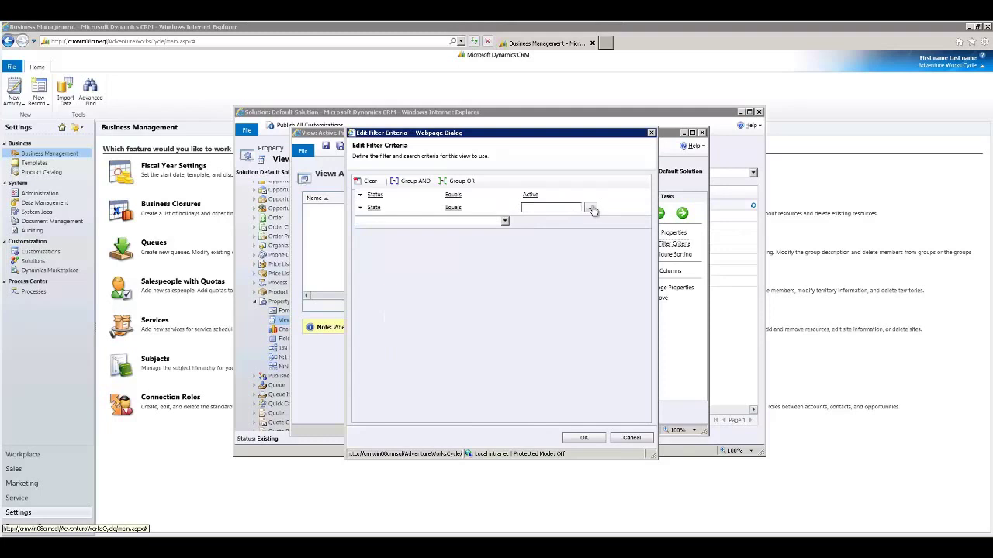
left_click(591, 211)
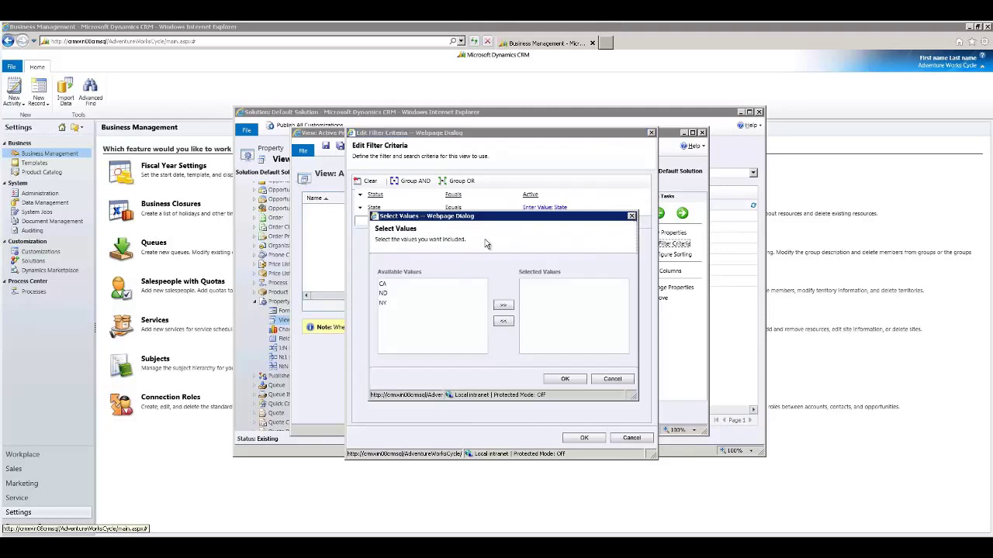
left_click(384, 294)
left_click(503, 304)
left_click(564, 379)
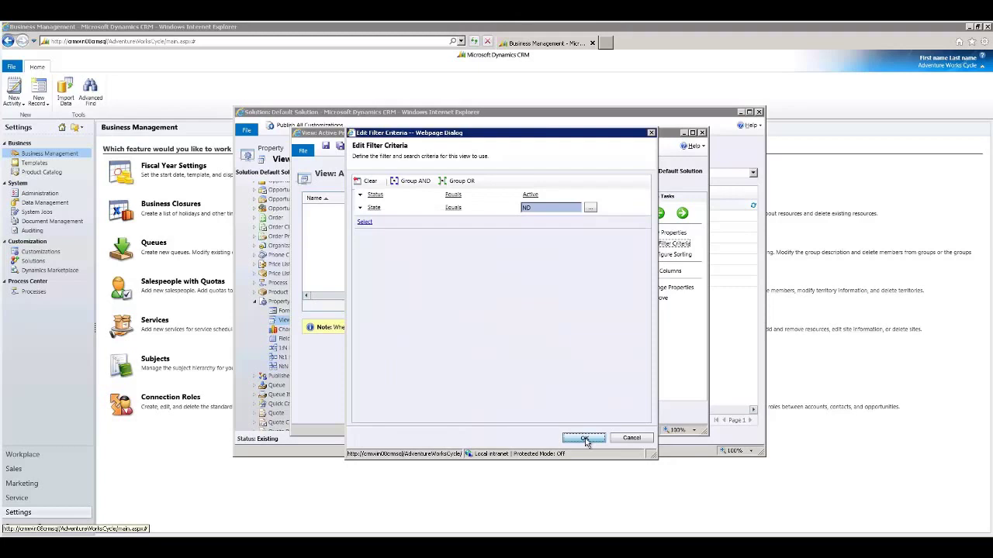
left_click(584, 437)
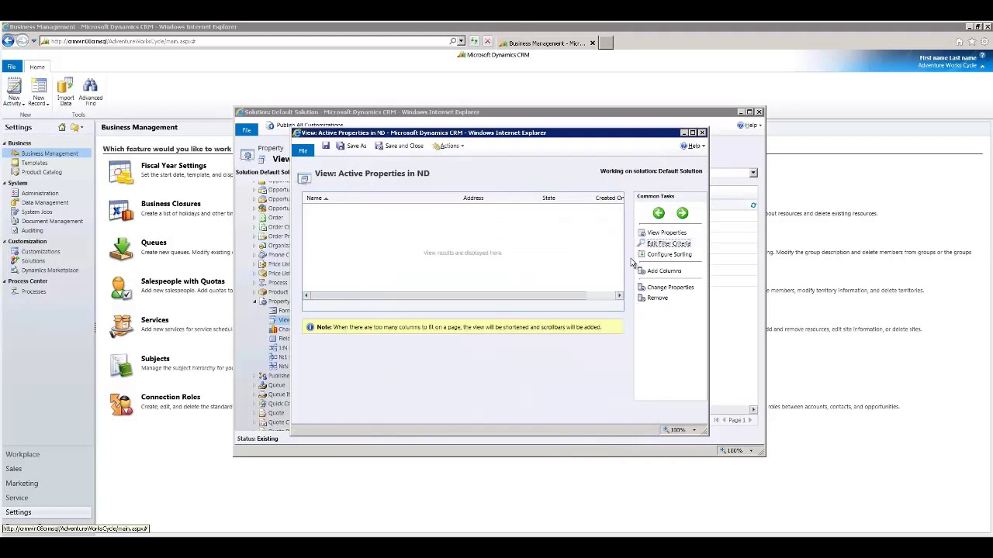
- Accept sorting by Name in ascending order for the Active Properties in ND view, then save and close it
left_click(666, 256)
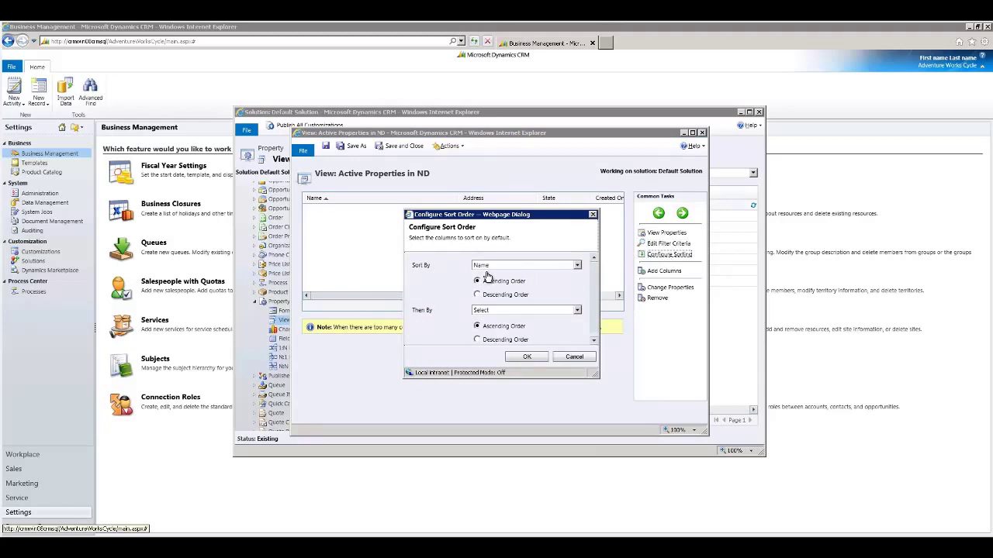
left_click(526, 359)
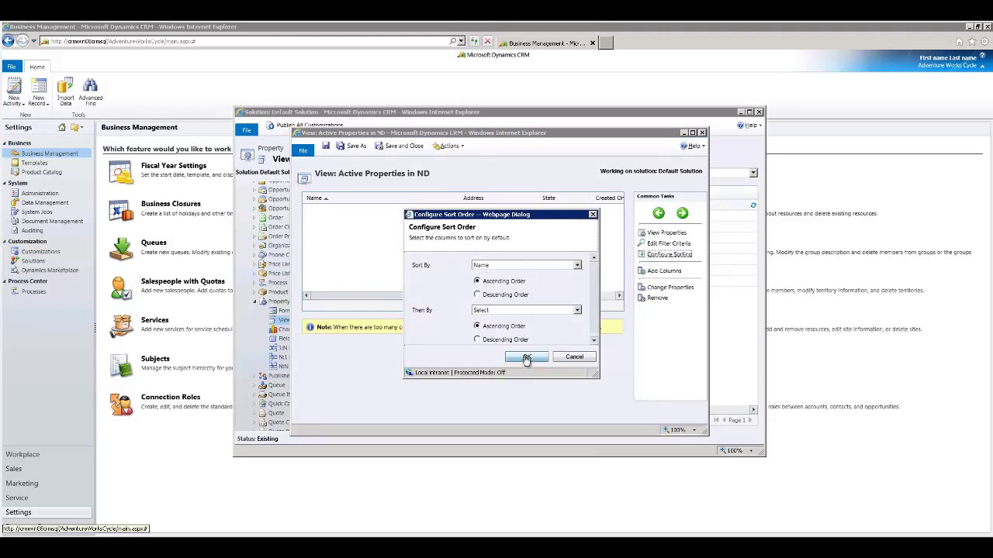
left_click(382, 146)
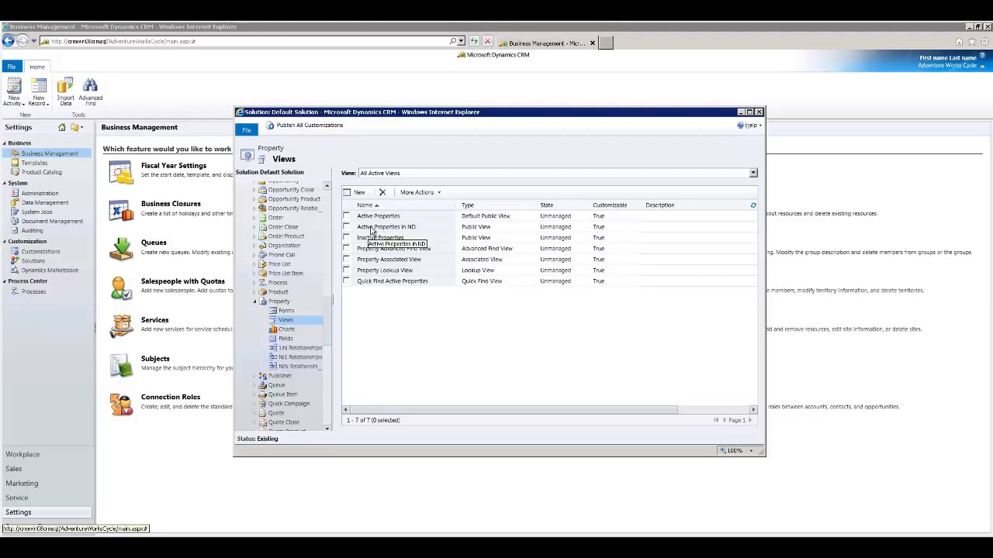
- Create a chart for the Property entity with Name counted as the series and State as the category axis
left_click(286, 330)
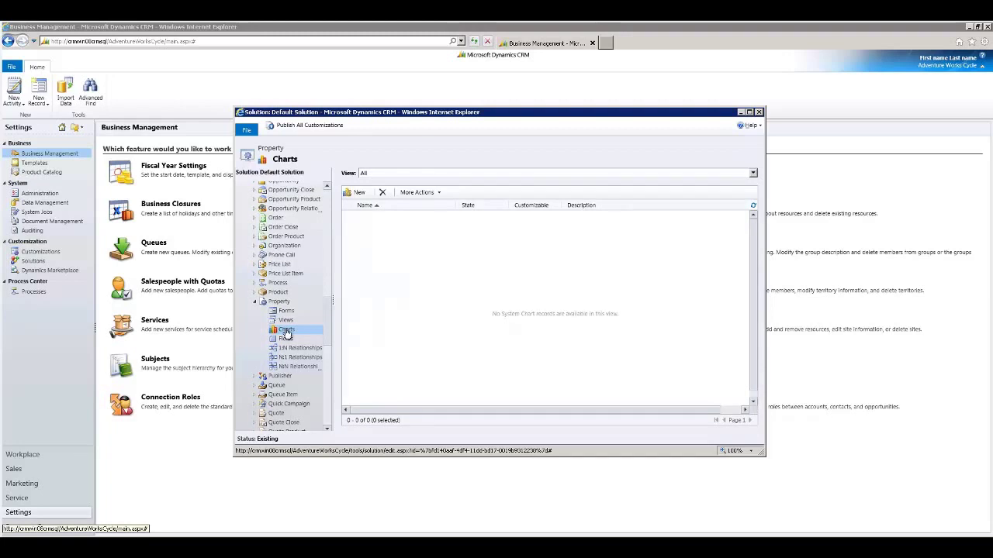
left_click(360, 193)
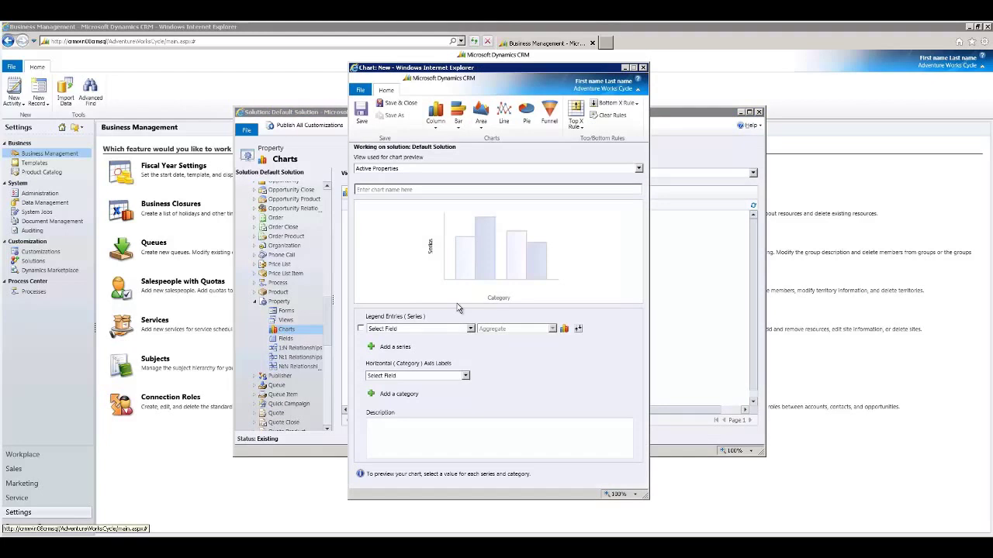
left_click(472, 330)
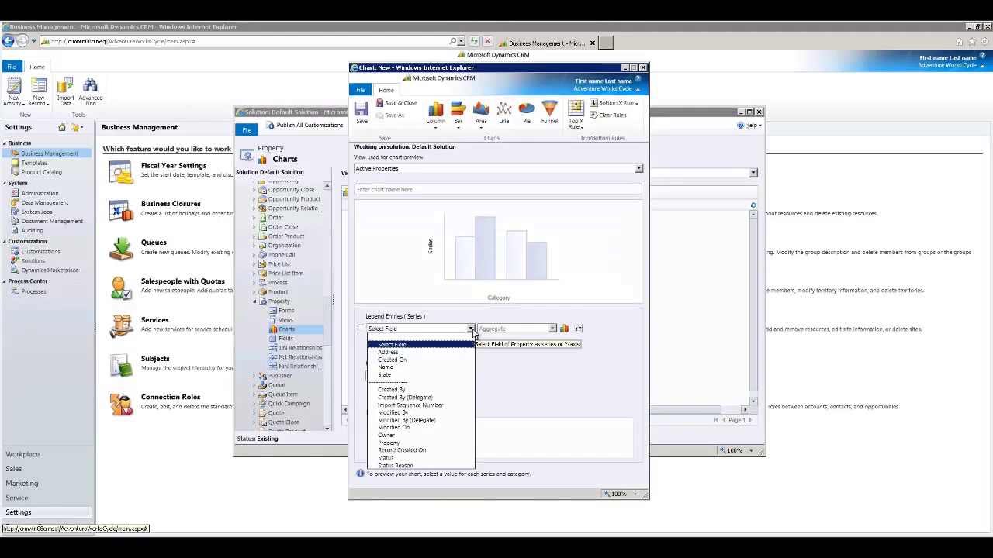
left_click(421, 367)
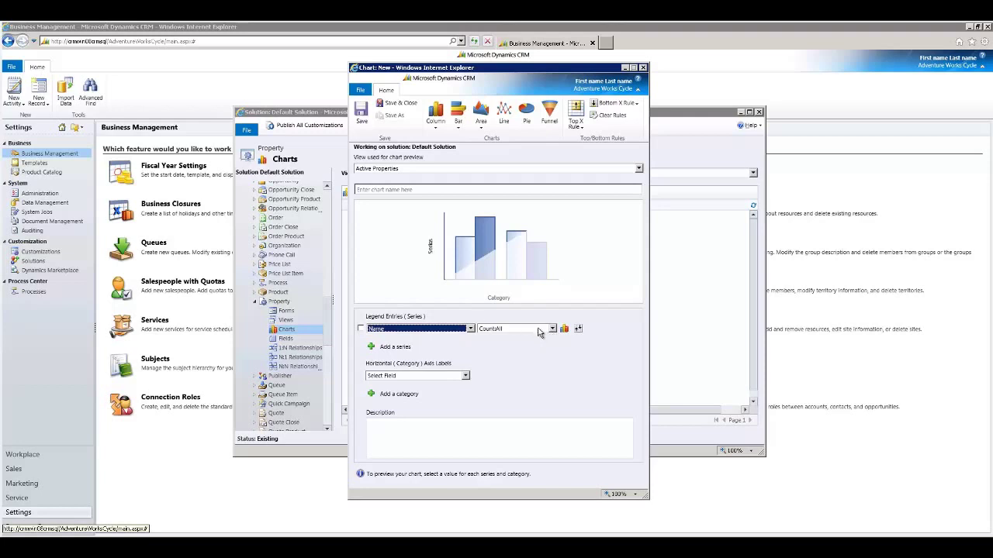
left_click(464, 377)
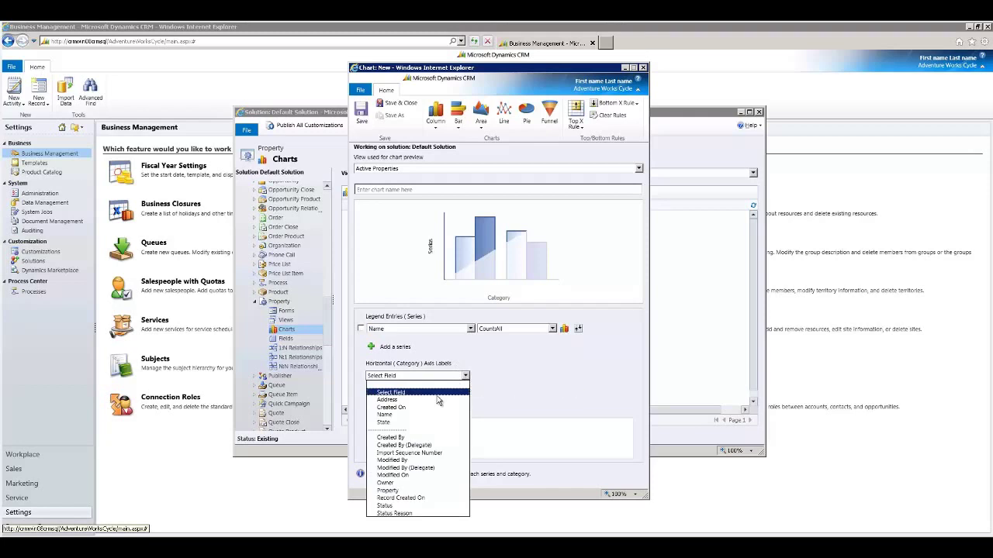
left_click(414, 422)
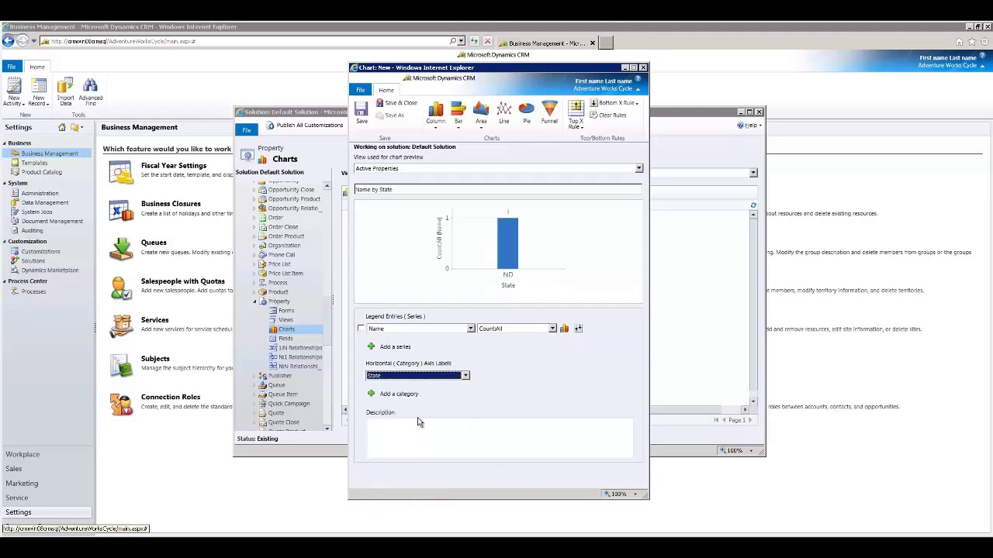
mouse_move(510, 267)
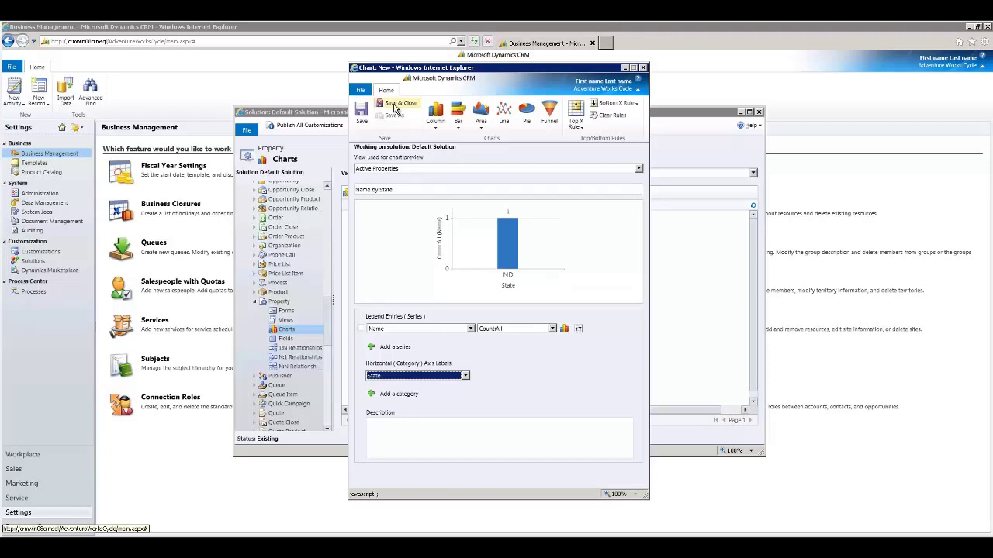
- Change the new Property chart to the plain Bar type, then save and close it
left_click(457, 116)
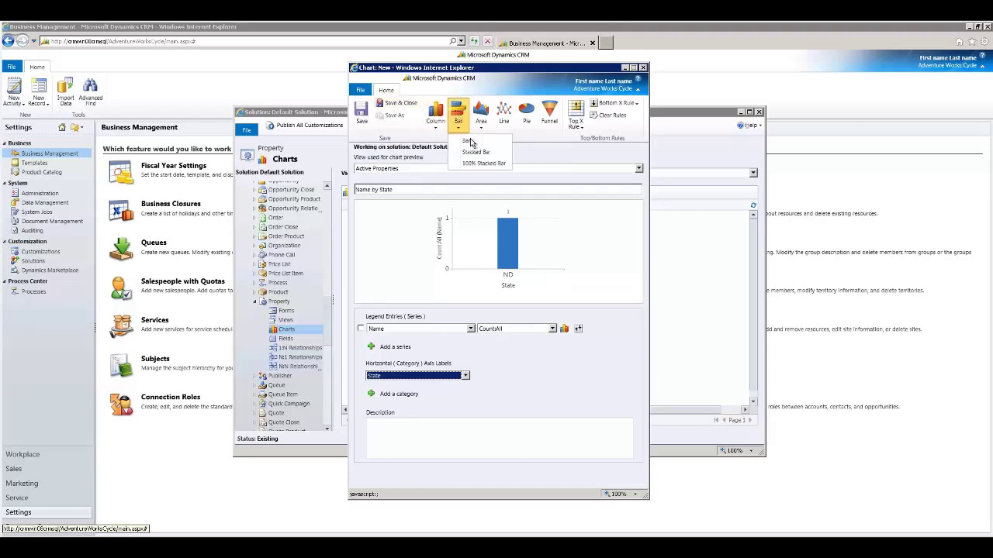
left_click(470, 143)
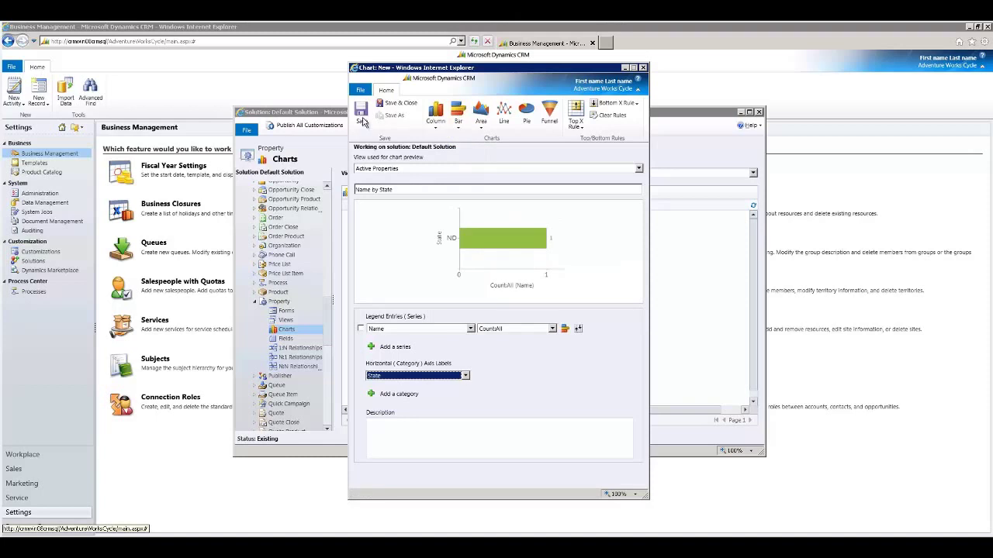
left_click(389, 108)
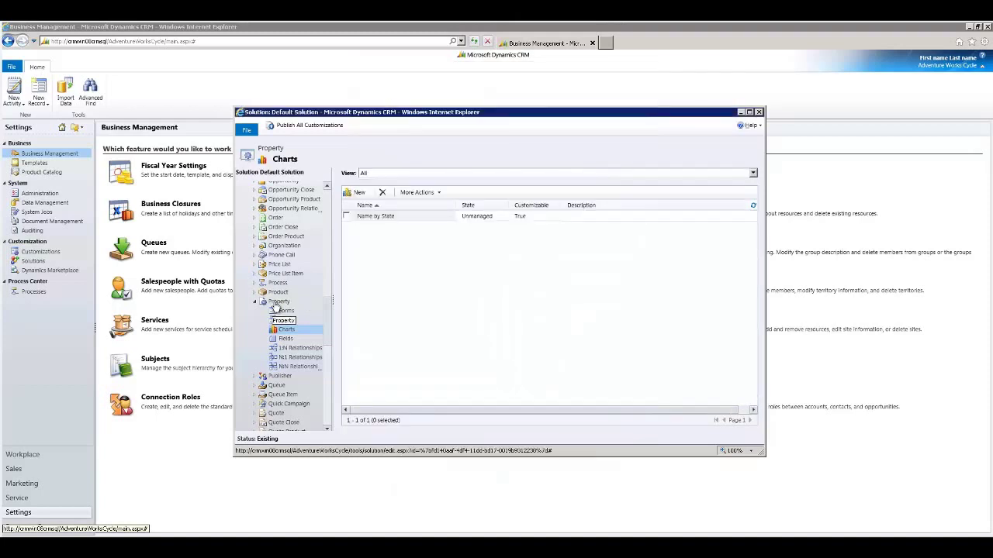
- View the Property entity's definition, then show the state chart beside the Active Properties list in the Sales area
left_click(280, 302)
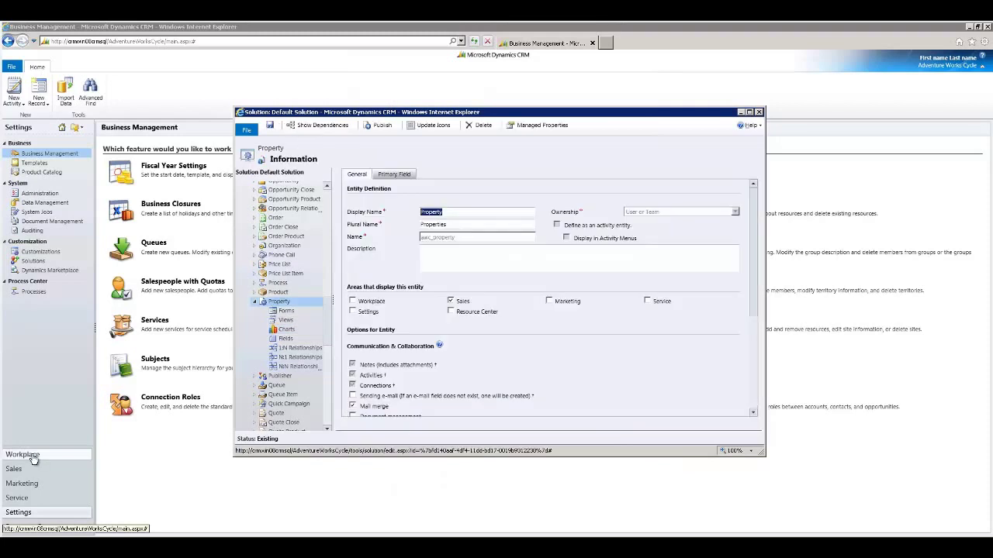
left_click(33, 470)
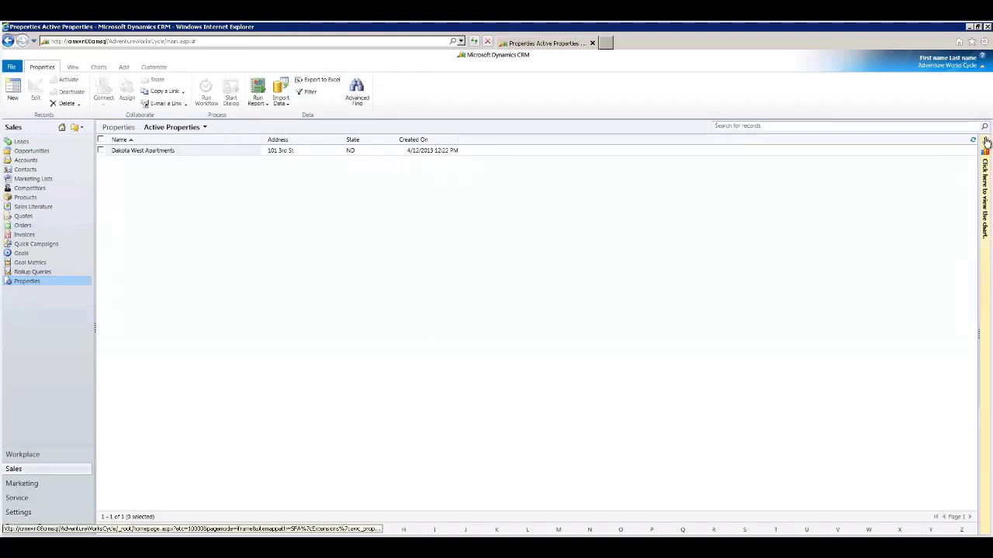
left_click(985, 141)
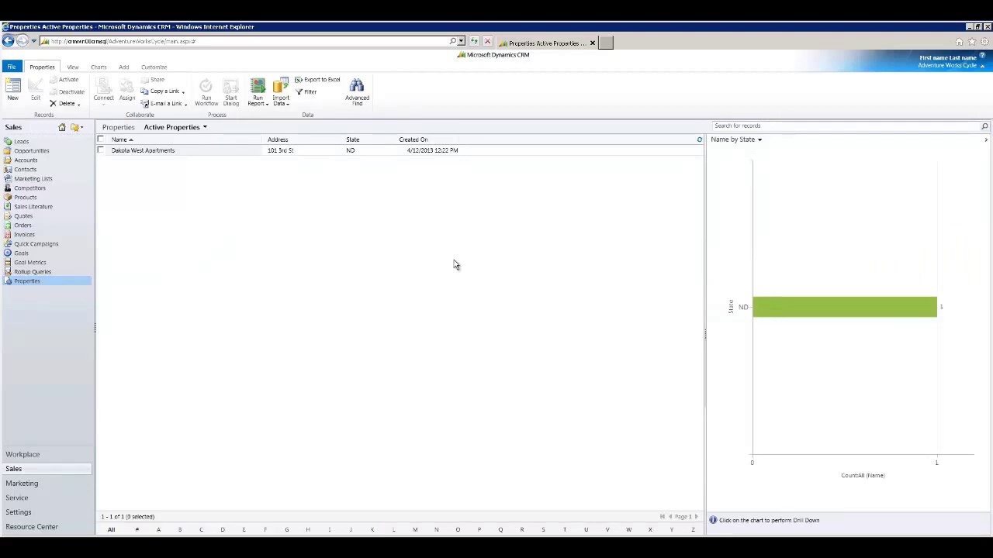
- Create a Property record named demo Apartment with address 111 and state CA, then save and close it
left_click(13, 92)
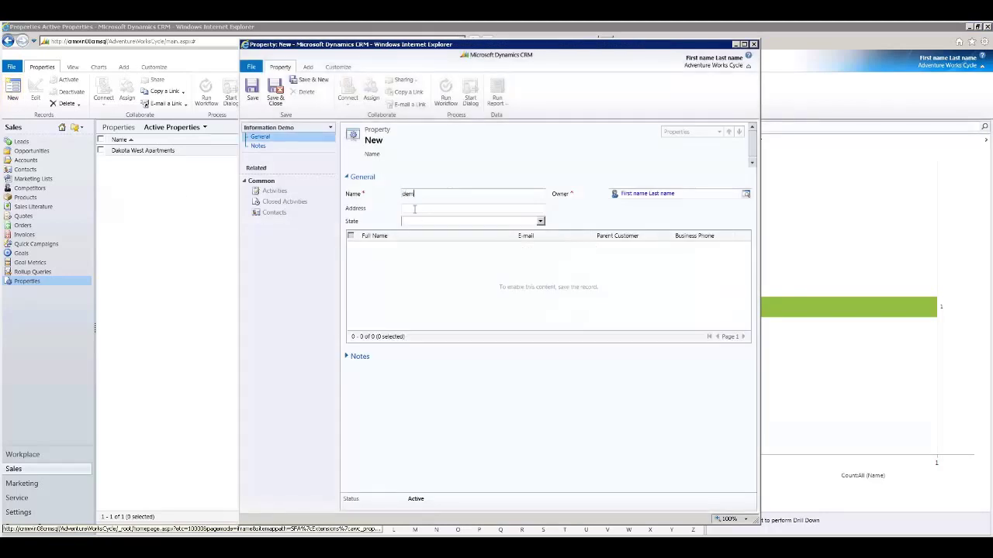
key("Tab")
key("Tab")
left_click(275, 97)
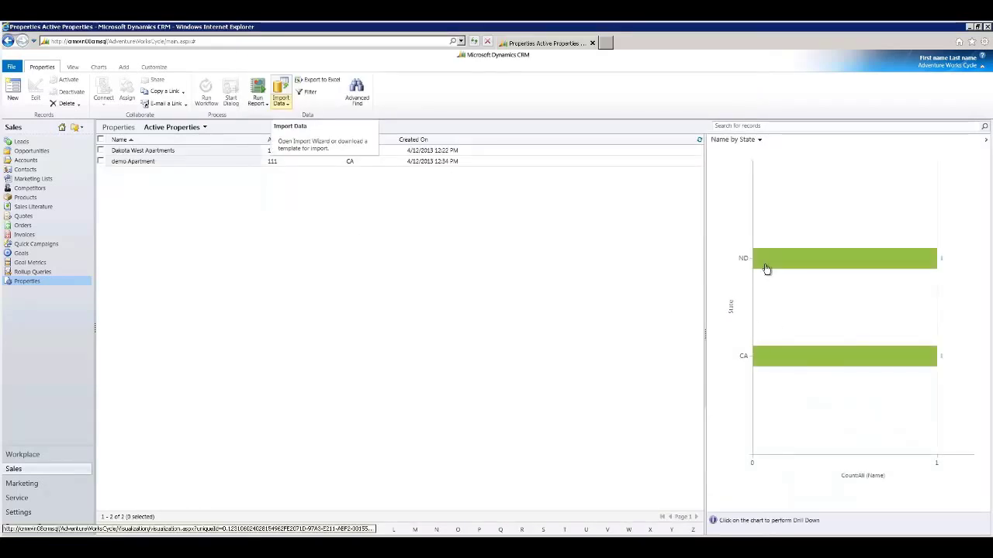
- Drill into the state chart's CA bar and then its ND bar to filter the Active Properties list by each state
mouse_move(794, 265)
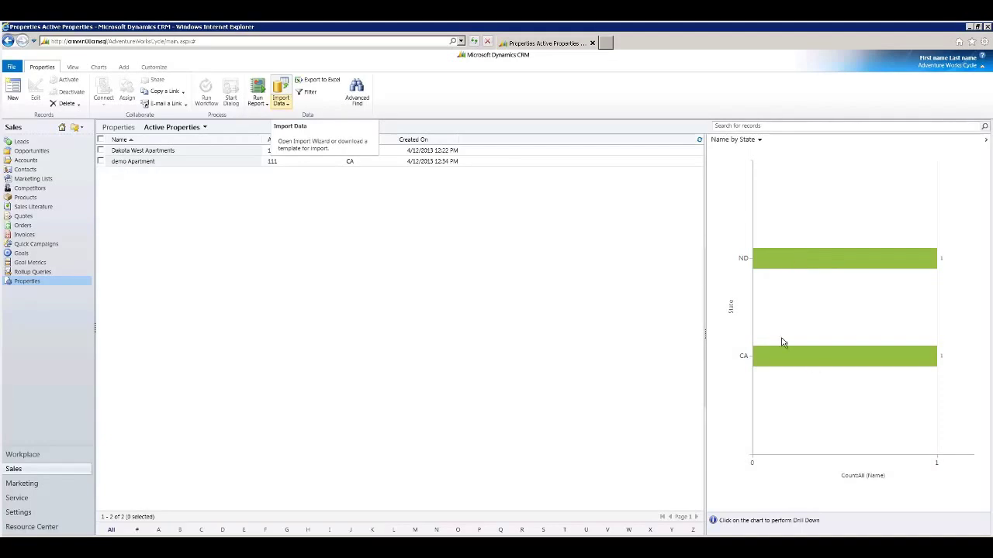
mouse_move(820, 361)
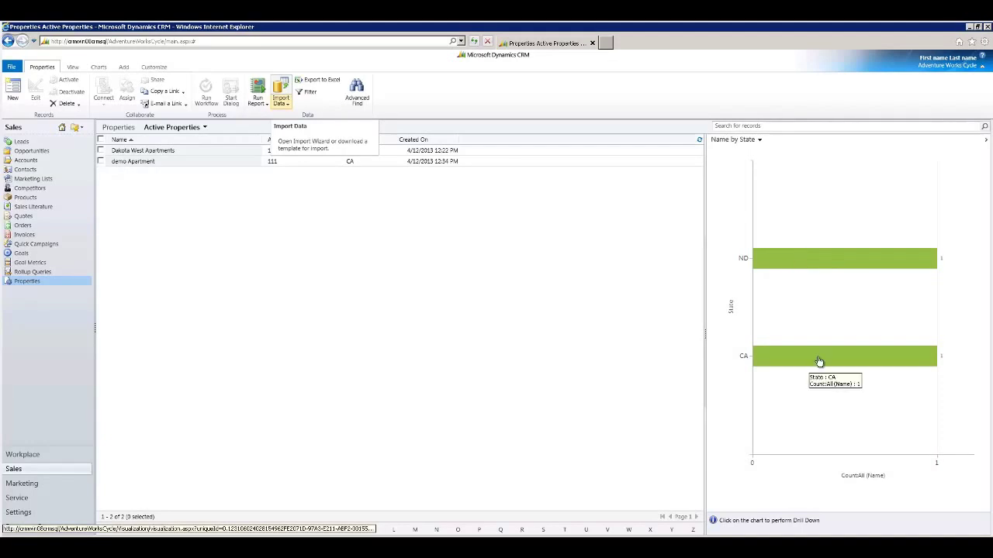
left_click(810, 360)
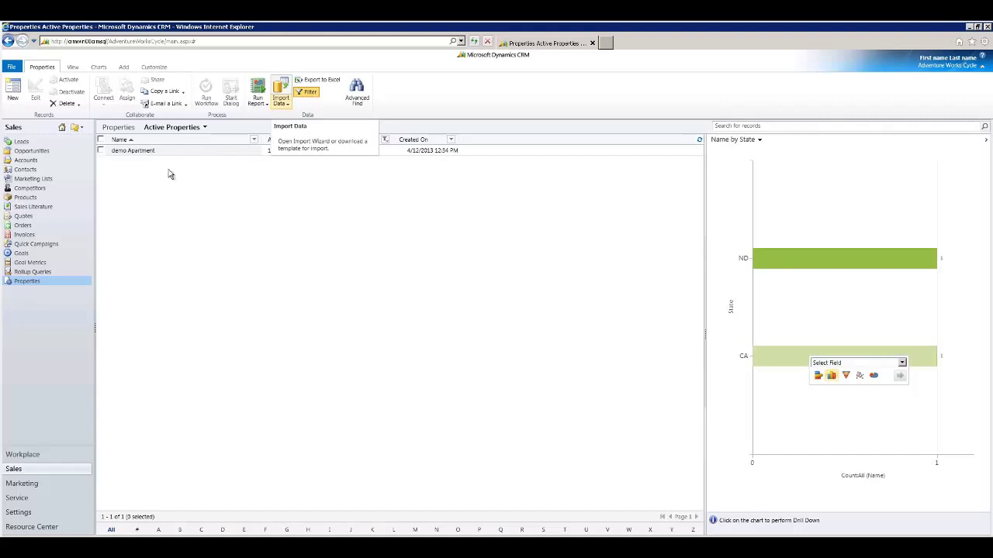
left_click(786, 261)
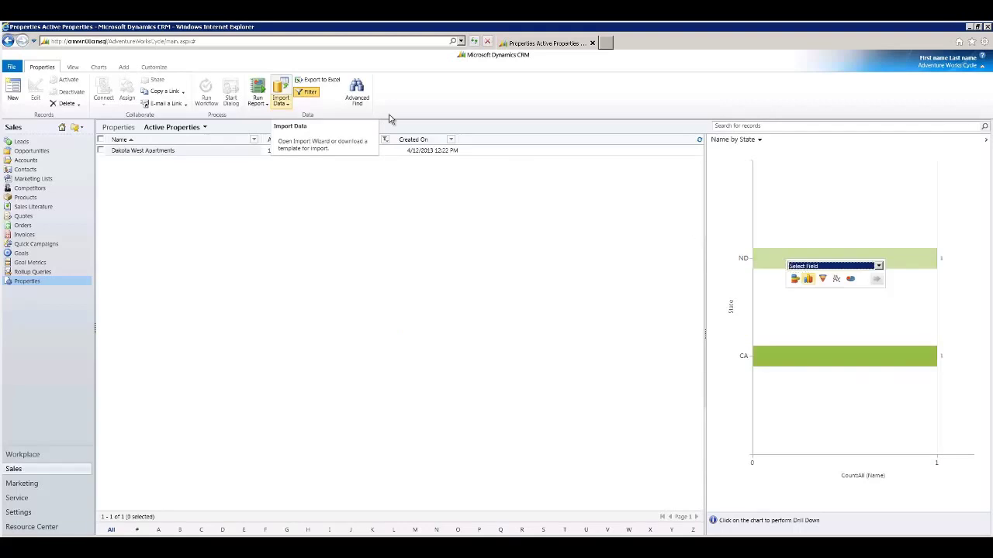